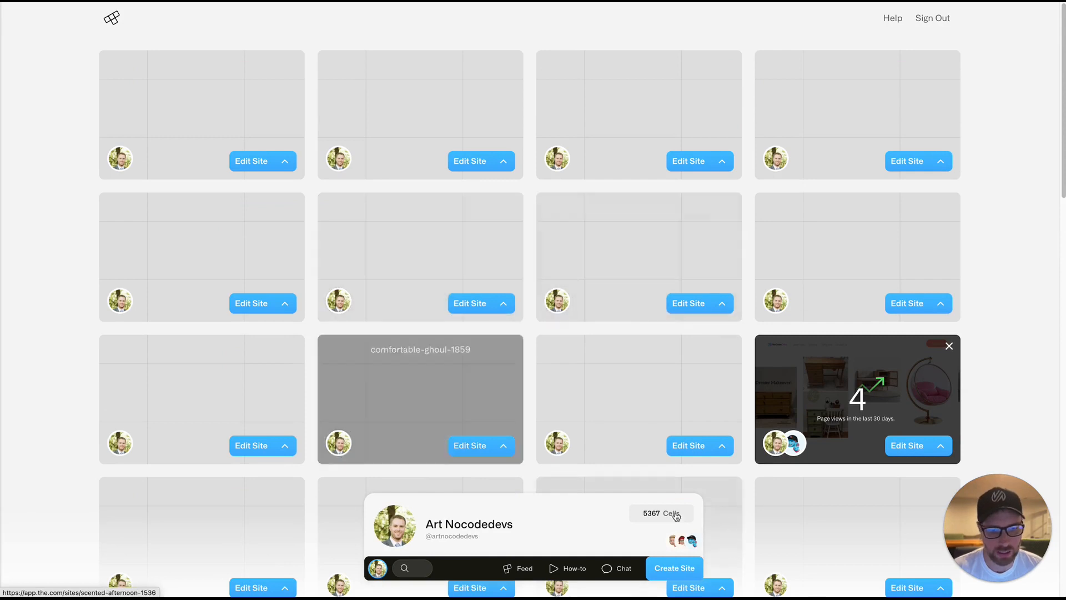
Step: Create a new site and rename it googledocs1
{"action": "left_click", "coordinate": [683, 571]}
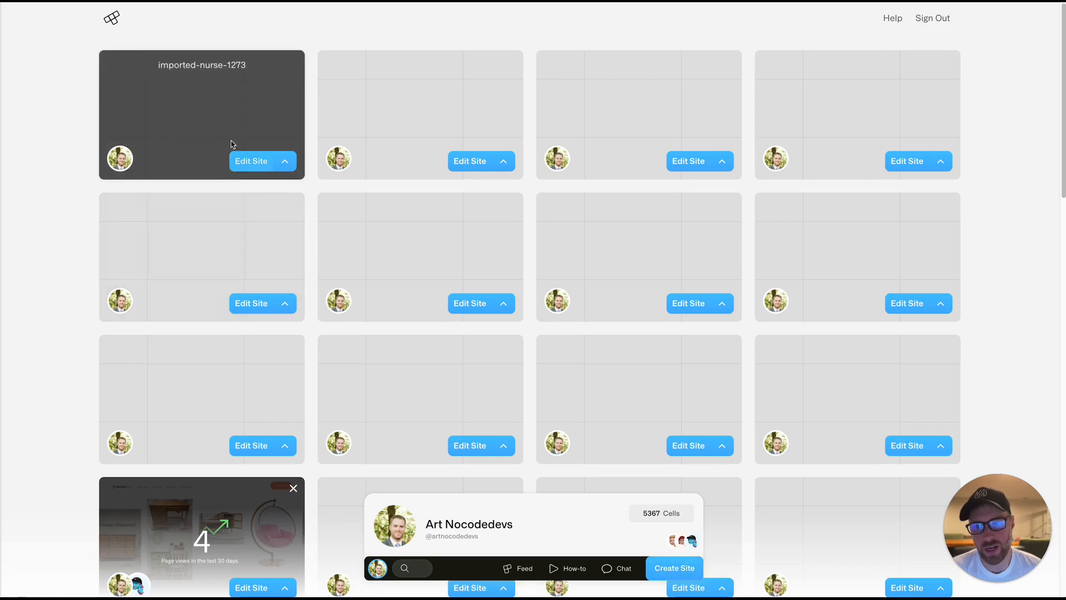
{"action": "left_click", "coordinate": [225, 65]}
{"action": "triple_click", "coordinate": [225, 65]}
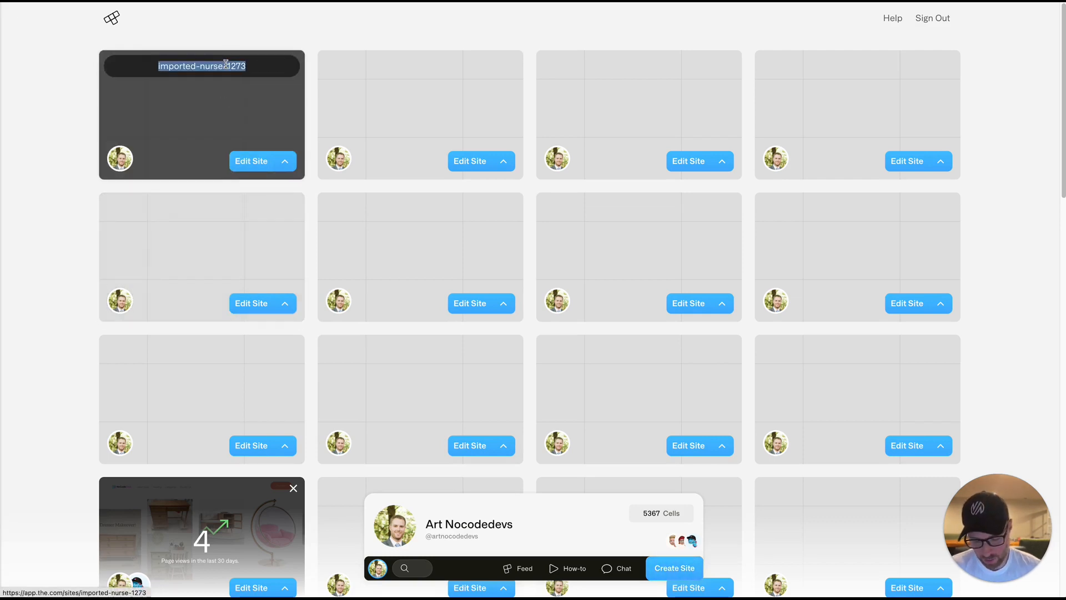
{"action": "key", "text": "BackSpace"}
{"action": "type", "text": "googledocs1"}
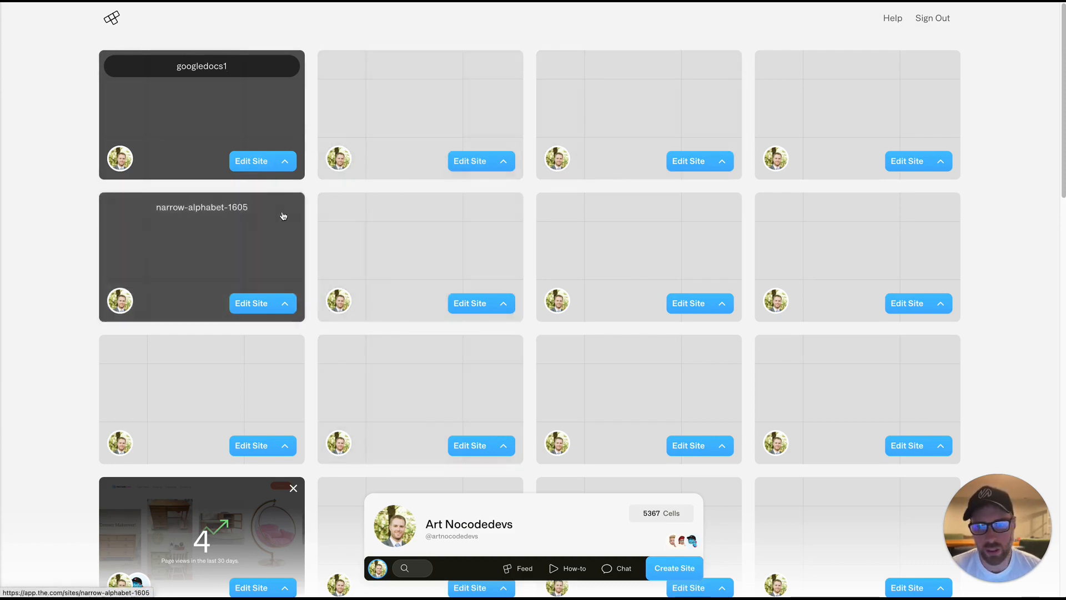
Step: Open the googledocs1 site for editing, look over its empty worksheet and go to the community block feed
{"action": "left_click", "coordinate": [254, 162]}
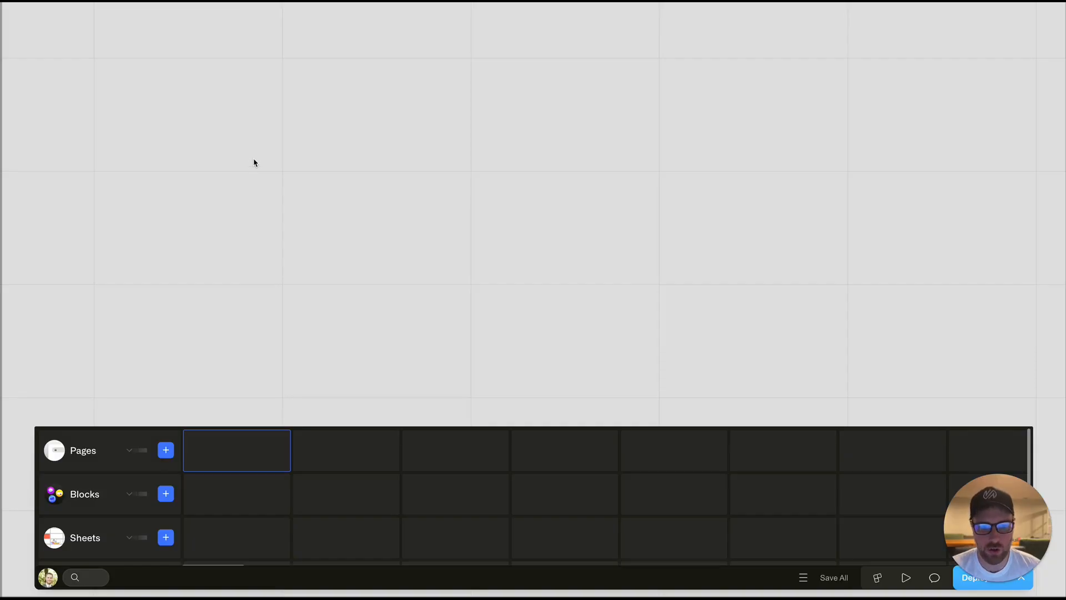
{"action": "left_click_drag", "start_coordinate": [381, 426], "coordinate": [409, 226]}
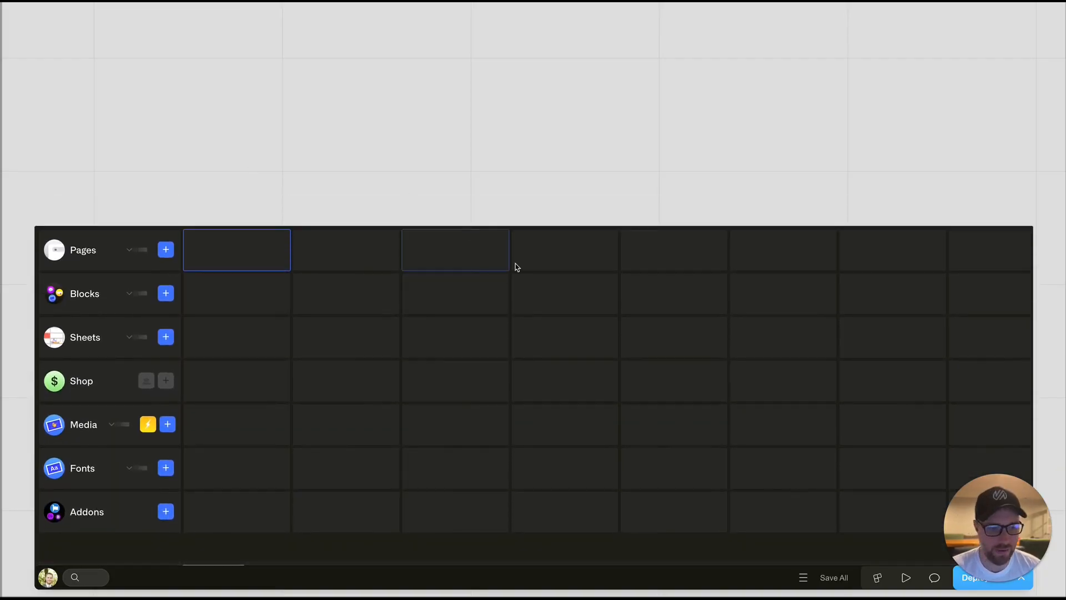
{"action": "left_click", "coordinate": [877, 579]}
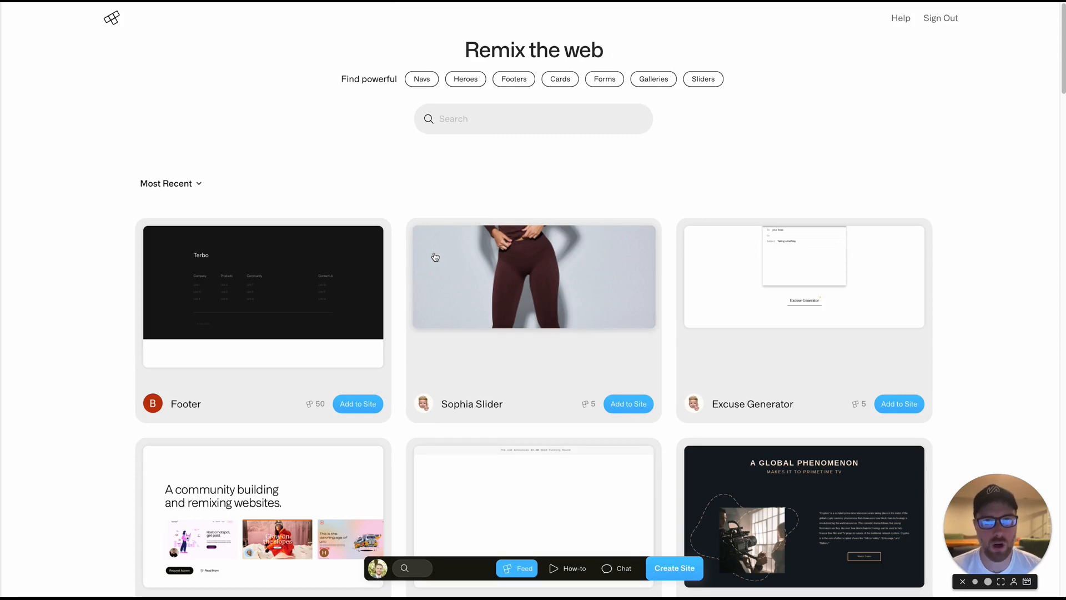
Step: Find the Tiles block in the community feed and add it to the googledocs1 site
{"action": "scroll", "coordinate": [434, 257], "scroll_direction": "down", "scroll_amount": 1}
{"action": "scroll", "coordinate": [434, 257], "scroll_direction": "down", "scroll_amount": 10}
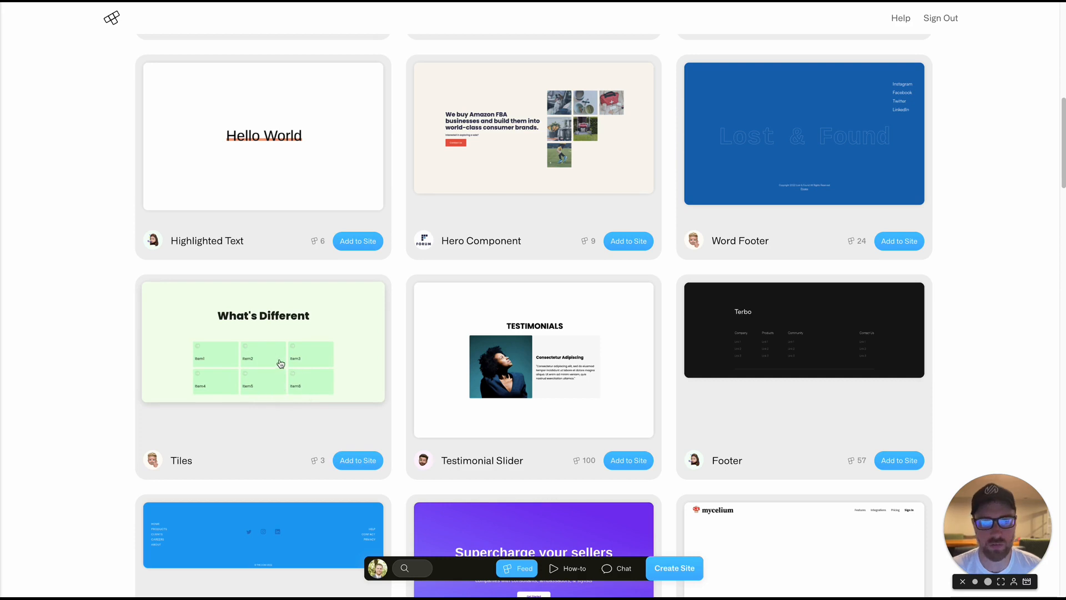
{"action": "left_click", "coordinate": [365, 465]}
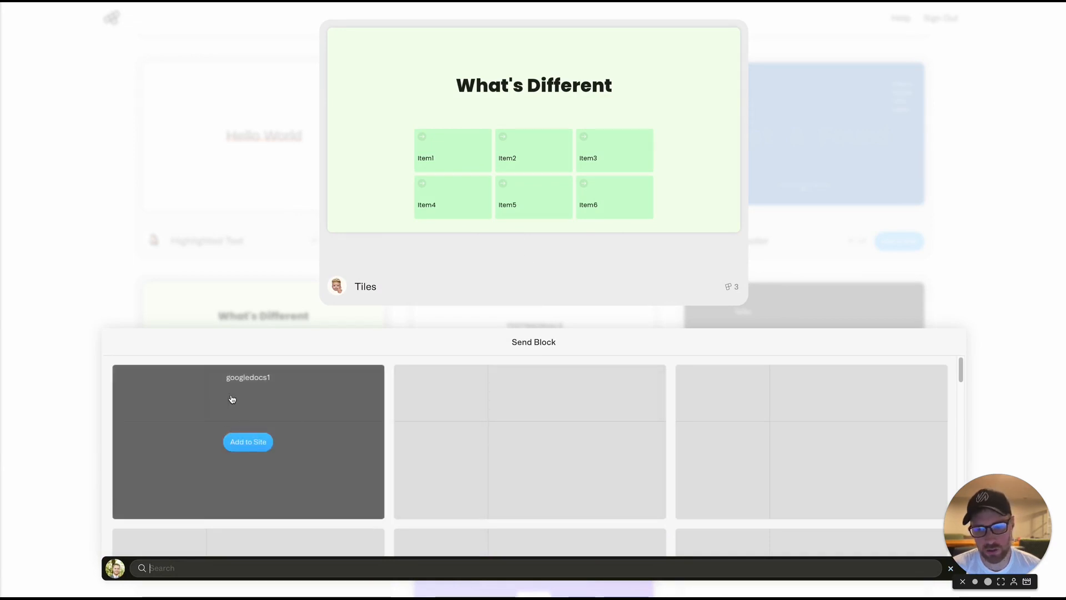
{"action": "left_click", "coordinate": [257, 443]}
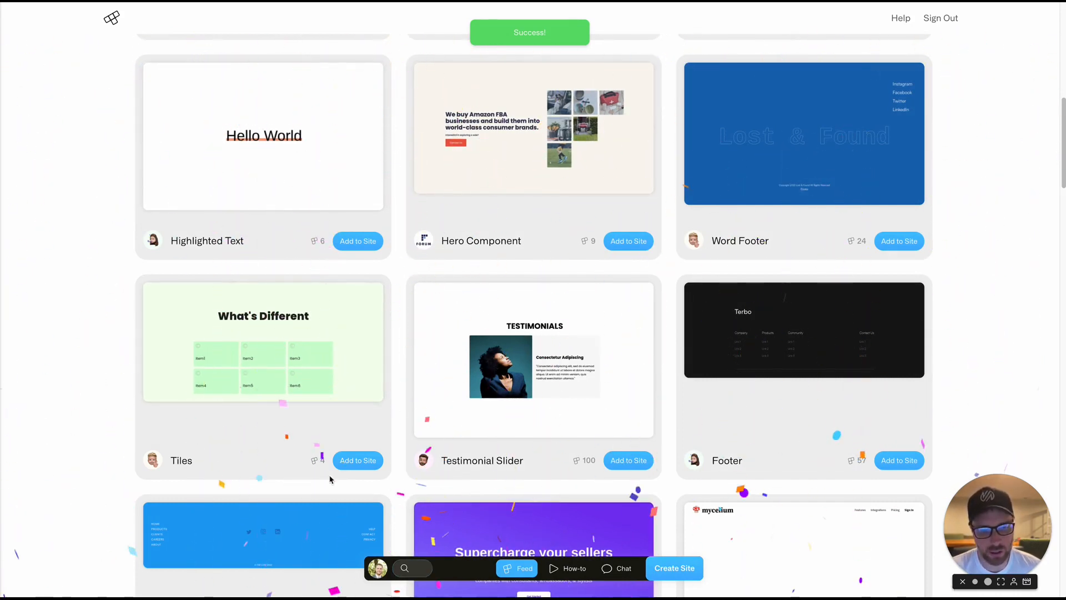
Step: Return to the site list, reopen googledocs1 for editing and open its Tiles V1 block
{"action": "left_click", "coordinate": [378, 568]}
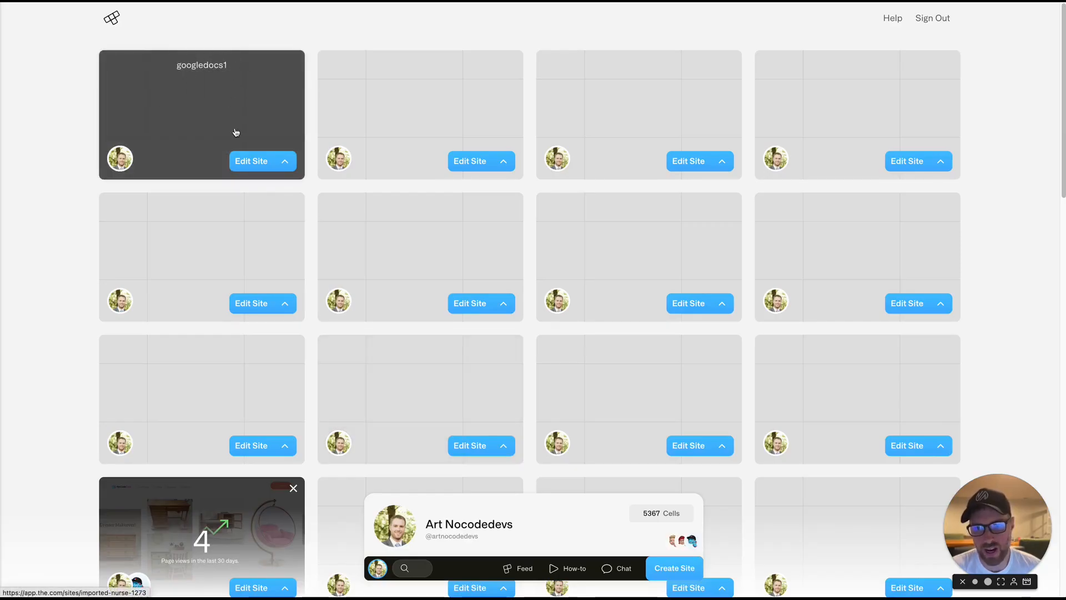
{"action": "left_click", "coordinate": [251, 162]}
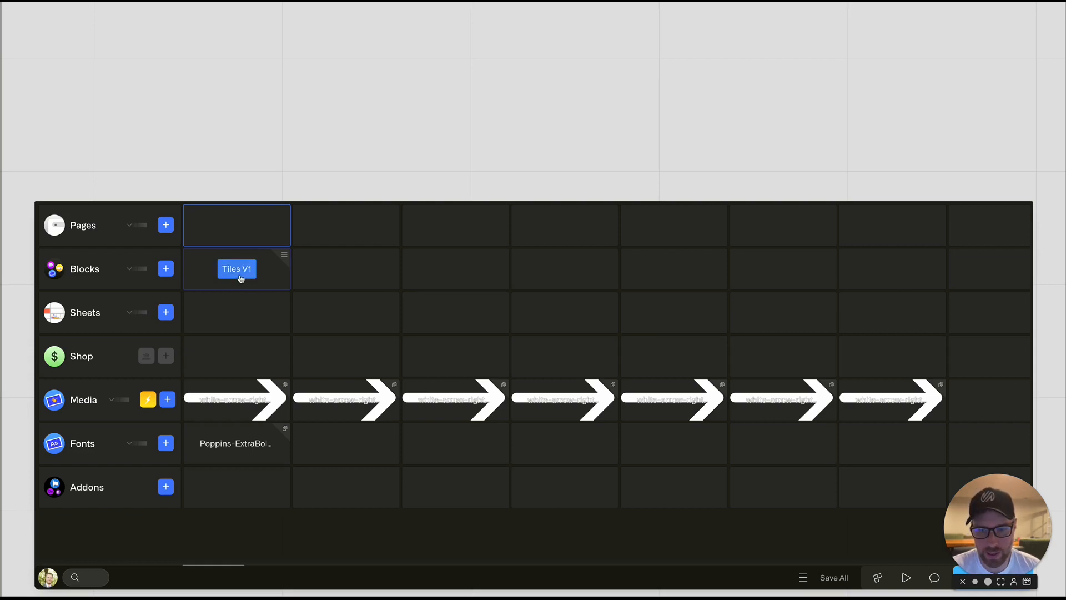
{"action": "left_click", "coordinate": [235, 269]}
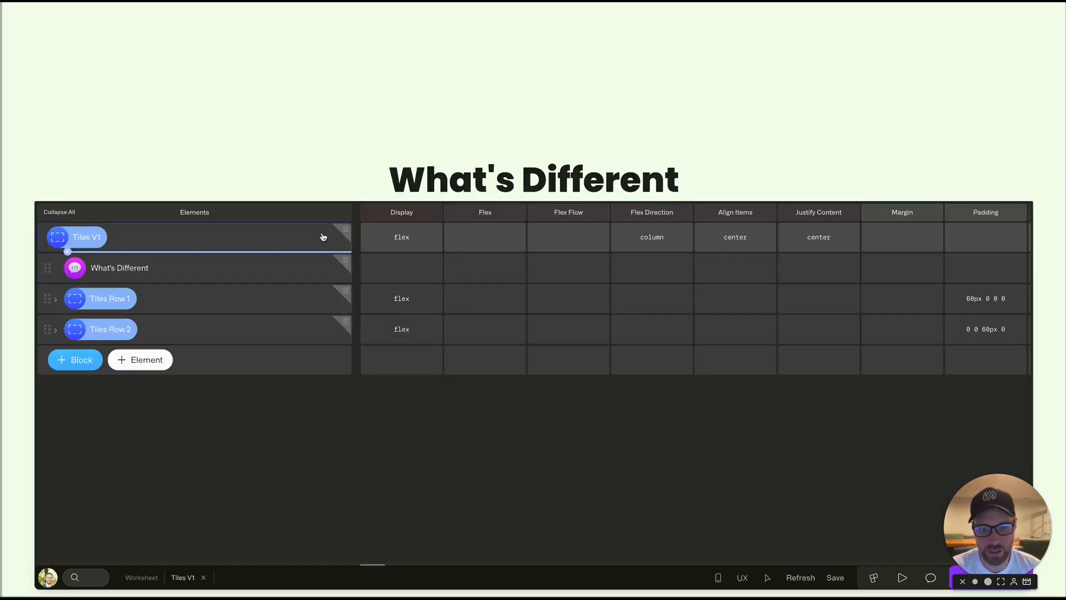
Step: Delete the Tiles Row 2 element from the Tiles V1 block
{"action": "left_click_drag", "start_coordinate": [331, 202], "coordinate": [455, 422]}
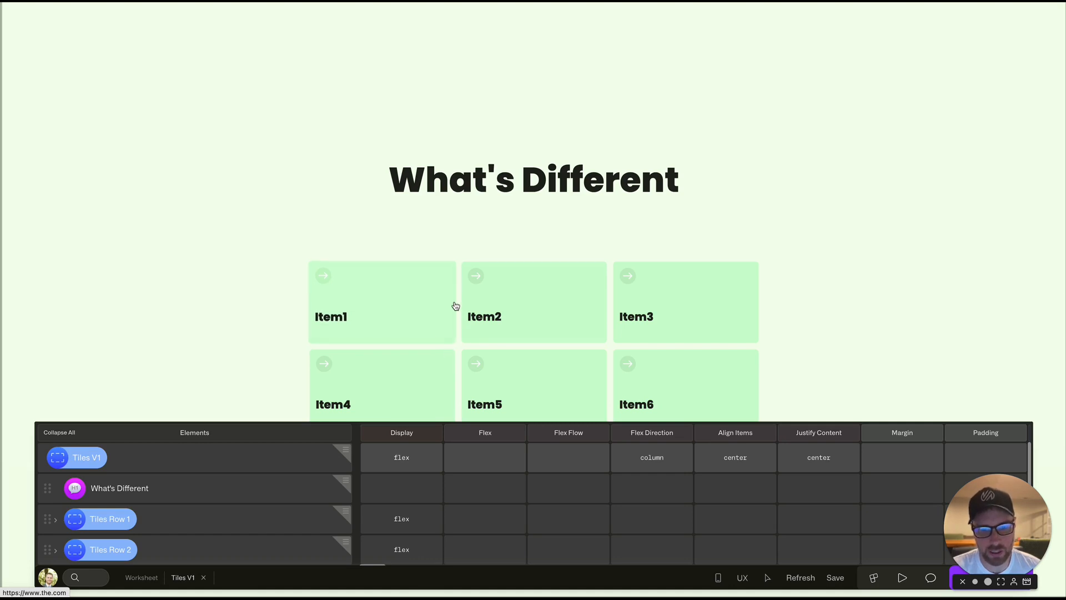
{"action": "left_click_drag", "start_coordinate": [411, 422], "coordinate": [463, 176]}
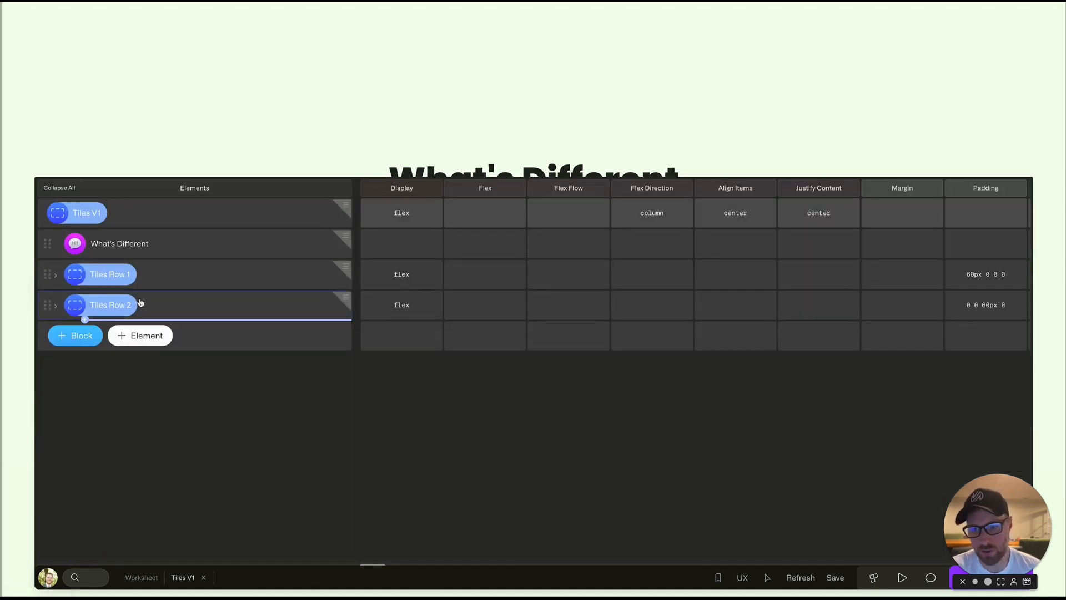
{"action": "left_click_drag", "start_coordinate": [331, 176], "coordinate": [369, 174]}
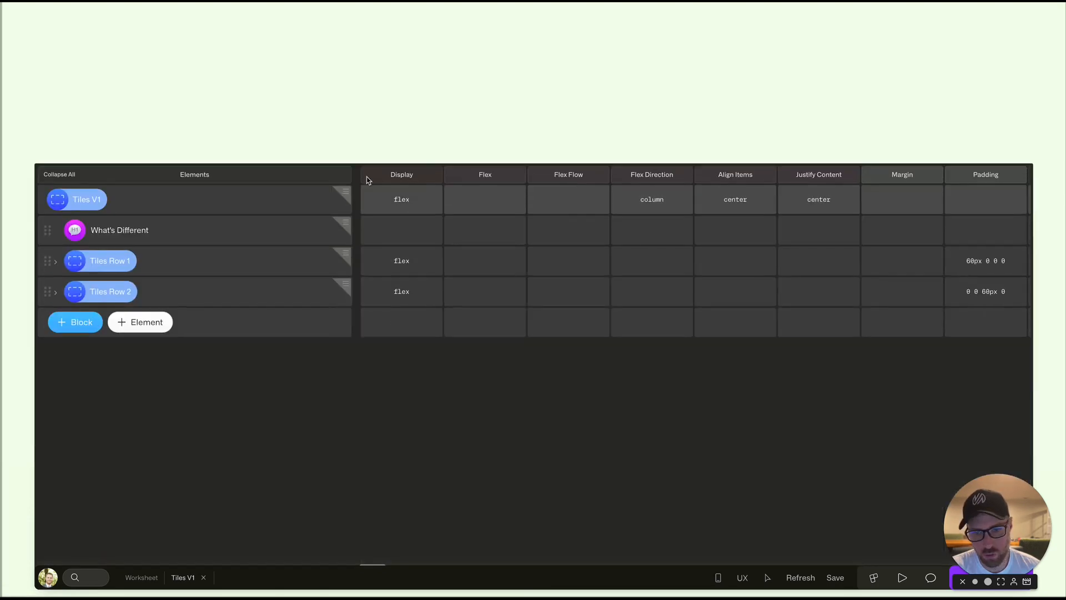
{"action": "left_click", "coordinate": [345, 287]}
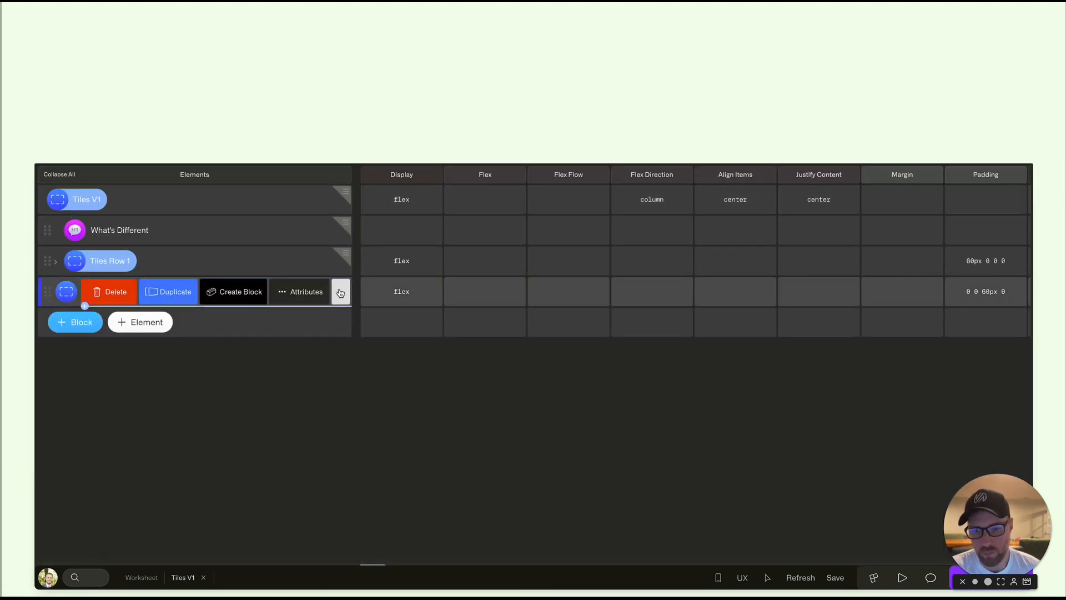
{"action": "left_click", "coordinate": [341, 293]}
{"action": "left_click", "coordinate": [341, 291]}
{"action": "left_click", "coordinate": [123, 294]}
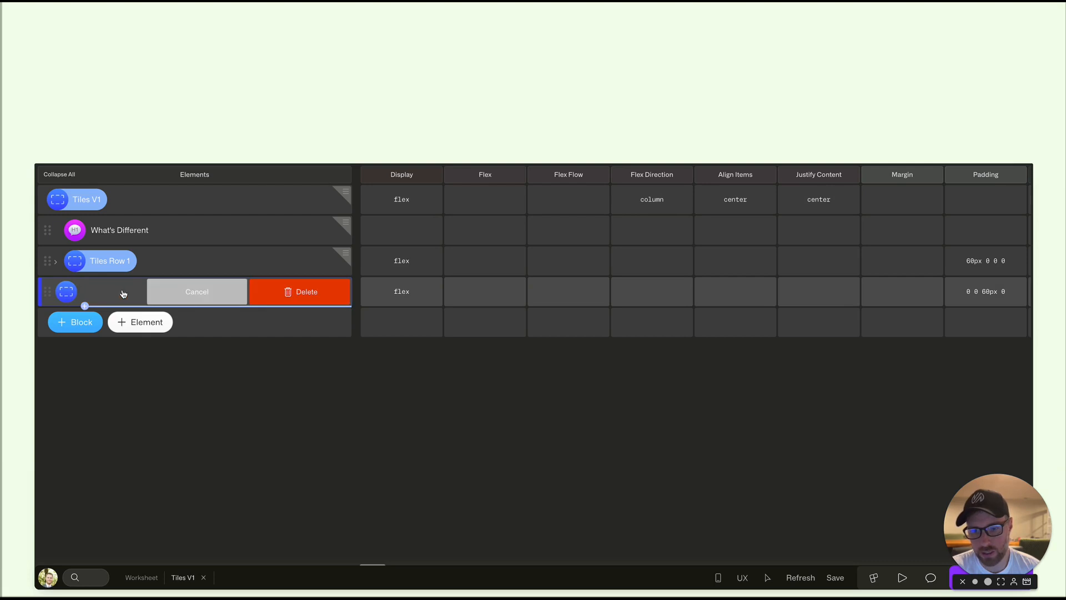
{"action": "left_click", "coordinate": [272, 293]}
Step: Expand Tiles Row 1 and delete the Link Text element that contains Item2
{"action": "left_click_drag", "start_coordinate": [291, 172], "coordinate": [342, 174]}
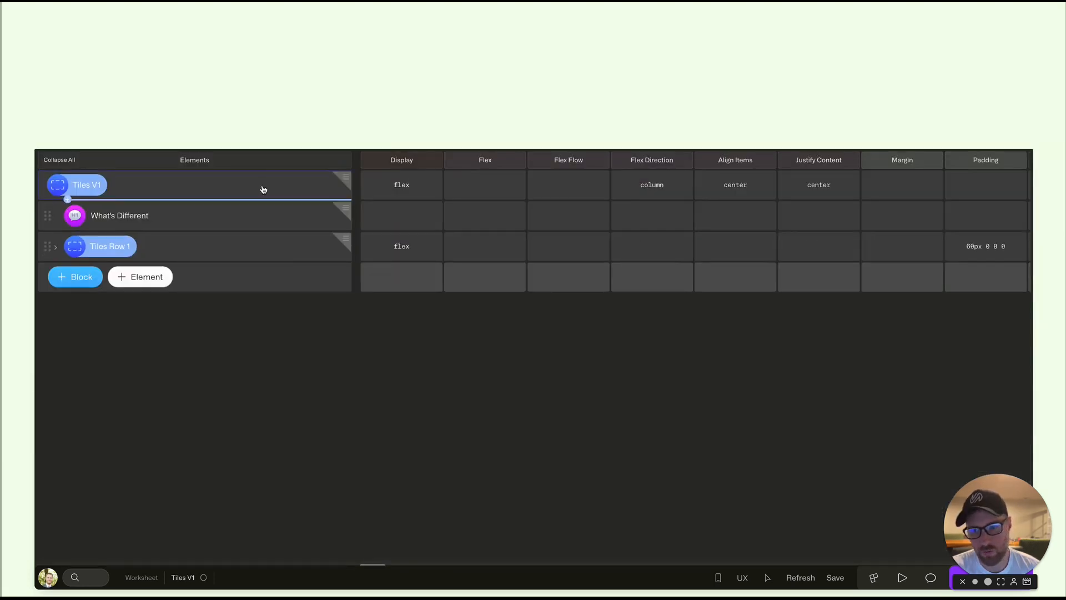
{"action": "left_click", "coordinate": [57, 248]}
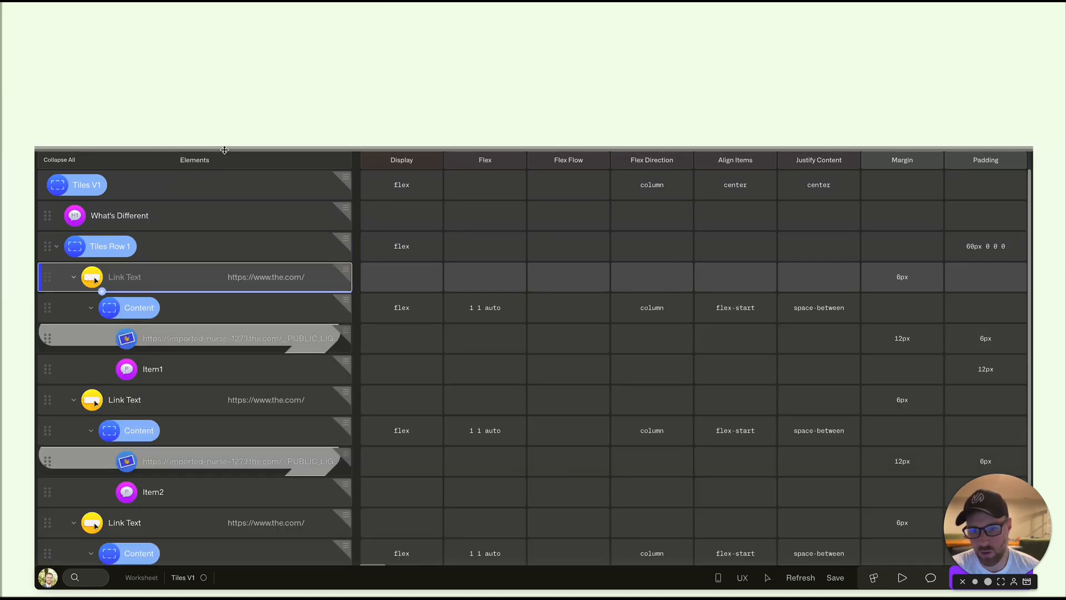
{"action": "left_click_drag", "start_coordinate": [224, 150], "coordinate": [311, 96]}
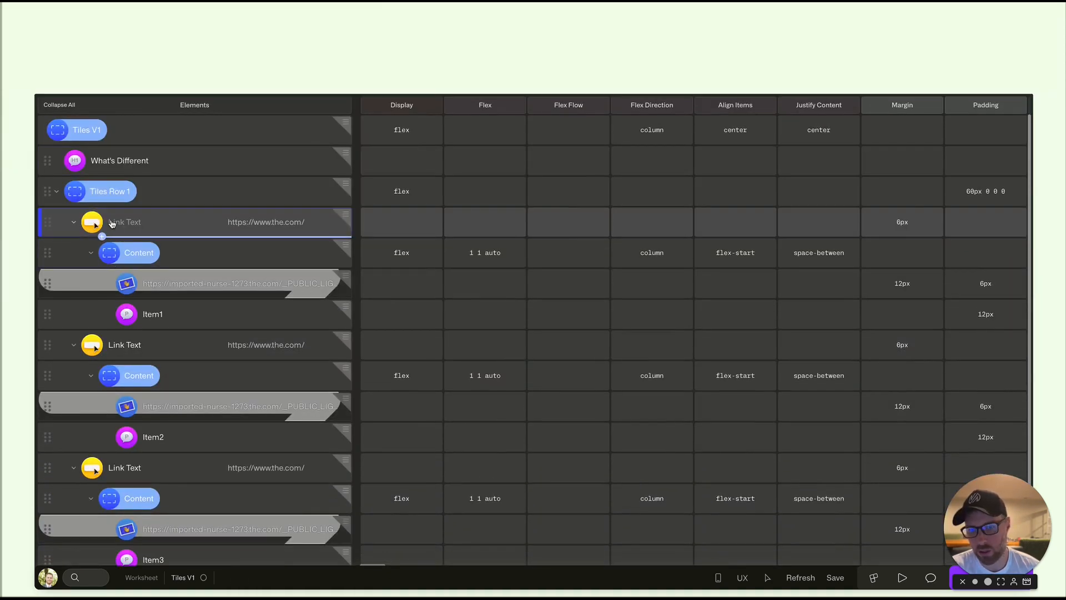
{"action": "left_click_drag", "start_coordinate": [112, 223], "coordinate": [230, 353]}
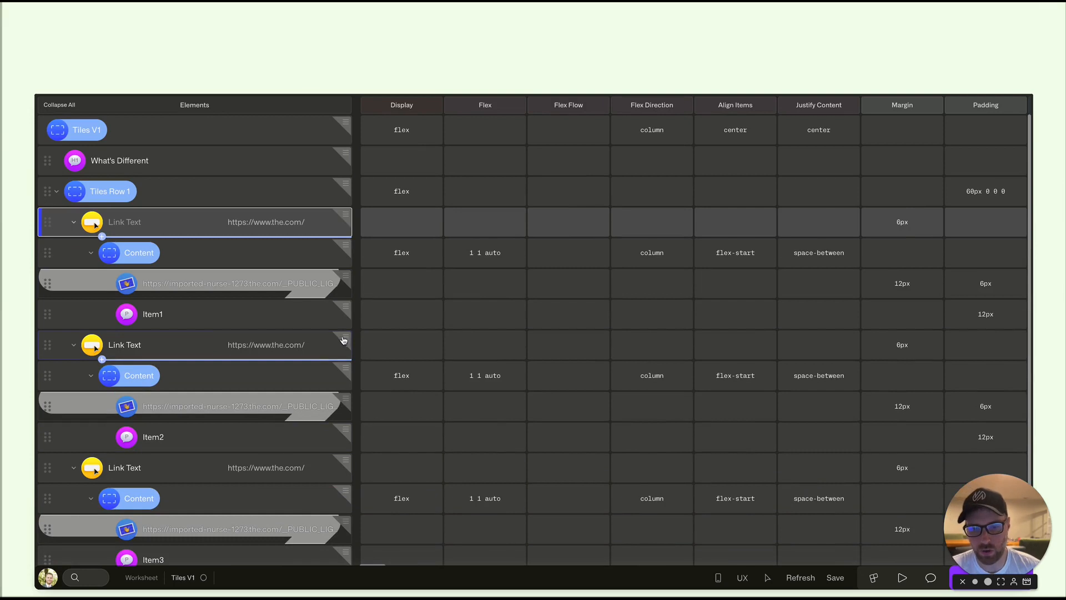
{"action": "left_click_drag", "start_coordinate": [346, 340], "coordinate": [345, 339]}
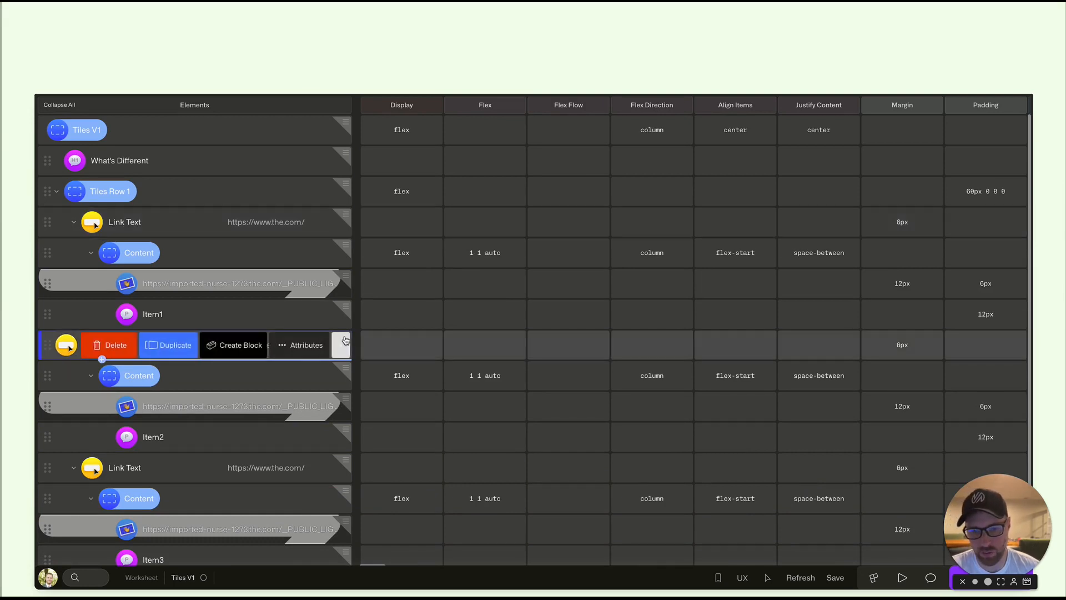
{"action": "left_click", "coordinate": [122, 345]}
{"action": "left_click", "coordinate": [297, 347]}
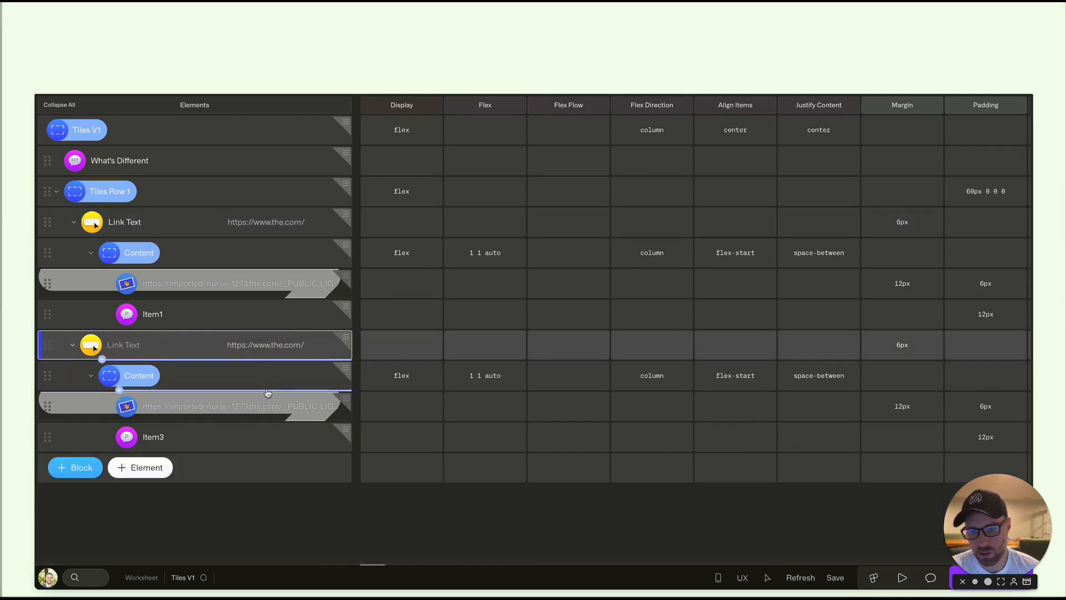
Step: Delete the Link Text element that contains Item3 from Tiles Row 1 and save the block
{"action": "left_click", "coordinate": [345, 340]}
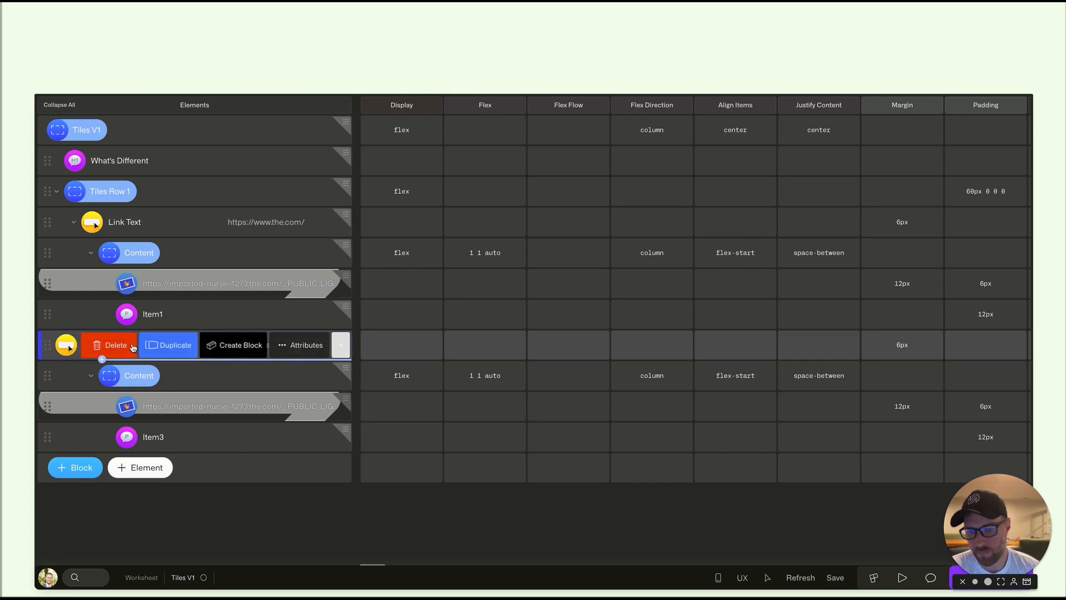
{"action": "left_click", "coordinate": [125, 346]}
{"action": "left_click", "coordinate": [278, 348]}
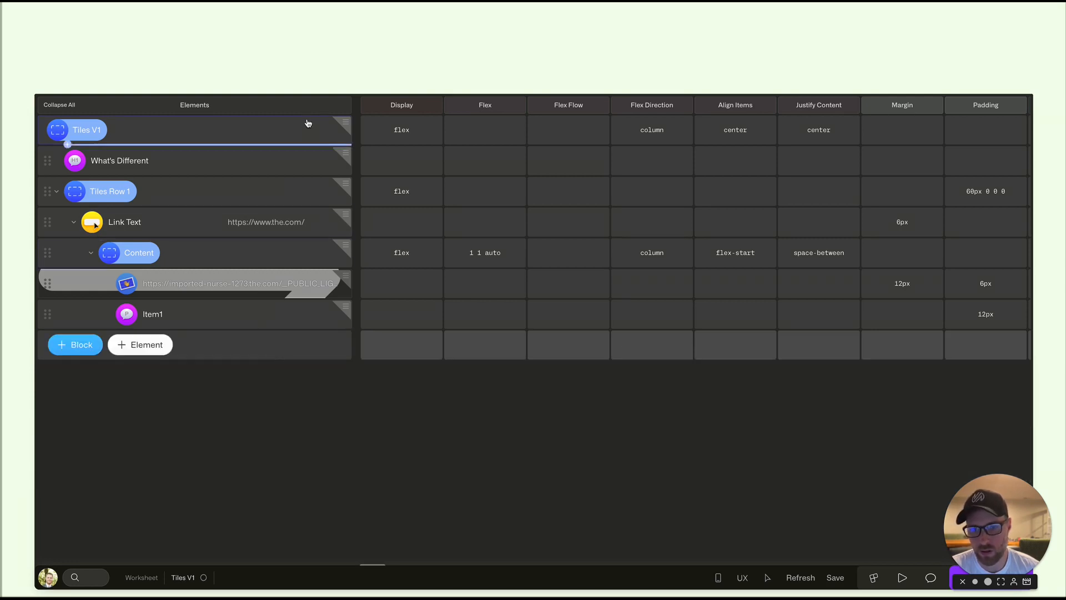
{"action": "left_click_drag", "start_coordinate": [309, 100], "coordinate": [364, 139]}
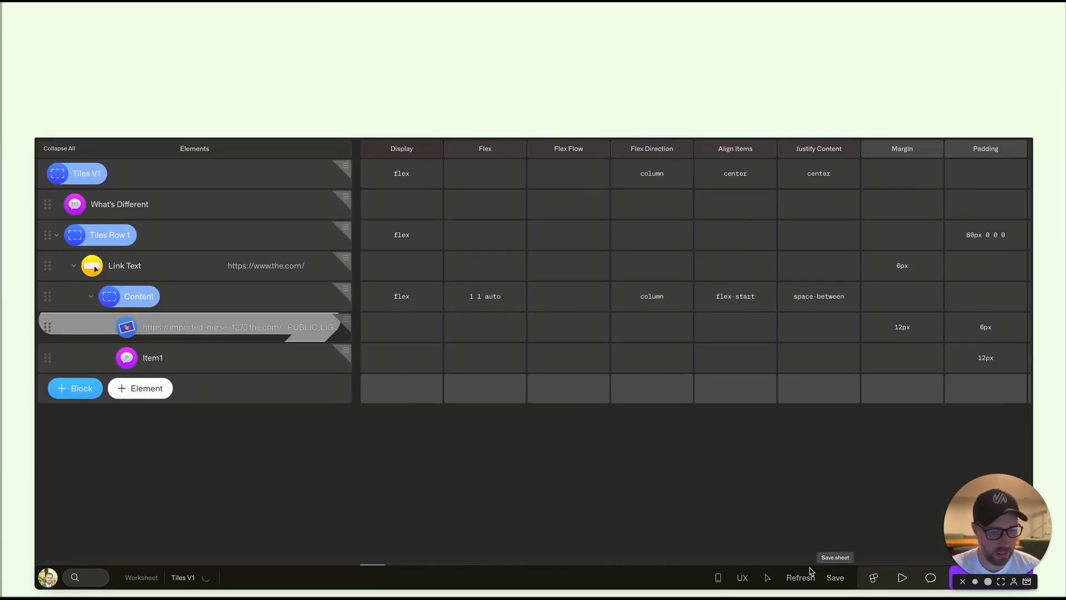
{"action": "left_click", "coordinate": [810, 572]}
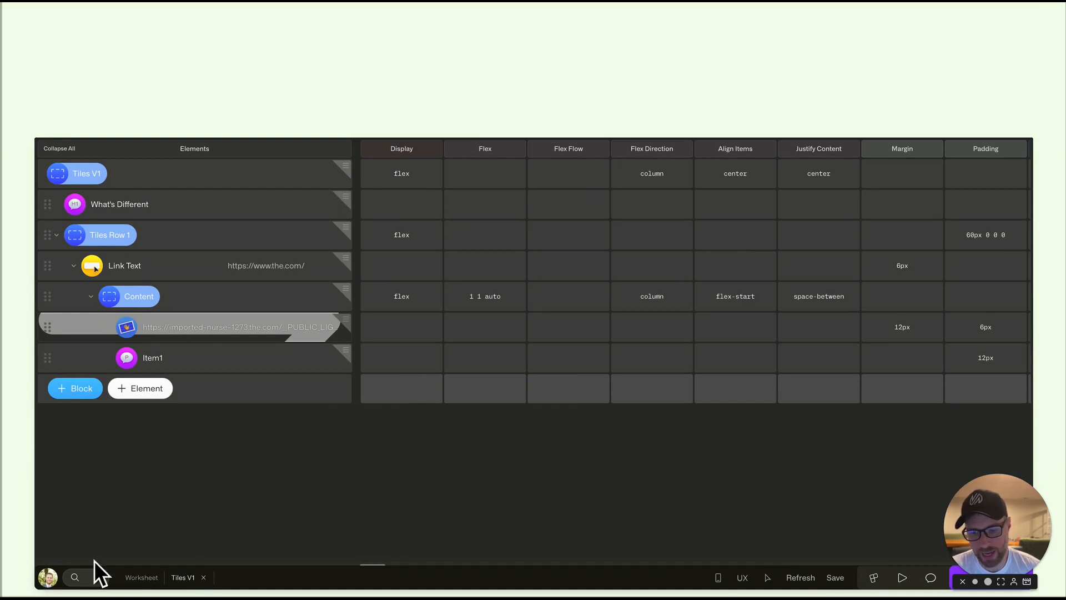
Step: Create a blank sheet in the site's worksheet and name it posts
{"action": "left_click", "coordinate": [145, 581]}
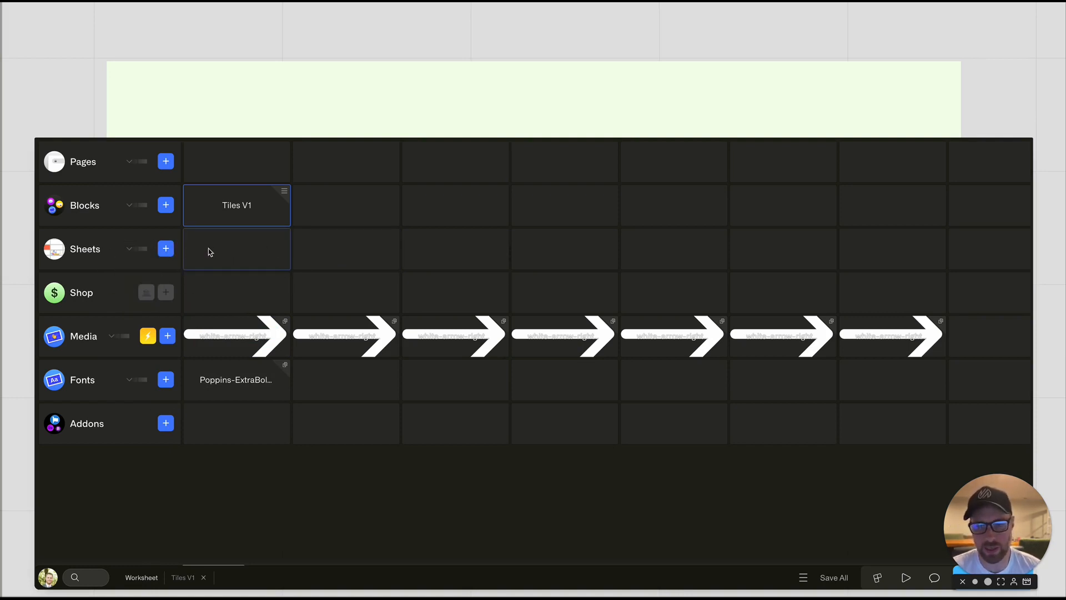
{"action": "left_click", "coordinate": [167, 250]}
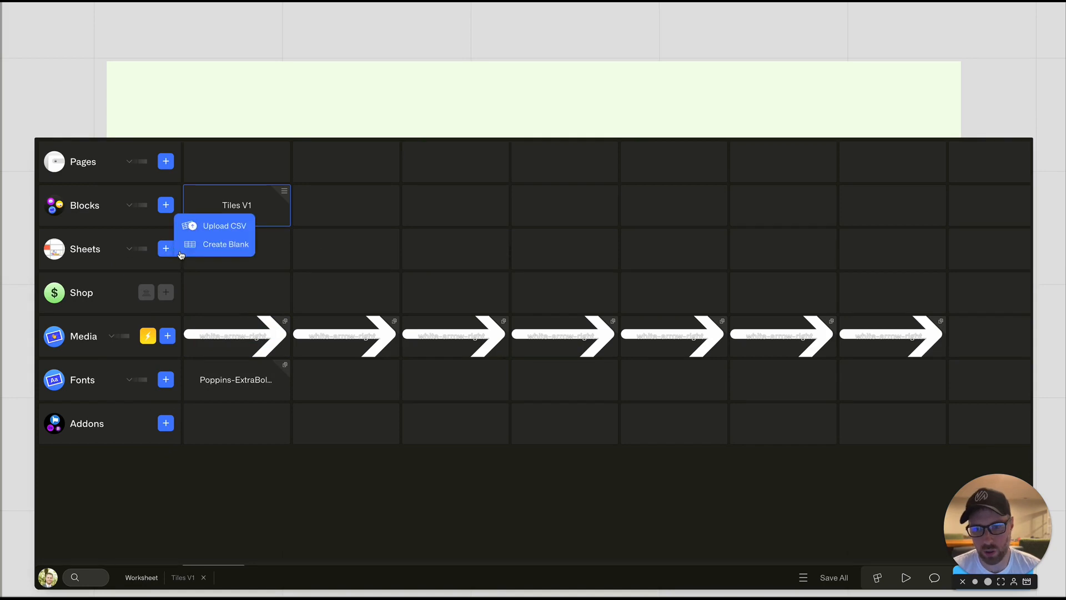
{"action": "left_click", "coordinate": [222, 245]}
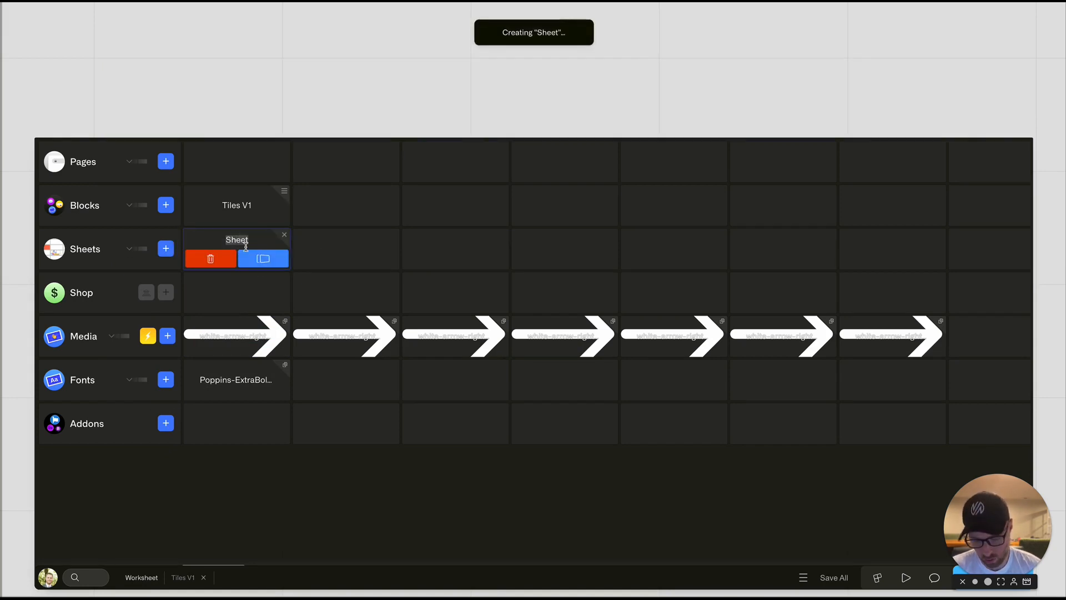
{"action": "type", "text": "posts"}
{"action": "left_click", "coordinate": [332, 242]}
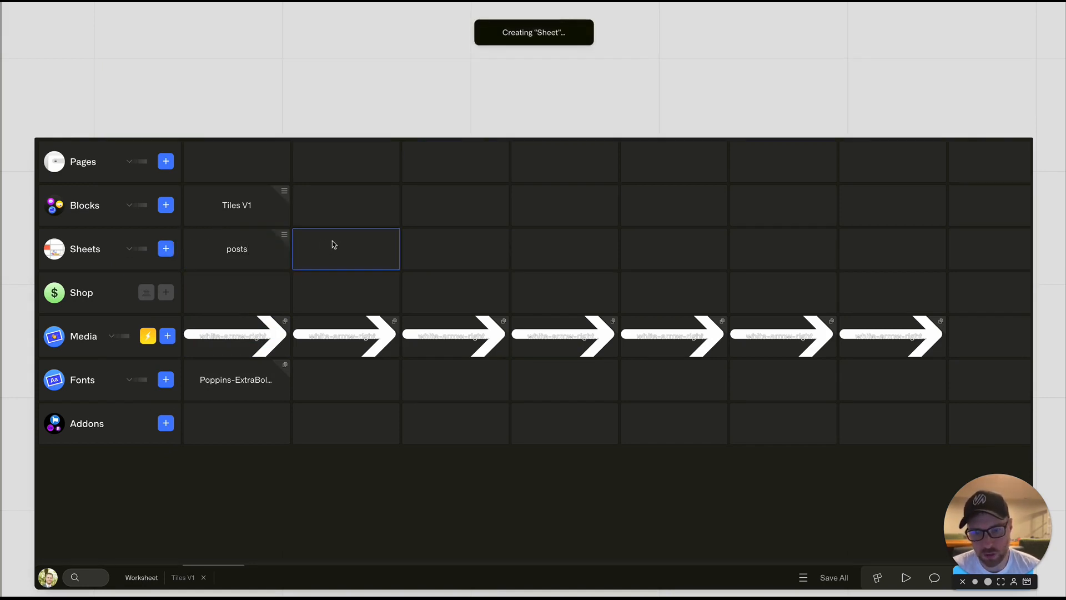
Step: Open the posts sheet and enter avatar as the header in cell A1
{"action": "left_click", "coordinate": [248, 255]}
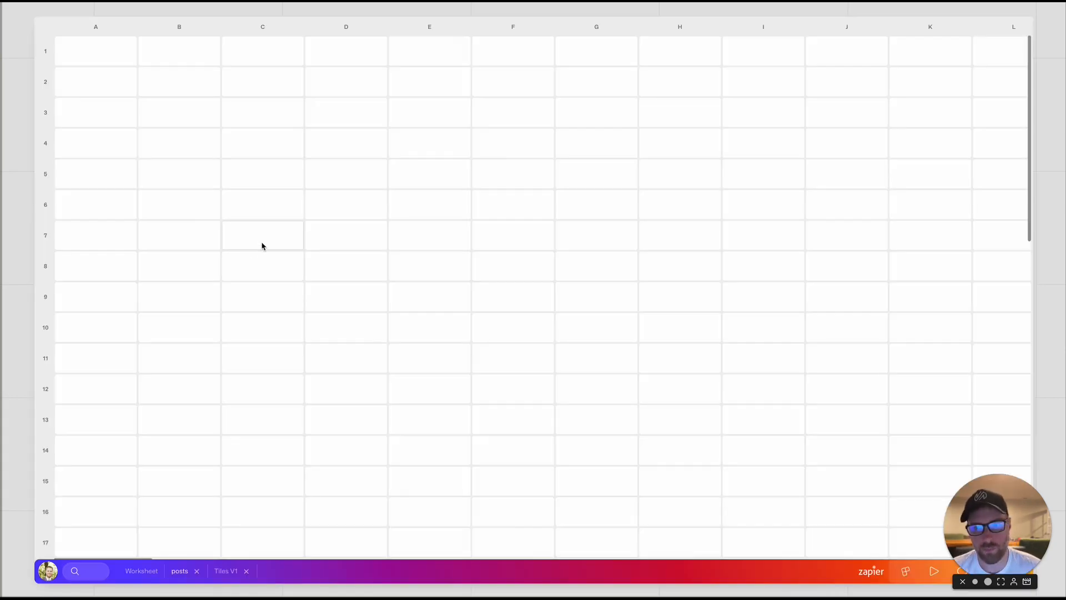
{"action": "left_click", "coordinate": [109, 58]}
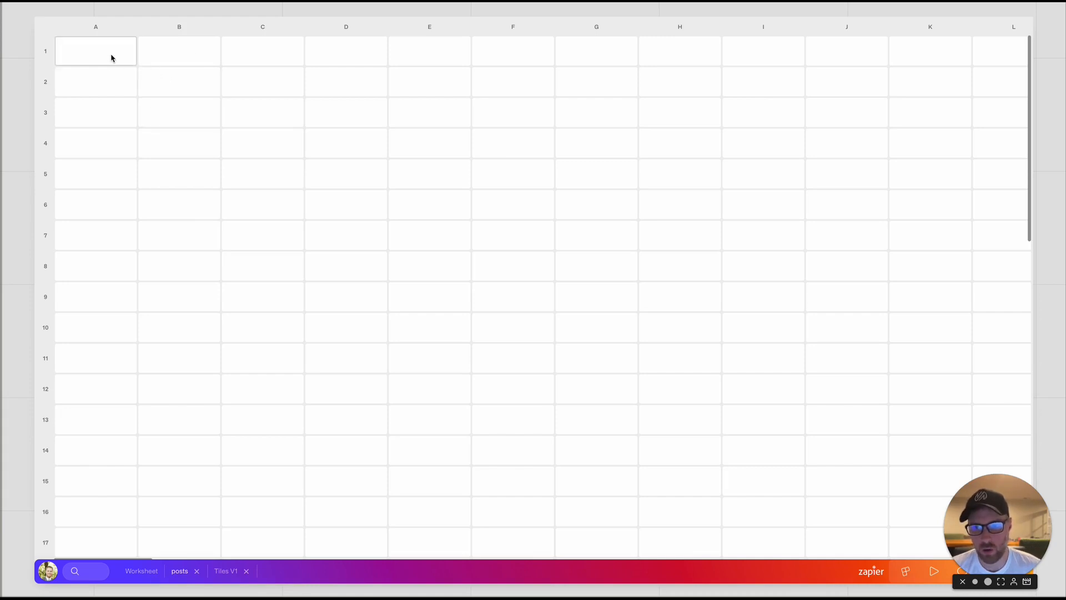
{"action": "left_click", "coordinate": [111, 54]}
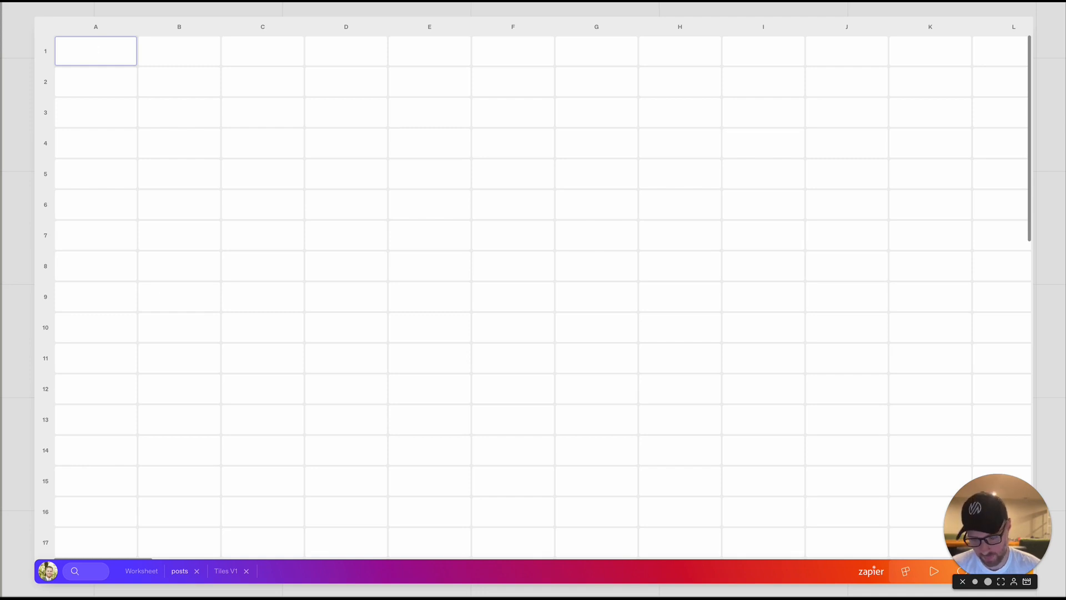
{"action": "key", "text": "Tab"}
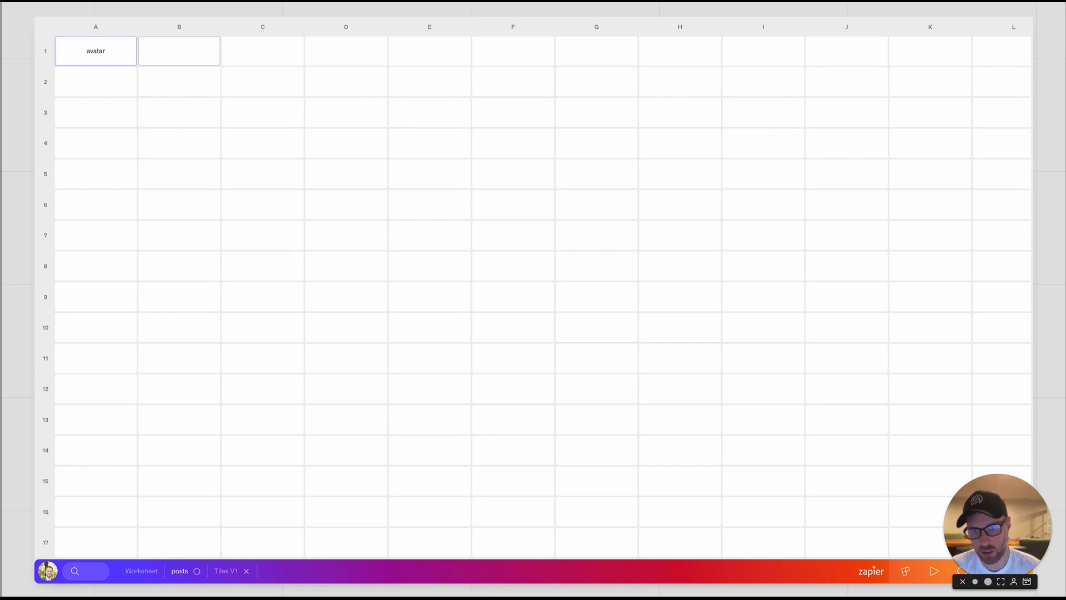
Step: Enter title in B1 and body in C1 as the remaining headers of the posts sheet, and save it
{"action": "type", "text": "title"}
{"action": "key", "text": "Tab"}
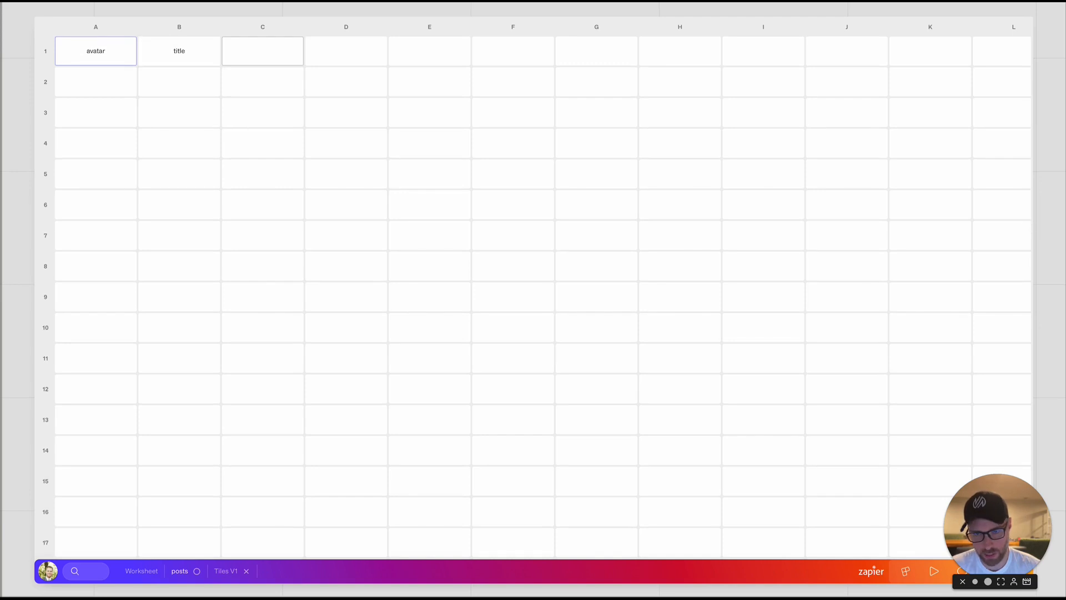
{"action": "type", "text": "body"}
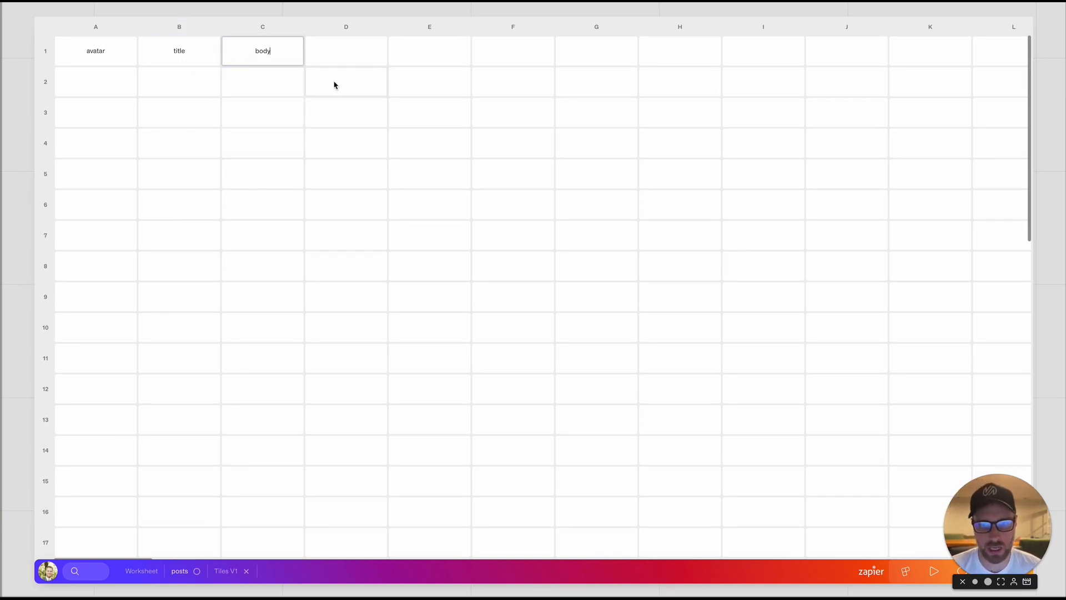
{"action": "left_click", "coordinate": [975, 583]}
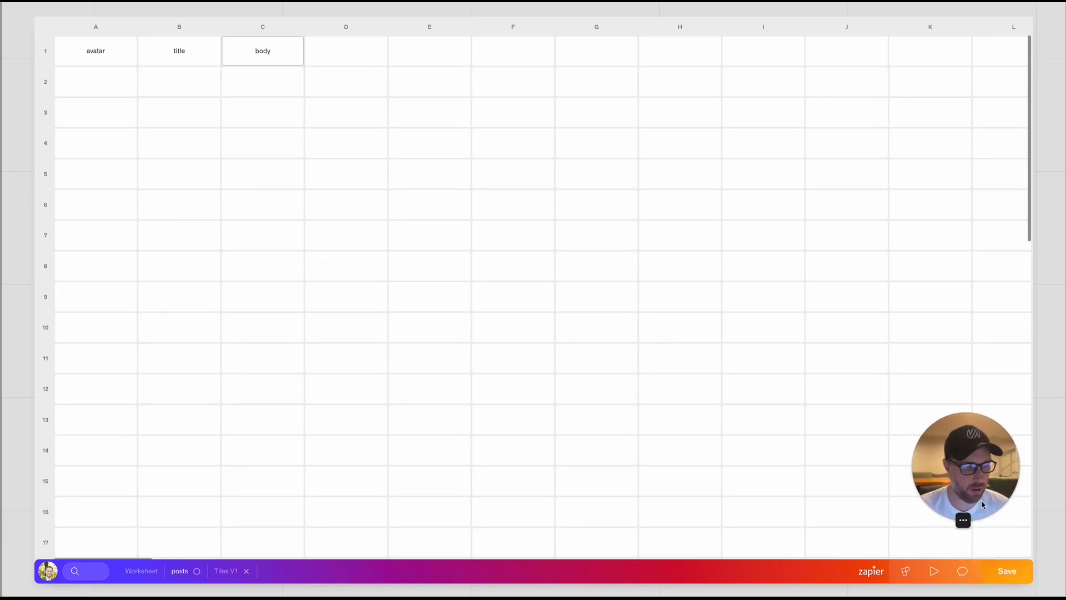
{"action": "left_click", "coordinate": [1010, 576]}
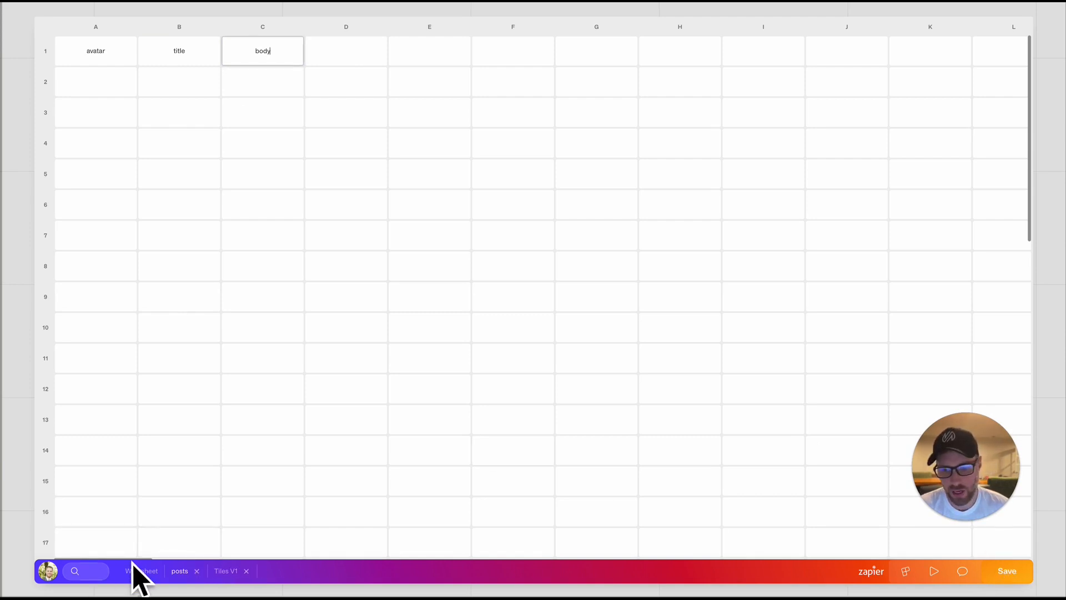
Step: Open the Tiles V1 block and resize its elements grid to leave room for the preview above it
{"action": "left_click", "coordinate": [225, 572]}
{"action": "left_click_drag", "start_coordinate": [334, 426], "coordinate": [359, 302]}
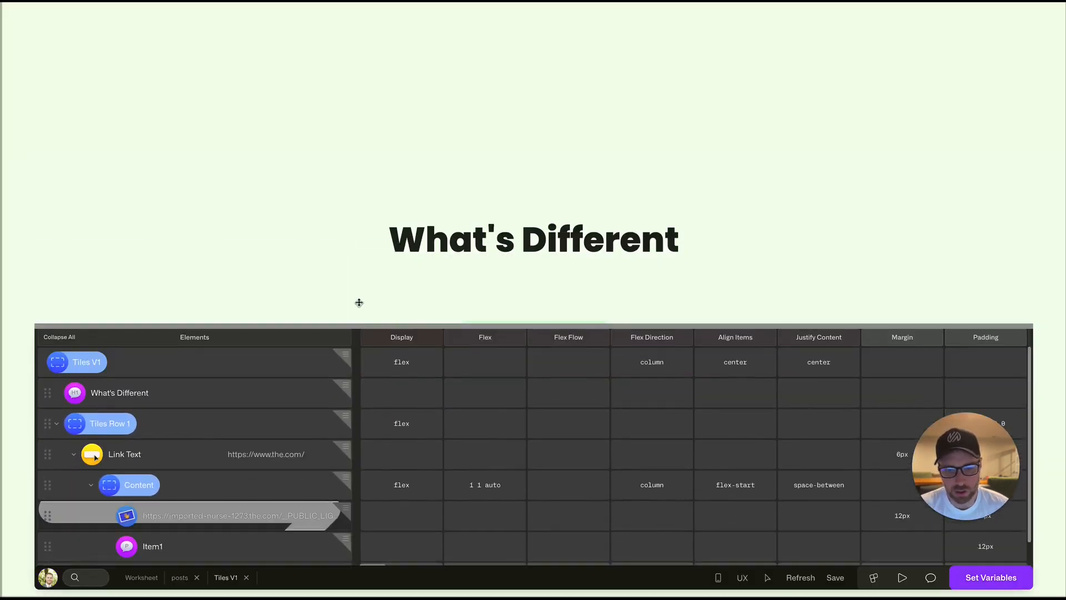
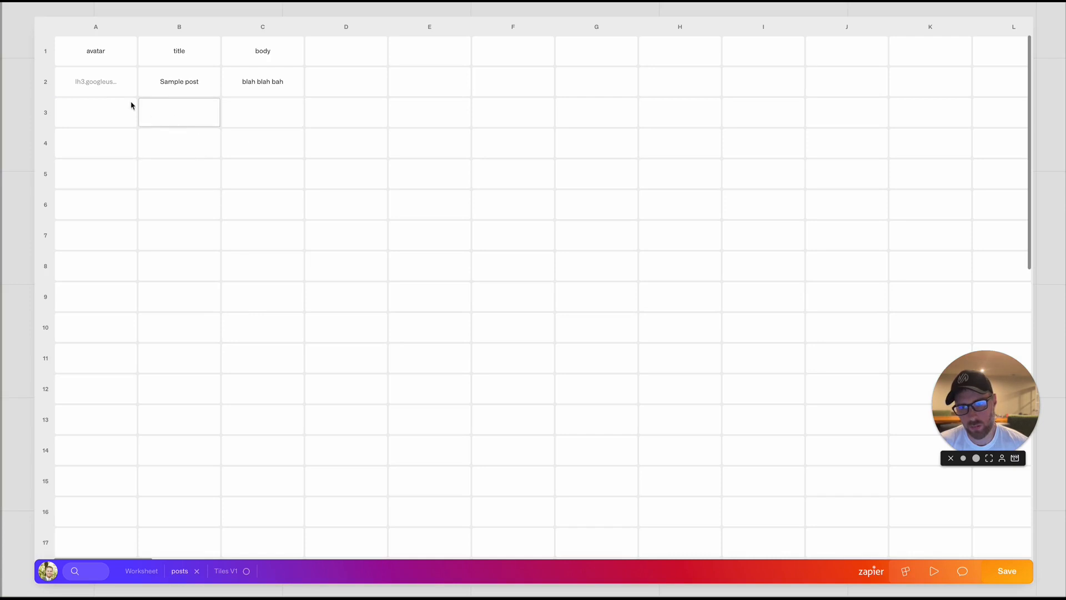
Step: Duplicate row 2's avatar link, title and body into row 3 of the posts sheet and save it
{"action": "left_click", "coordinate": [105, 105]}
{"action": "key", "text": "ctrl+v"}
{"action": "left_click", "coordinate": [174, 107]}
{"action": "left_click", "coordinate": [183, 91]}
{"action": "key", "text": "ctrl+c"}
{"action": "left_click", "coordinate": [183, 114]}
{"action": "key", "text": "ctrl+v"}
{"action": "left_click", "coordinate": [257, 87]}
{"action": "key", "text": "ctrl+c"}
{"action": "left_click", "coordinate": [246, 113]}
{"action": "key", "text": "ctrl+v"}
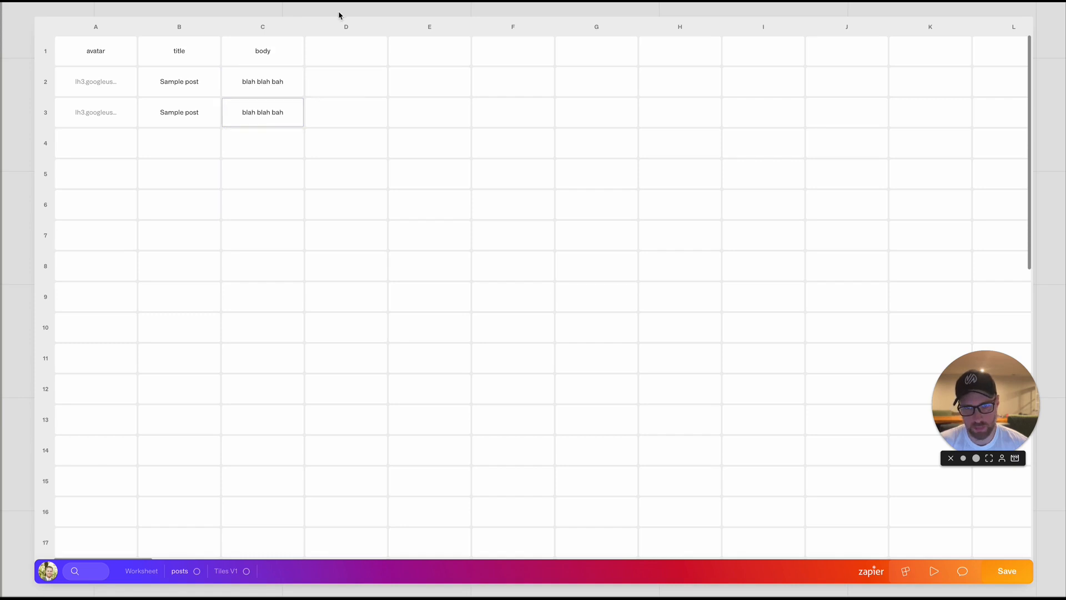
{"action": "left_click_drag", "start_coordinate": [340, 14], "coordinate": [400, 283]}
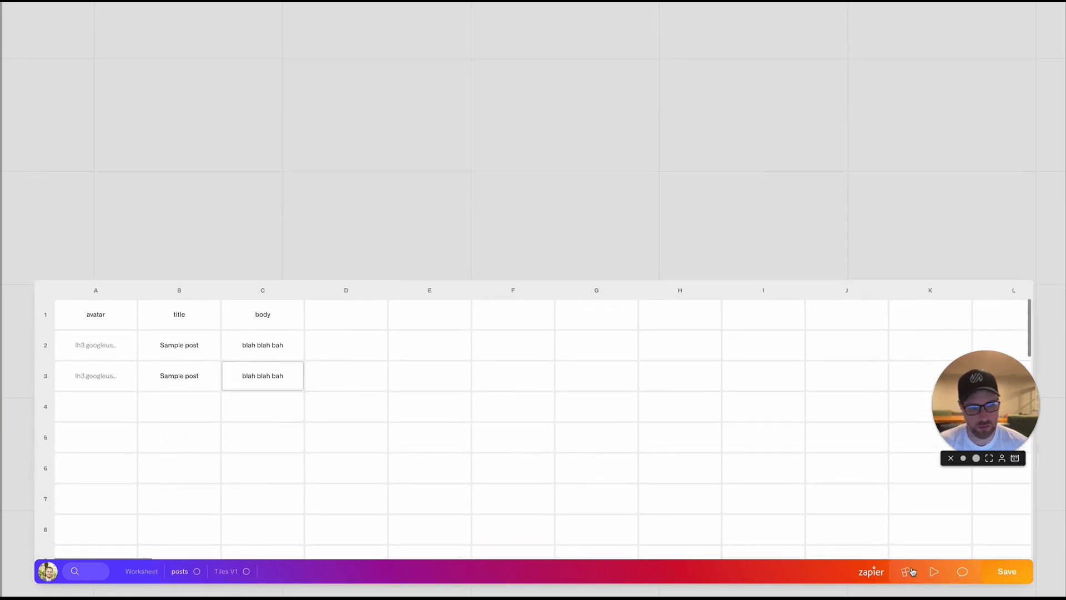
{"action": "left_click", "coordinate": [1006, 572]}
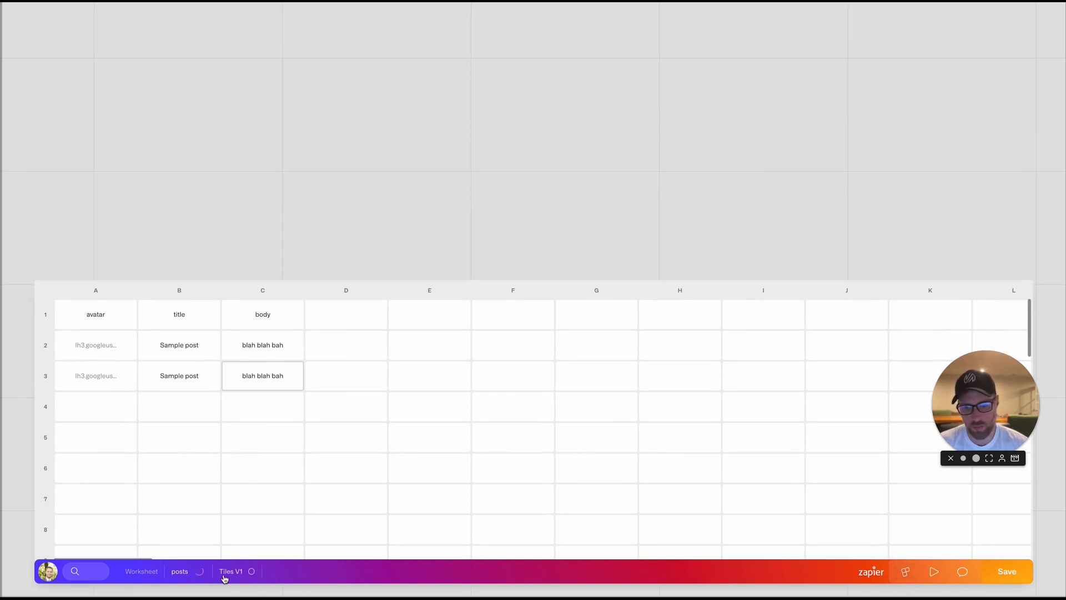
Step: Check the rendered tile in the Tiles V1 block's preview and return to the posts sheet
{"action": "left_click", "coordinate": [228, 571]}
{"action": "left_click_drag", "start_coordinate": [583, 427], "coordinate": [617, 346]}
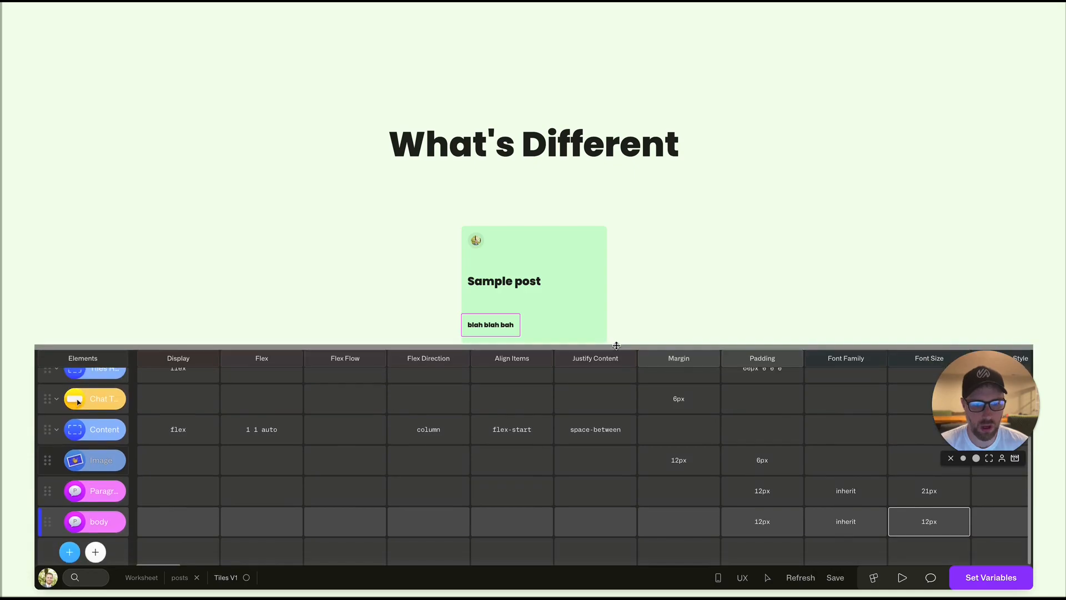
{"action": "left_click", "coordinate": [180, 577]}
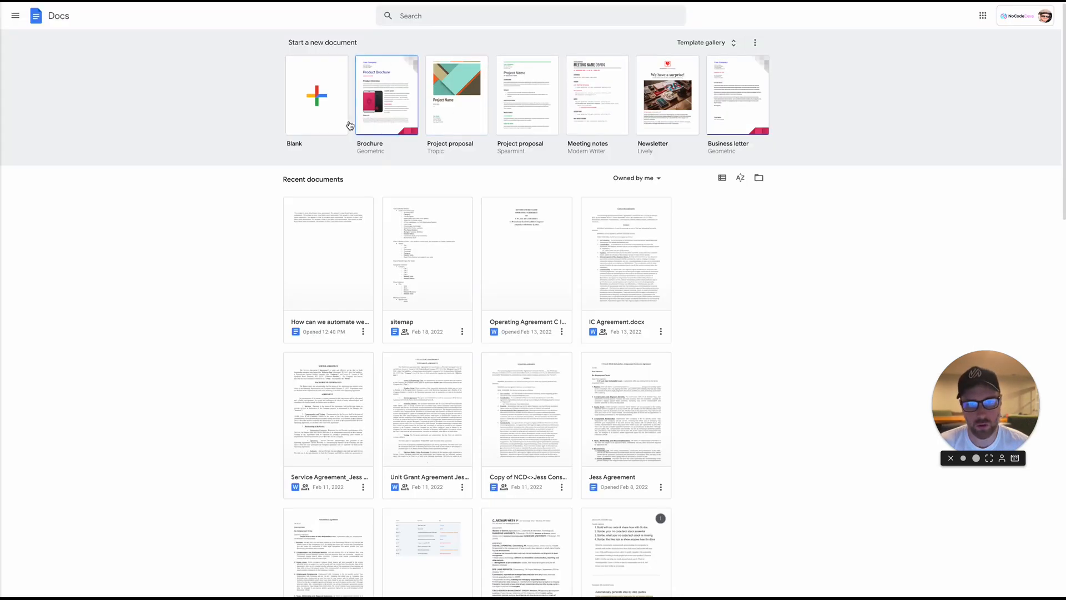
Step: In Google Docs, create a blank document and name it New Post 1
{"action": "left_click", "coordinate": [320, 105]}
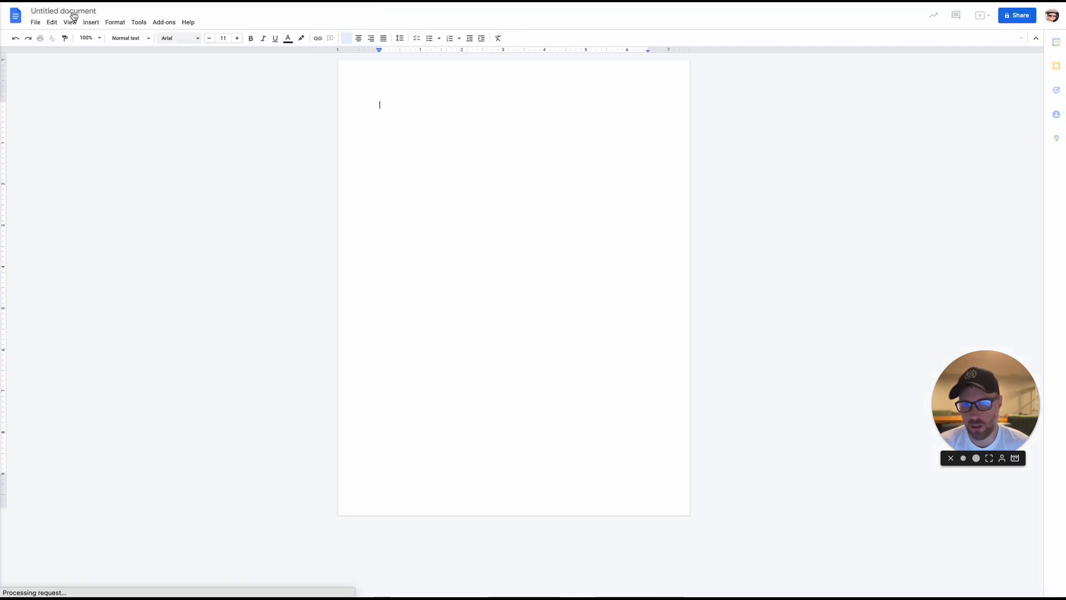
{"action": "left_click", "coordinate": [67, 9]}
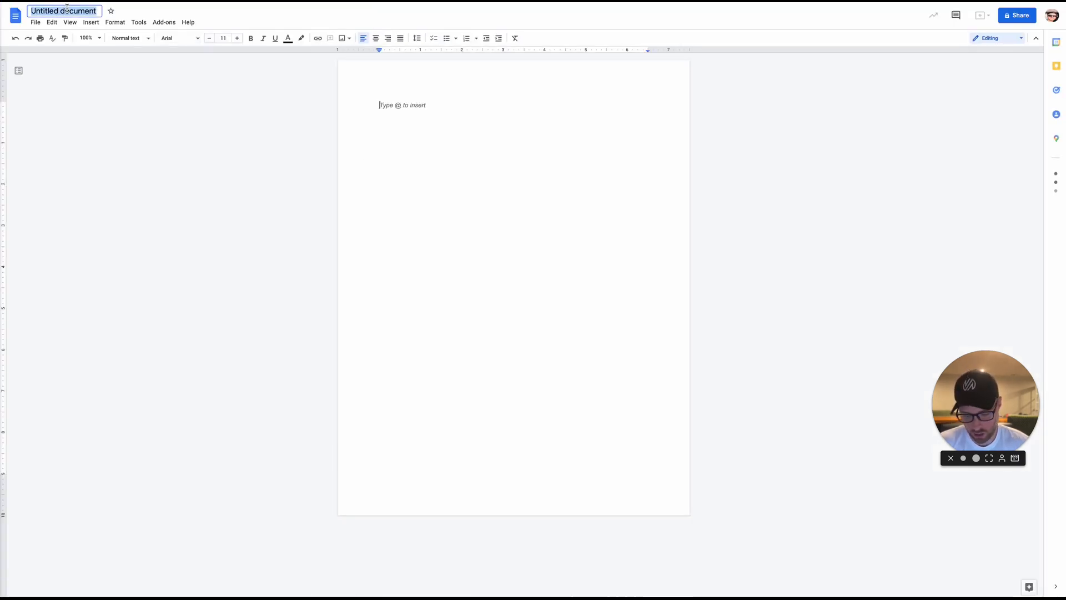
{"action": "type", "text": "New Post 1"}
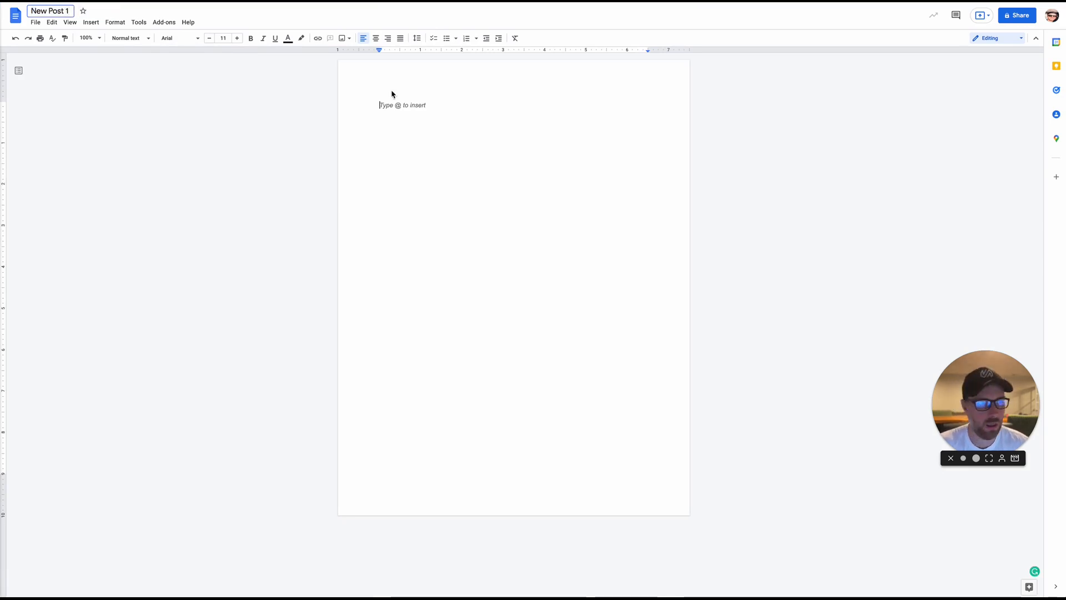
{"action": "key", "text": "Return"}
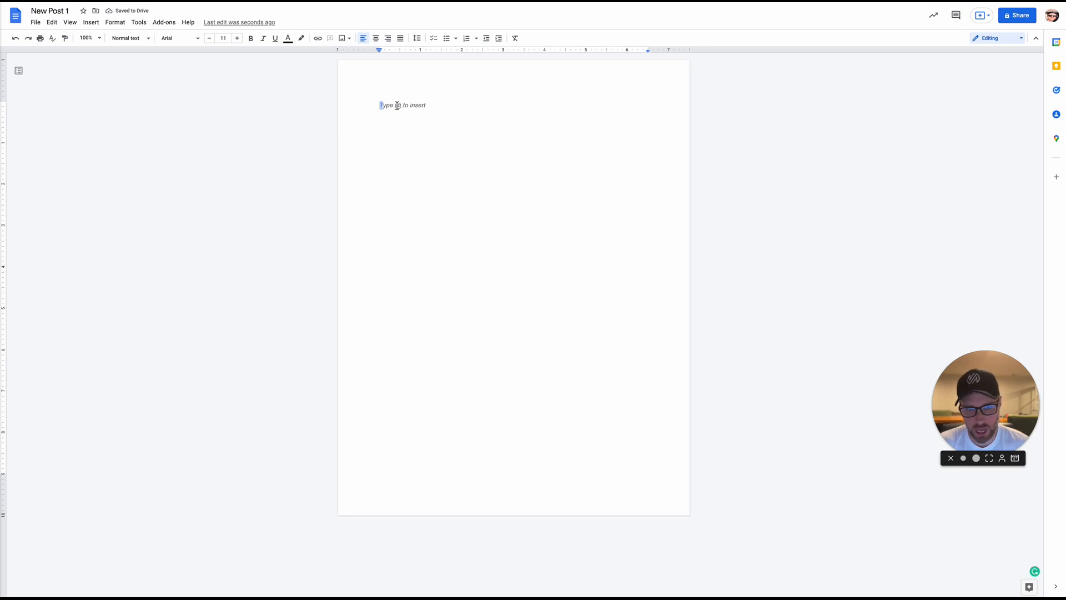
Step: Write "Blah blah blah this is a test post" in the document and paste the sentence repeatedly to fill out the body
{"action": "type", "text": "Blah v"}
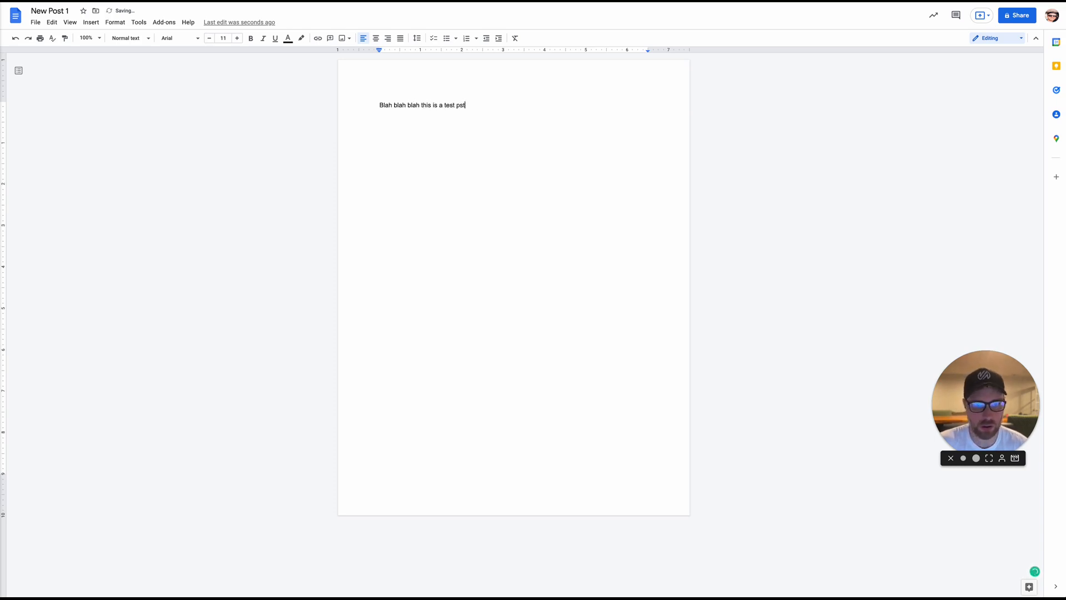
{"action": "left_click_drag", "start_coordinate": [505, 108], "coordinate": [375, 110]}
{"action": "left_click", "coordinate": [494, 115]}
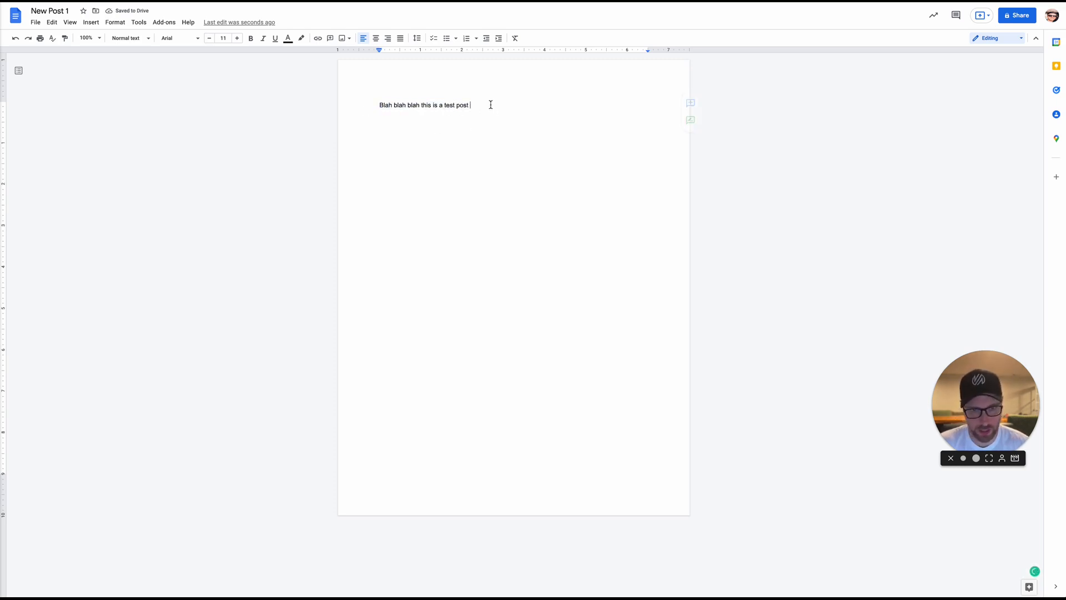
{"action": "key", "text": "ctrl+v"}
{"action": "key", "text": "ctrl+v"}
{"action": "key", "text": "ctrl+v"}
{"action": "key", "text": "ctrl+v"}
{"action": "key", "text": "ctrl+v"}
{"action": "key", "text": "ctrl+v"}
{"action": "key", "text": "ctrl+v"}
{"action": "key", "text": "ctrl+v"}
{"action": "key", "text": "ctrl+v"}
{"action": "key", "text": "ctrl+v"}
{"action": "key", "text": "ctrl+v"}
{"action": "key", "text": "ctrl+v"}
{"action": "key", "text": "ctrl+v"}
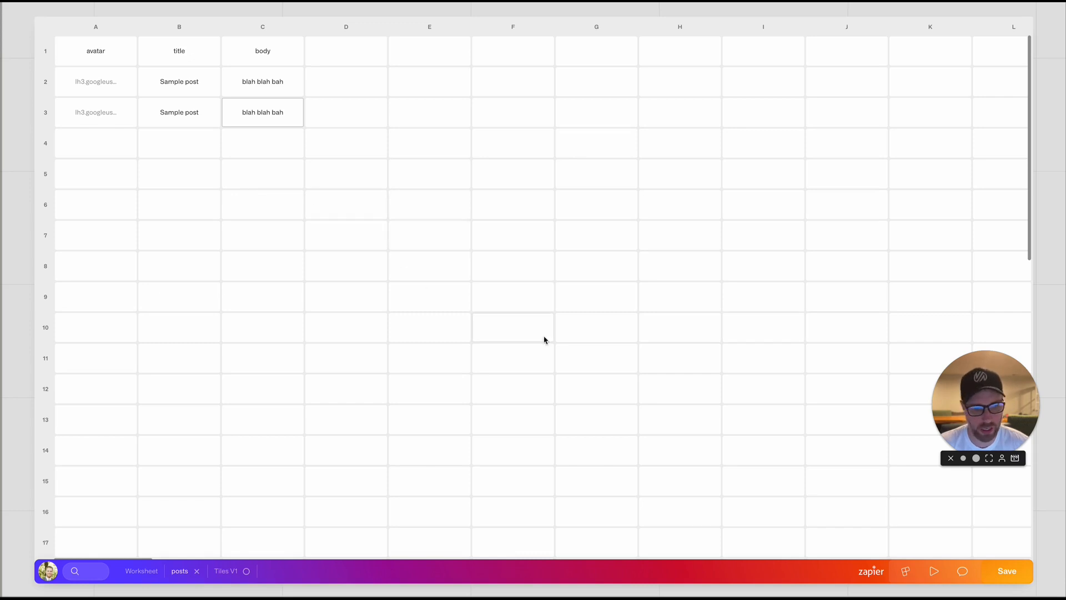
Step: Back in the site's posts sheet, create a new Zap through the Zapier integration and name it blog_the.com
{"action": "left_click", "coordinate": [881, 576]}
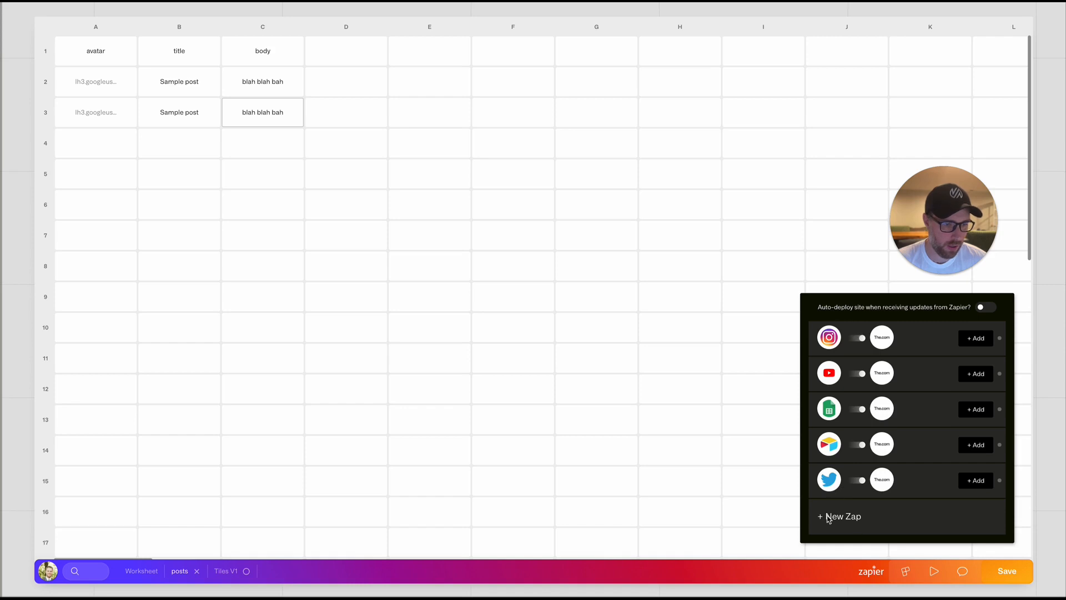
{"action": "left_click", "coordinate": [845, 517]}
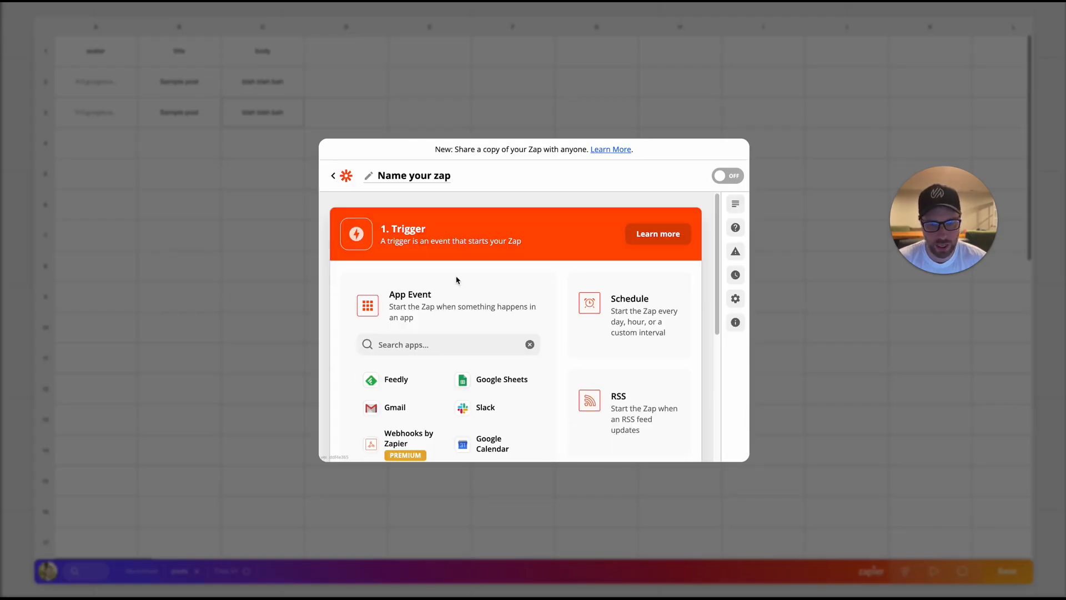
{"action": "left_click", "coordinate": [431, 178]}
{"action": "type", "text": "blog"}
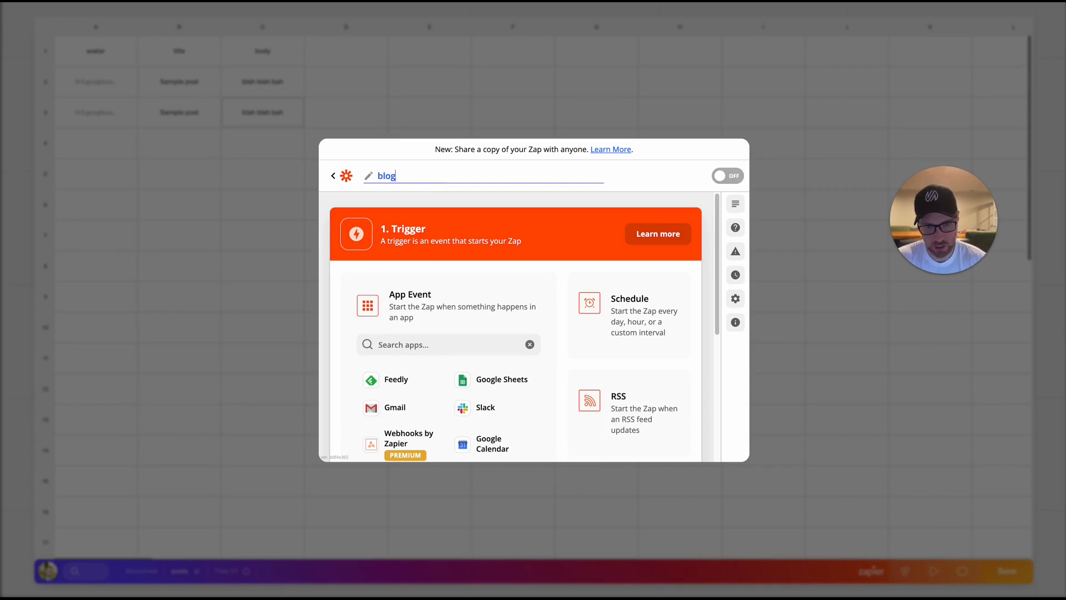
{"action": "type", "text": "_the.com"}
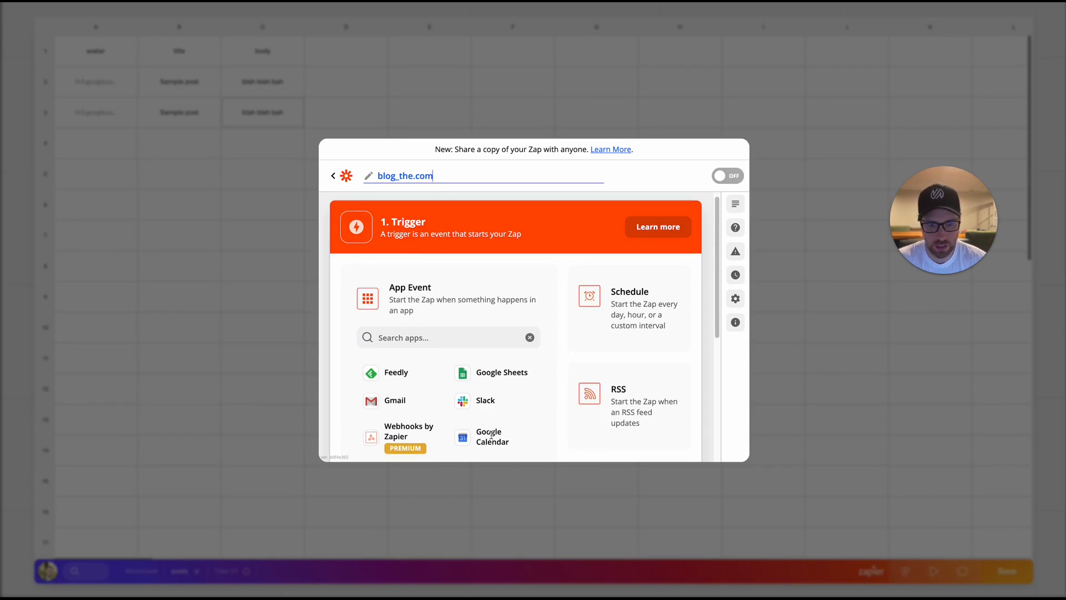
{"action": "left_click", "coordinate": [406, 341]}
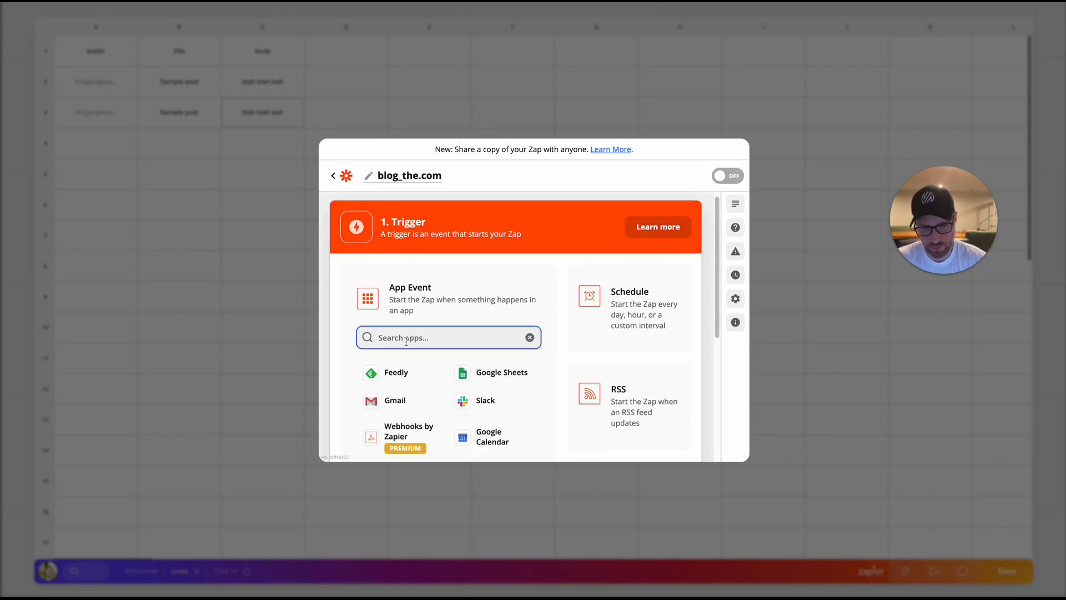
{"action": "type", "text": "sheet"}
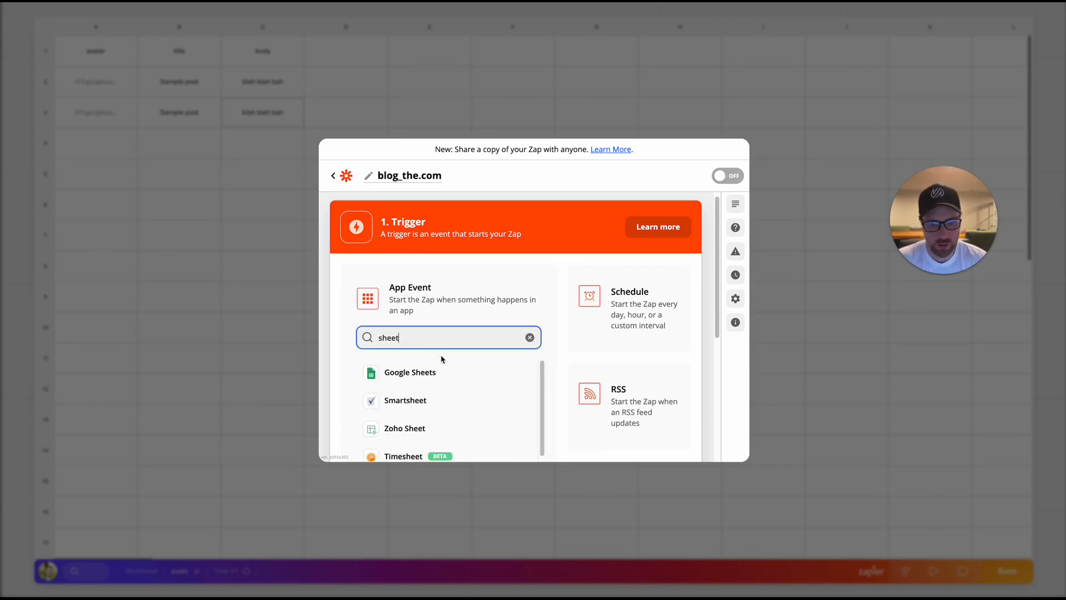
{"action": "type", "text": "s"}
{"action": "key", "text": "BackSpace"}
{"action": "key", "text": "BackSpace"}
{"action": "key", "text": "BackSpace"}
{"action": "key", "text": "BackSpace"}
{"action": "key", "text": "BackSpace"}
{"action": "key", "text": "BackSpace"}
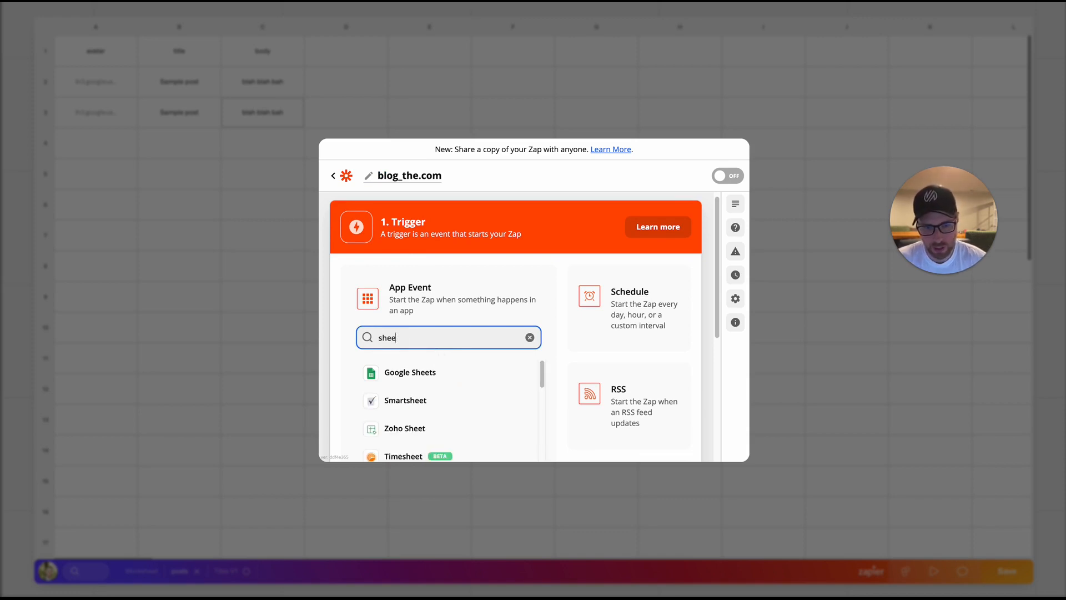
Step: Find docs among the trigger apps, choose Google Docs with the New Document in Folder event, and continue
{"action": "type", "text": "docs"}
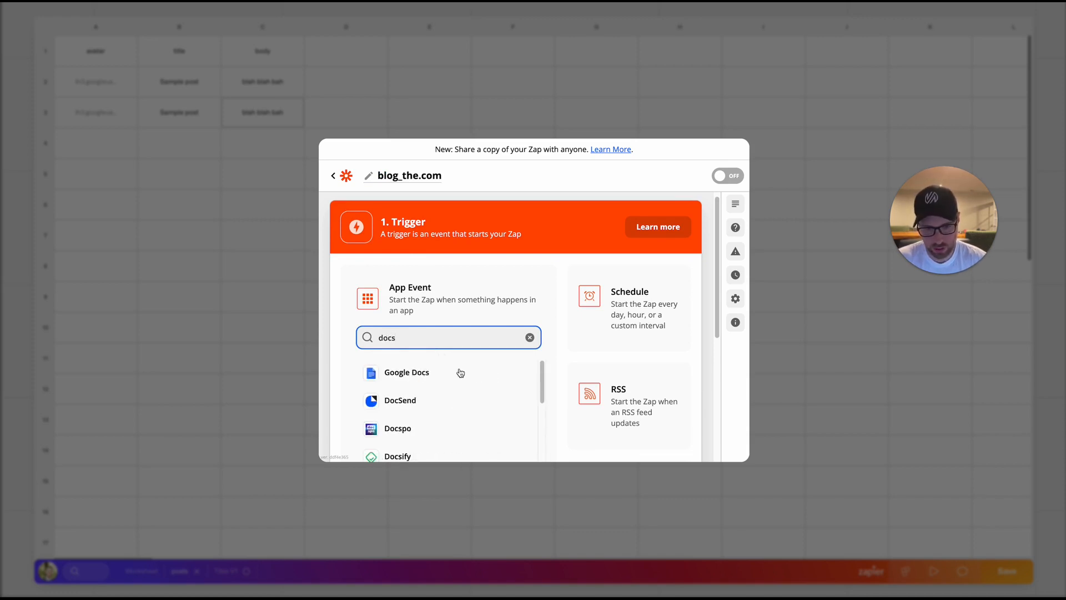
{"action": "left_click", "coordinate": [442, 374]}
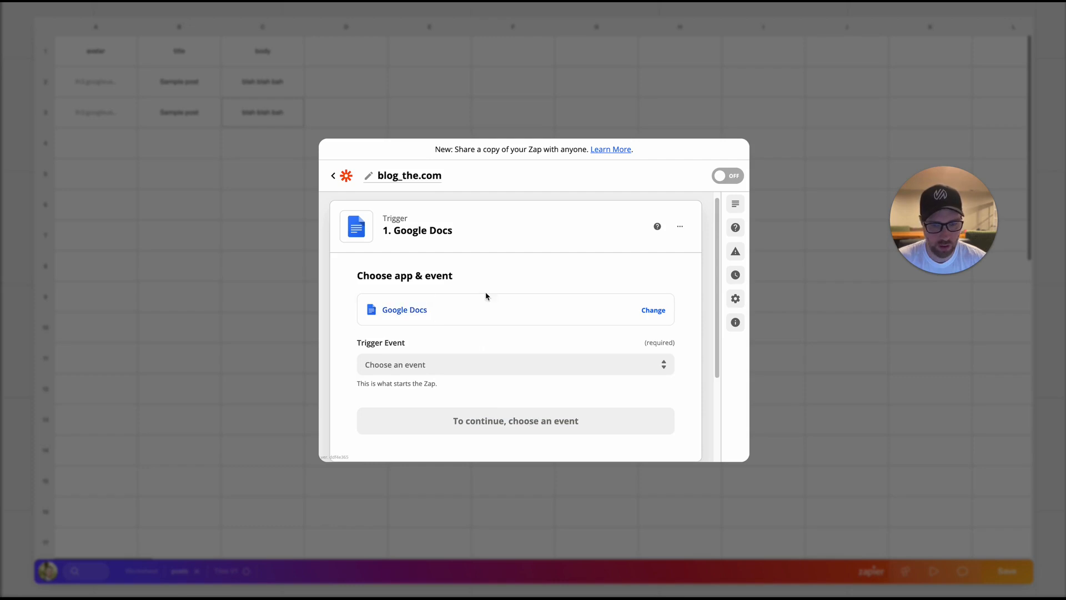
{"action": "left_click", "coordinate": [507, 364]}
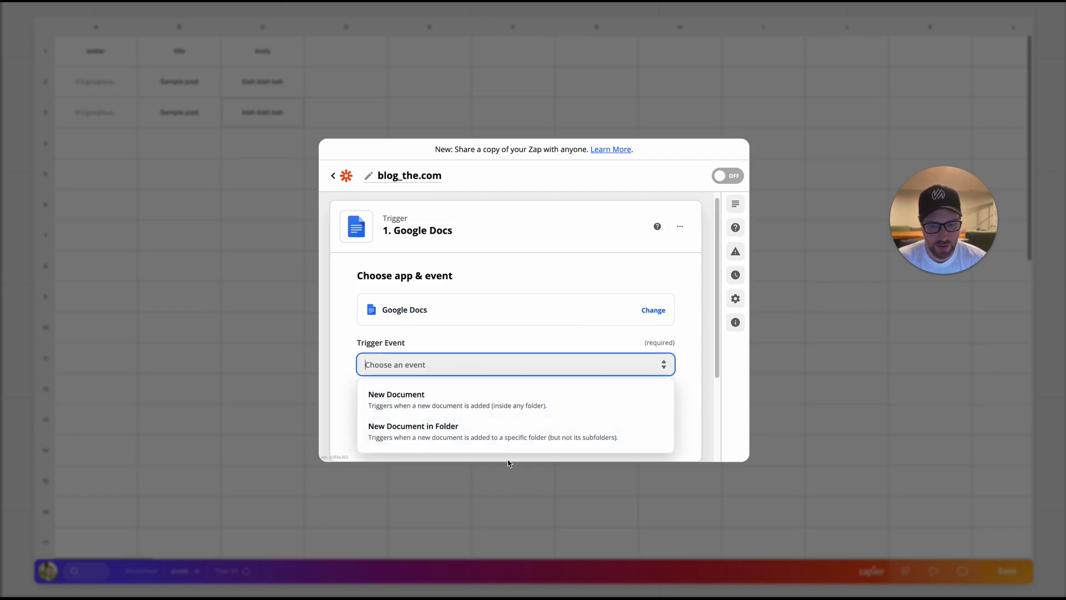
{"action": "left_click", "coordinate": [455, 440]}
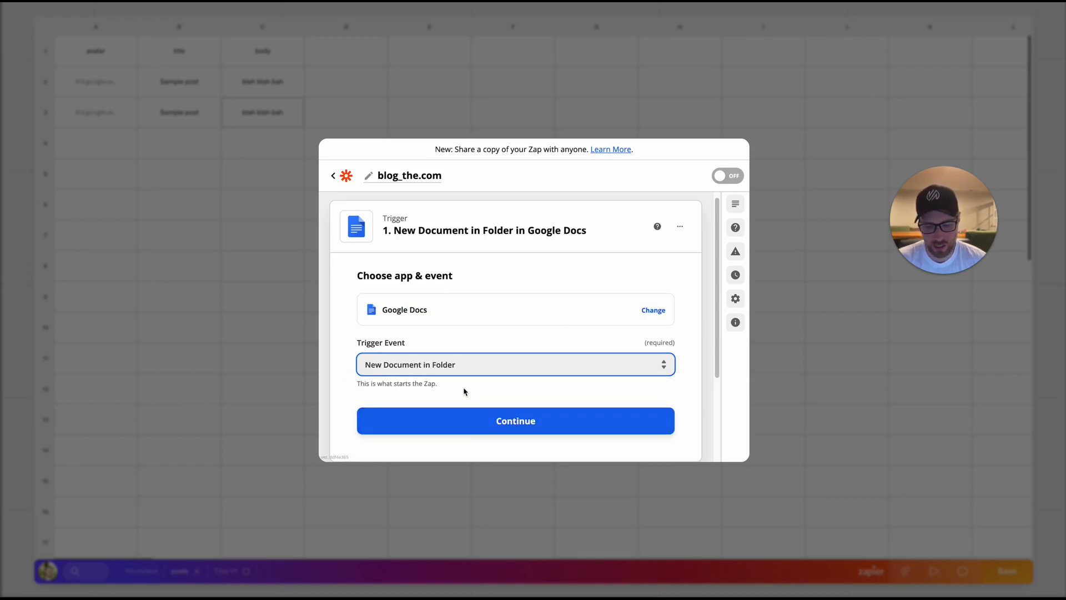
{"action": "left_click", "coordinate": [295, 407]}
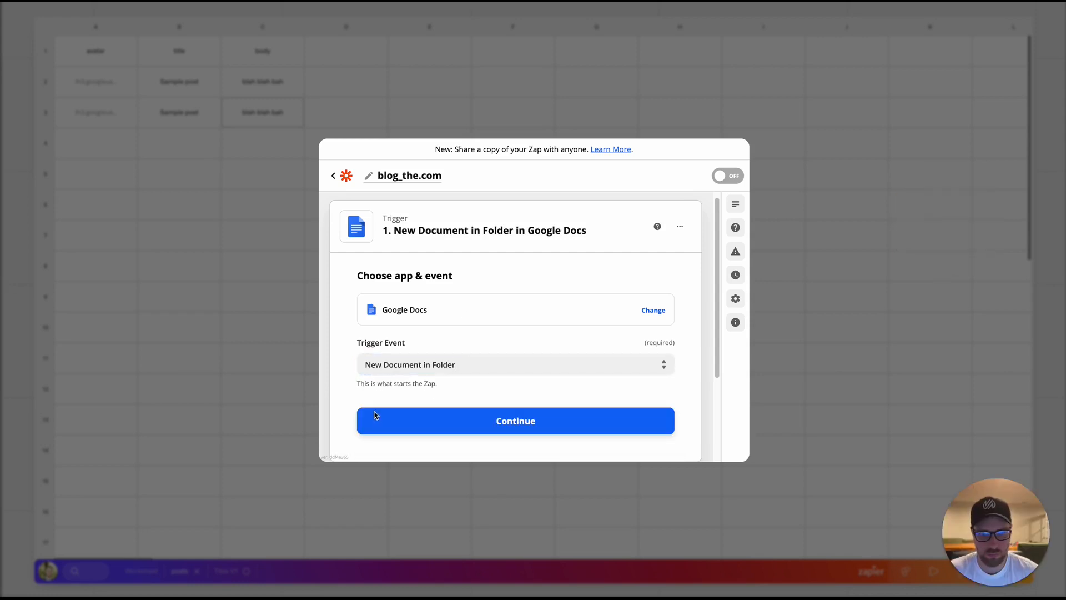
{"action": "left_click", "coordinate": [502, 367]}
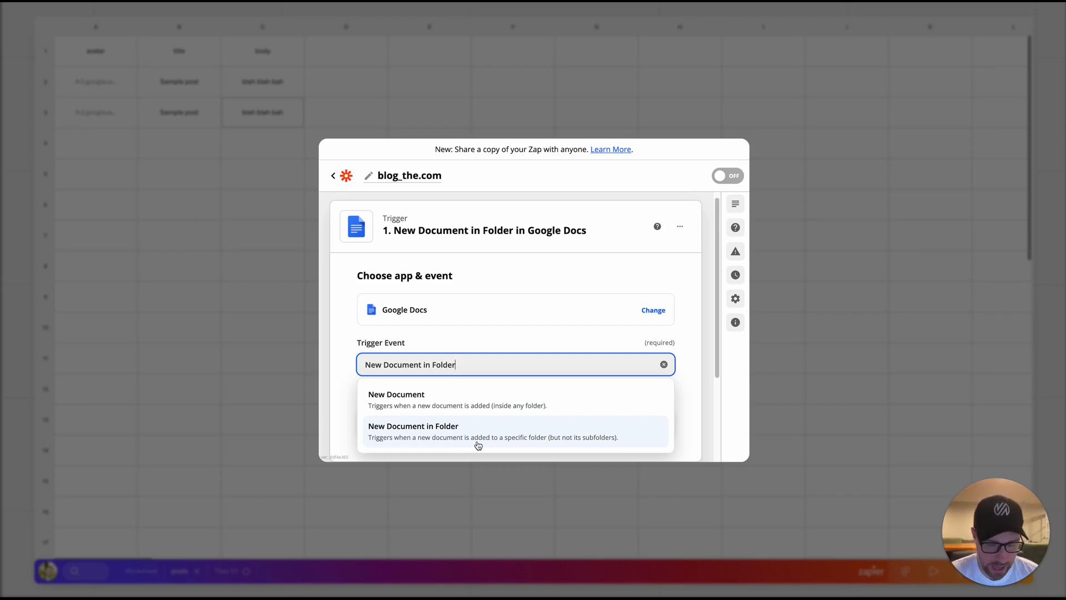
{"action": "left_click", "coordinate": [444, 438]}
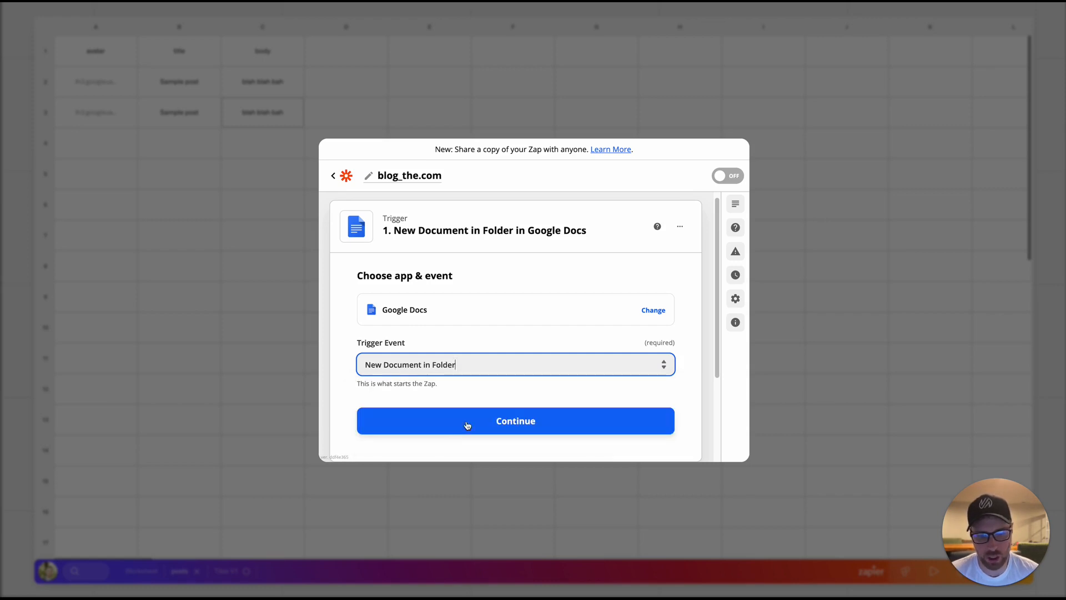
{"action": "left_click", "coordinate": [492, 425]}
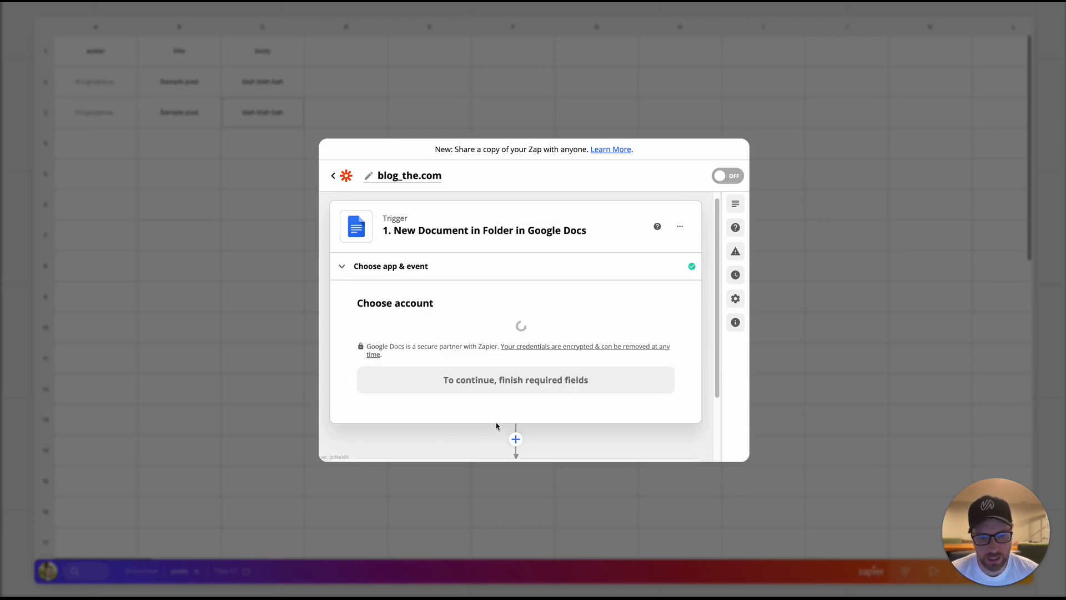
Step: Select the connected Google Docs account for the trigger and continue
{"action": "left_click", "coordinate": [456, 345]}
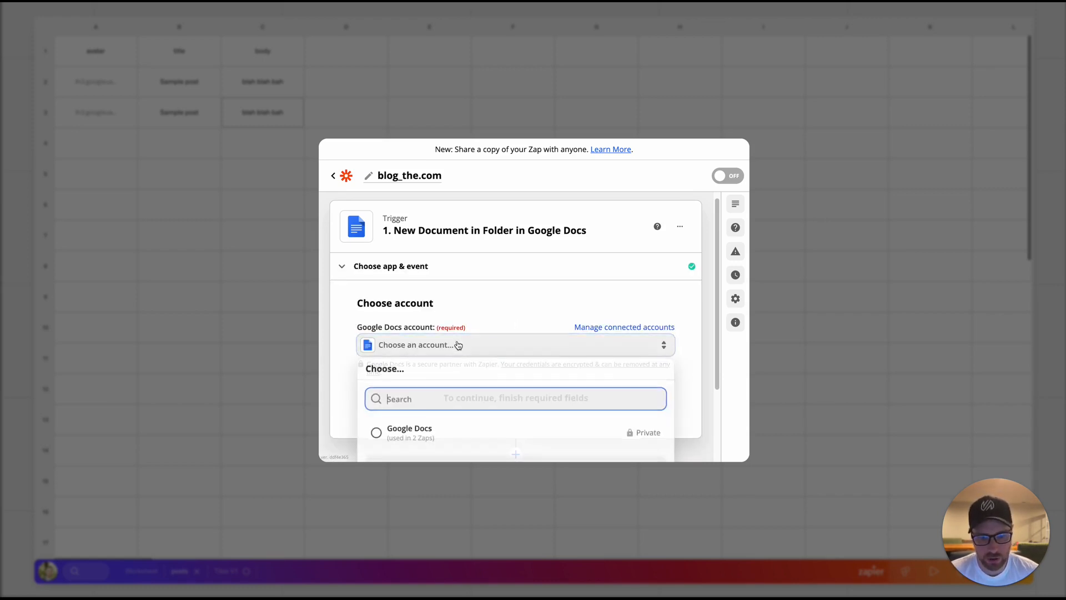
{"action": "left_click", "coordinate": [427, 397]}
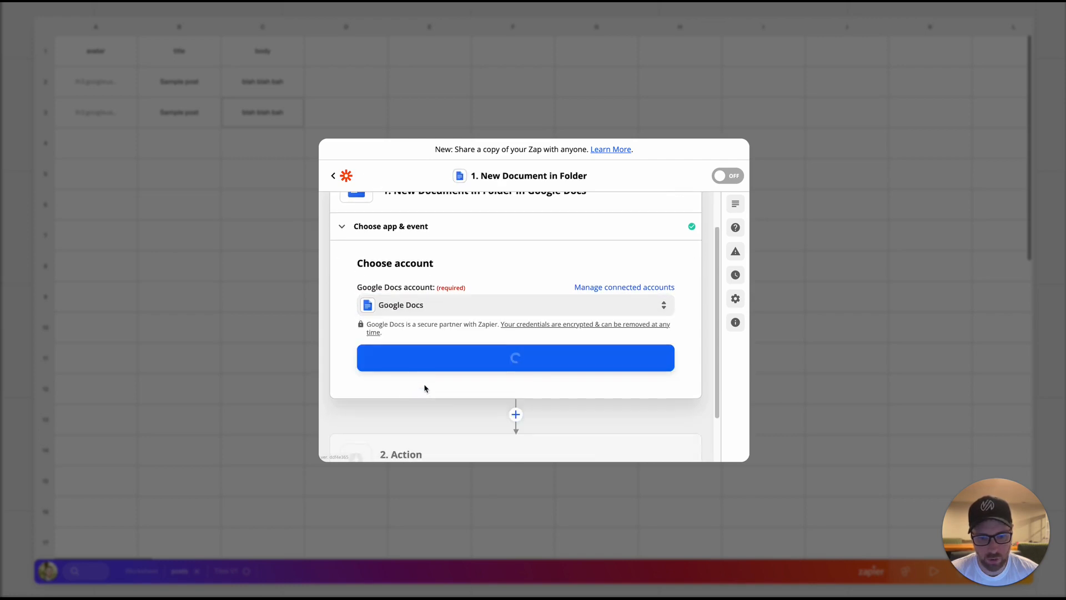
Step: Open the trigger's folder choices and look at the Google Drive folders listed, leaving the selection unset
{"action": "left_click", "coordinate": [510, 356]}
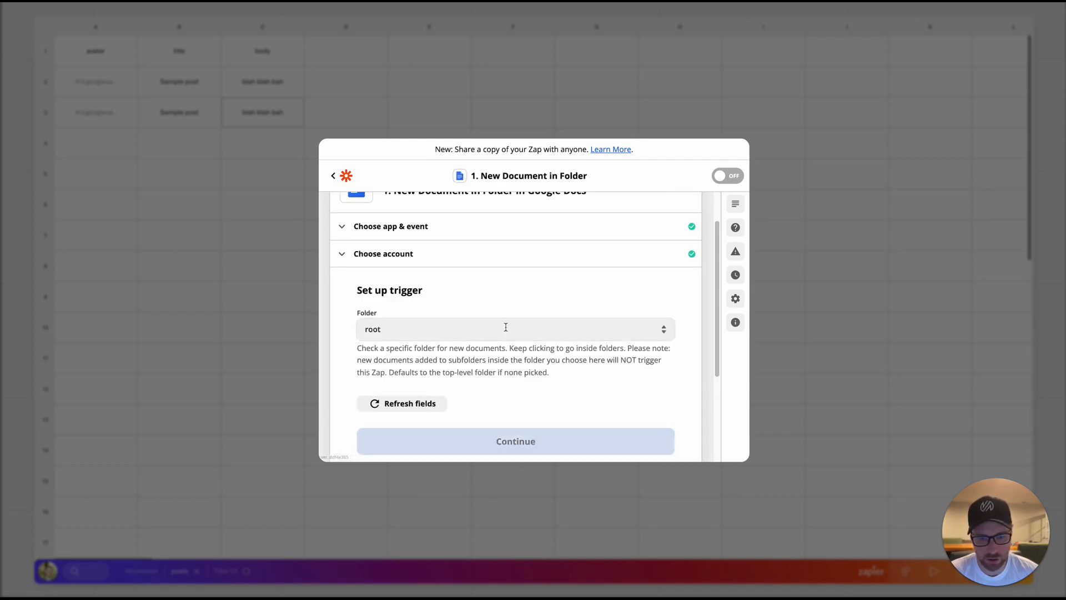
{"action": "left_click", "coordinate": [522, 329]}
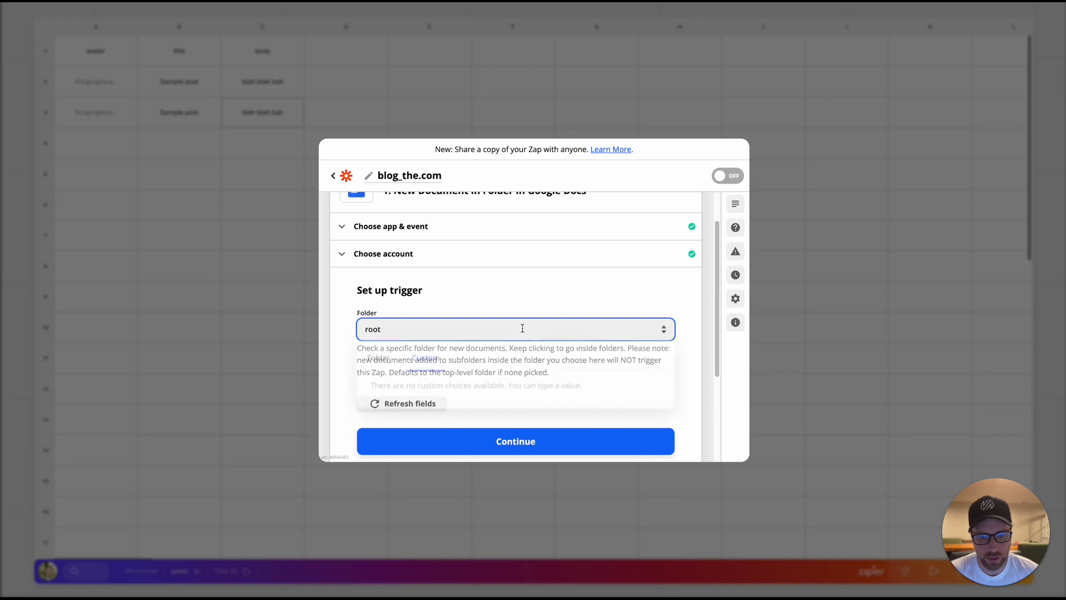
{"action": "left_click", "coordinate": [391, 367]}
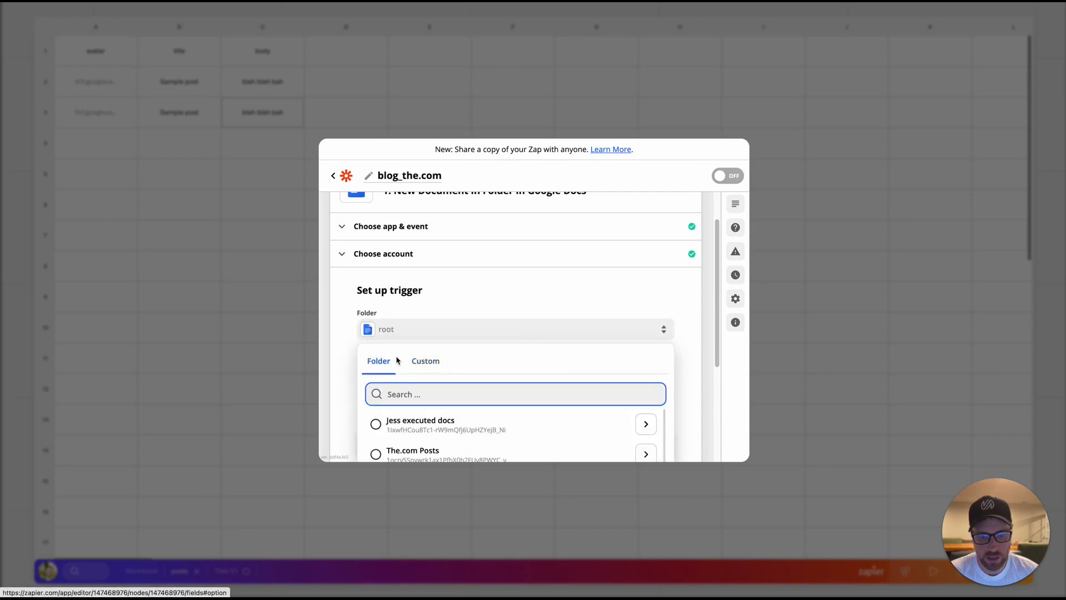
{"action": "left_click", "coordinate": [340, 343]}
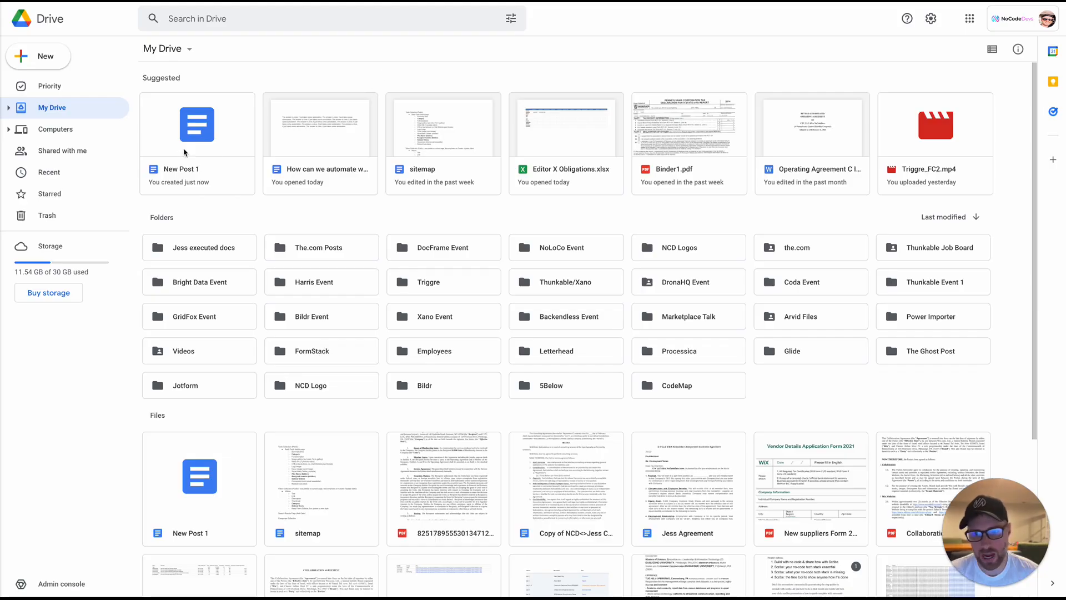
Step: Switch to Google Drive and create a new folder in My Drive named "the.com posts new"
{"action": "left_click", "coordinate": [53, 60]}
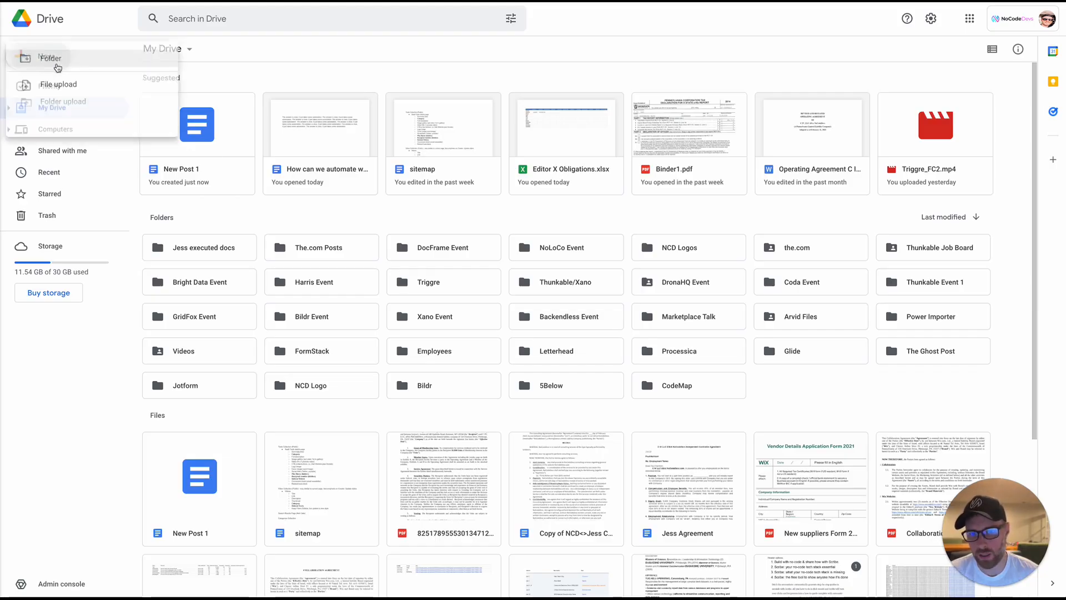
{"action": "left_click", "coordinate": [52, 60]}
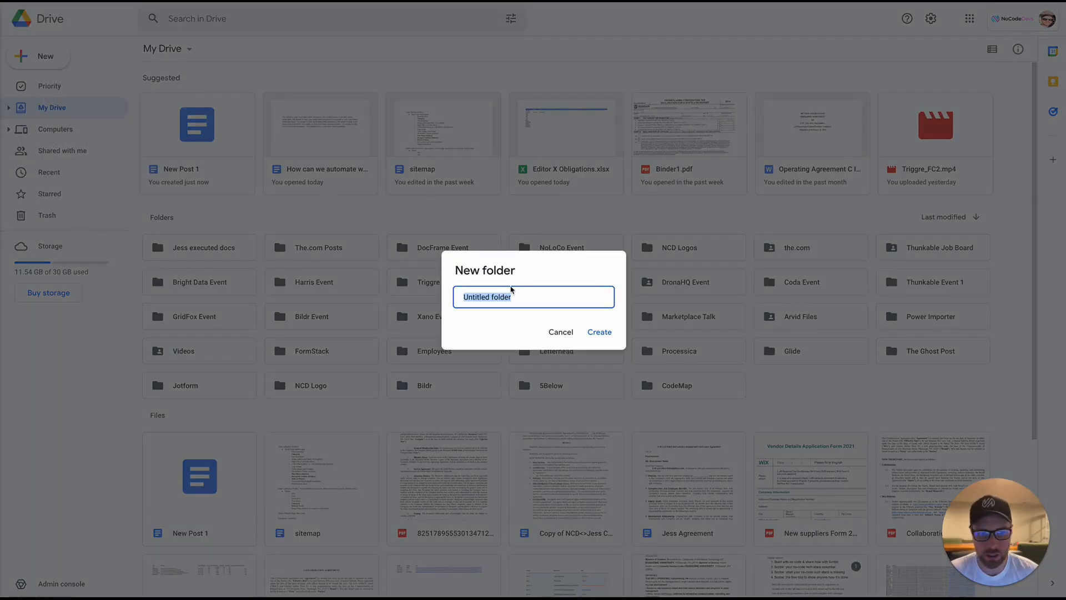
{"action": "type", "text": "the.com posts new"}
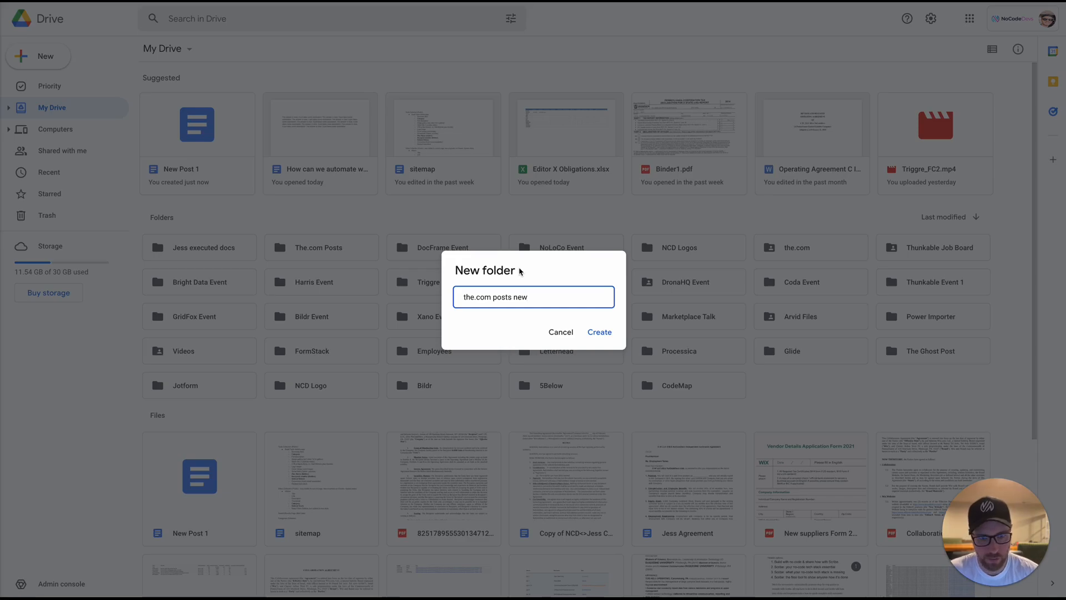
{"action": "left_click", "coordinate": [599, 332]}
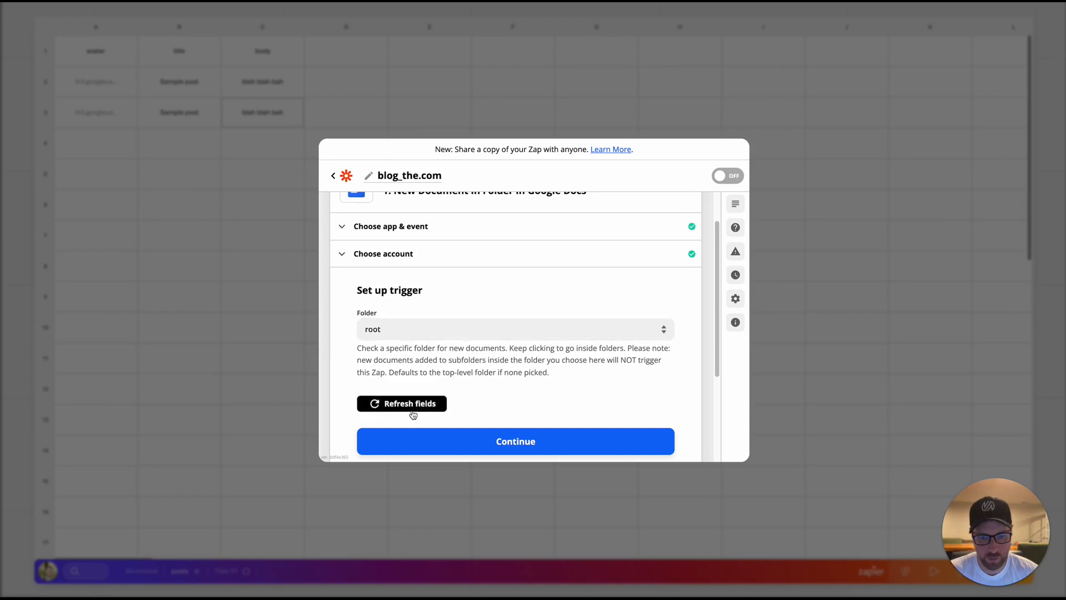
Step: Back in the Zap's trigger setup, search the folders for "the.com posts", load more results, select "the.com posts new", and continue
{"action": "left_click", "coordinate": [412, 411]}
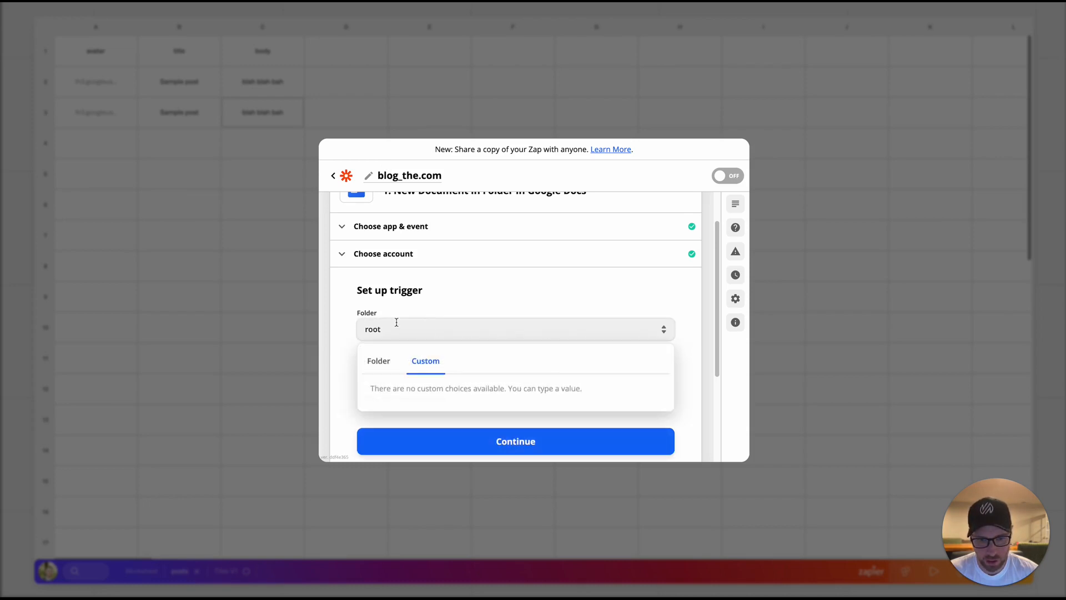
{"action": "left_click", "coordinate": [374, 362]}
{"action": "left_click", "coordinate": [403, 395]}
{"action": "type", "text": "the"}
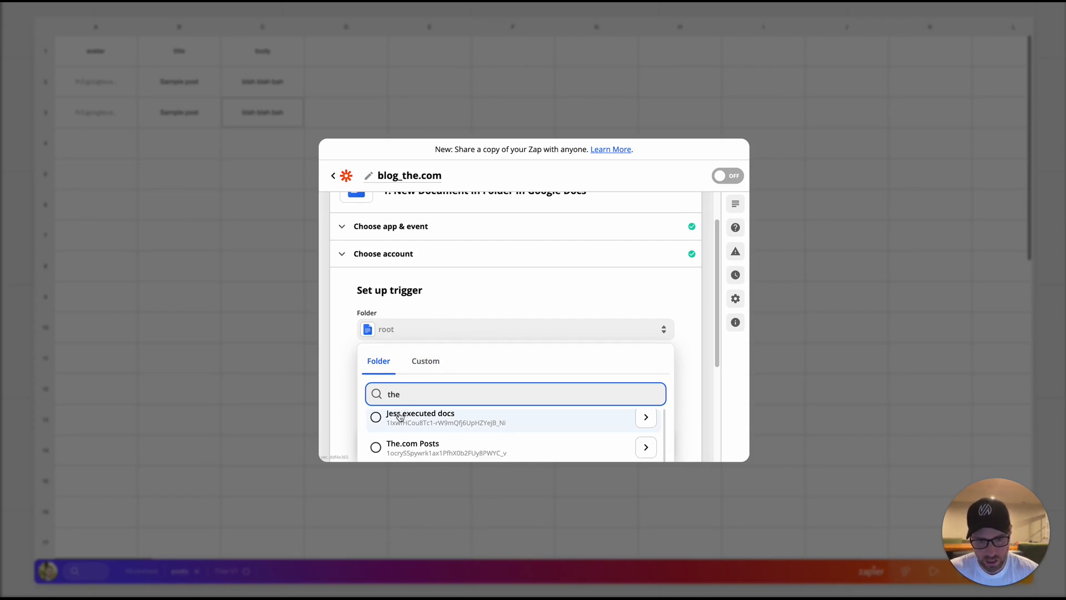
{"action": "scroll", "coordinate": [417, 433], "scroll_direction": "down", "scroll_amount": 3}
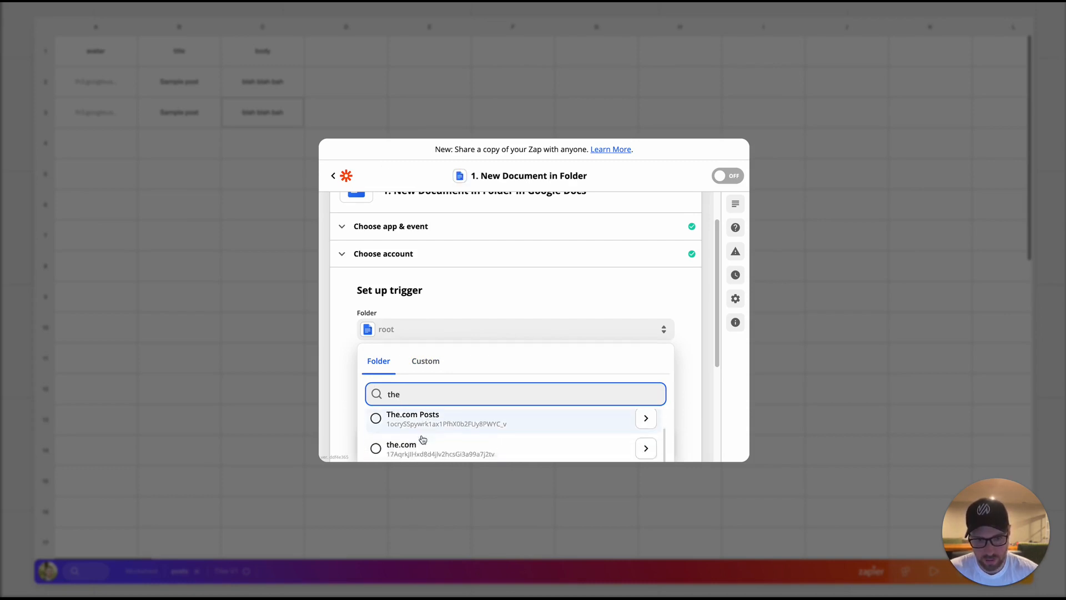
{"action": "scroll", "coordinate": [423, 438], "scroll_direction": "down", "scroll_amount": 3}
{"action": "type", "text": "he.com pists"}
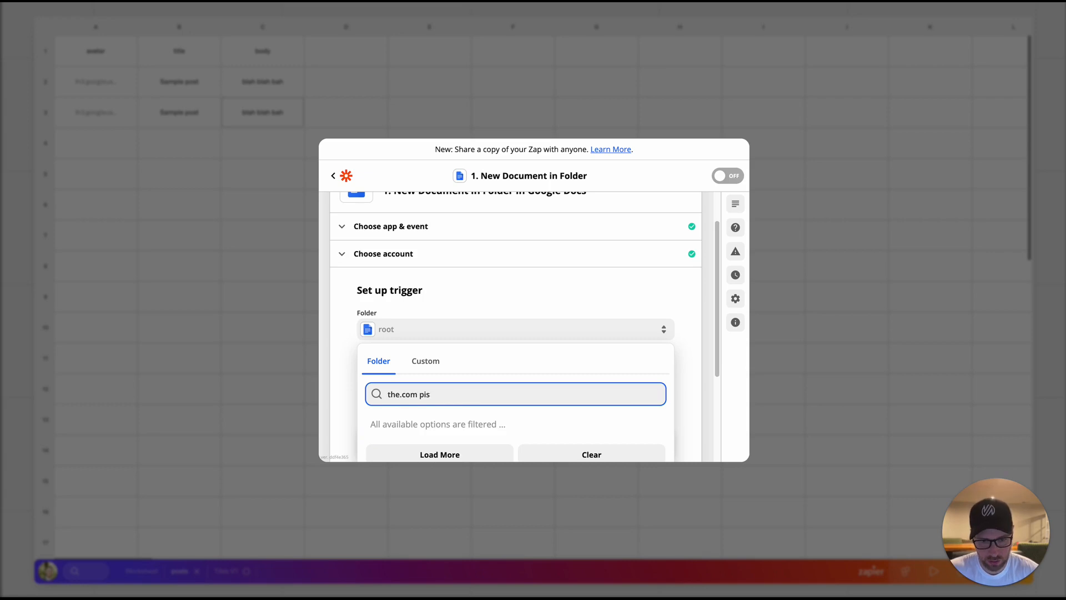
{"action": "key", "text": "BackSpace"}
{"action": "key", "text": "BackSpace"}
{"action": "scroll", "coordinate": [445, 411], "scroll_direction": "down", "scroll_amount": 1}
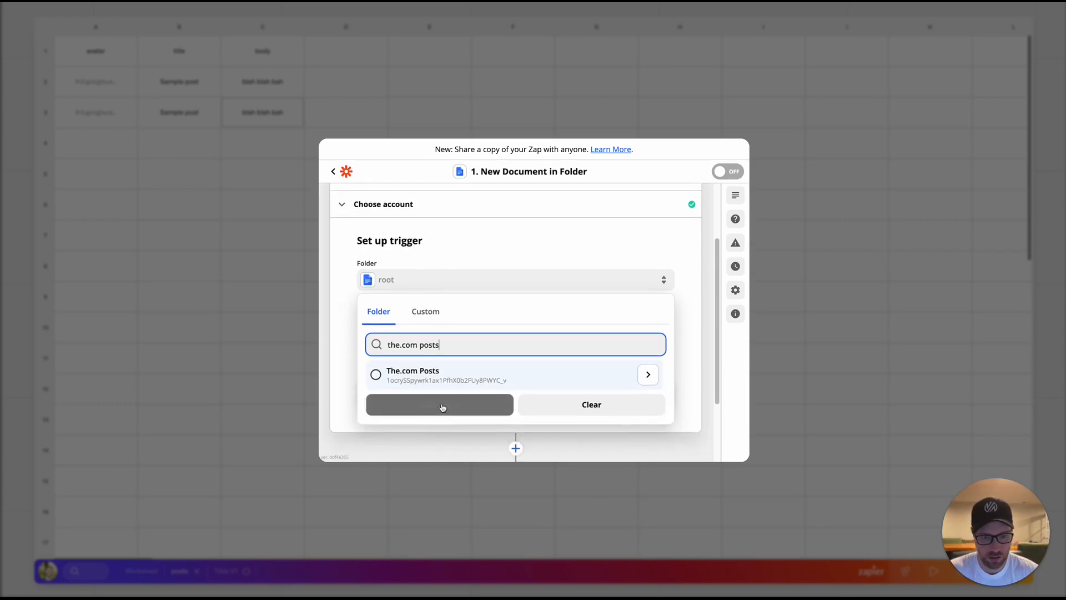
{"action": "left_click", "coordinate": [469, 407]}
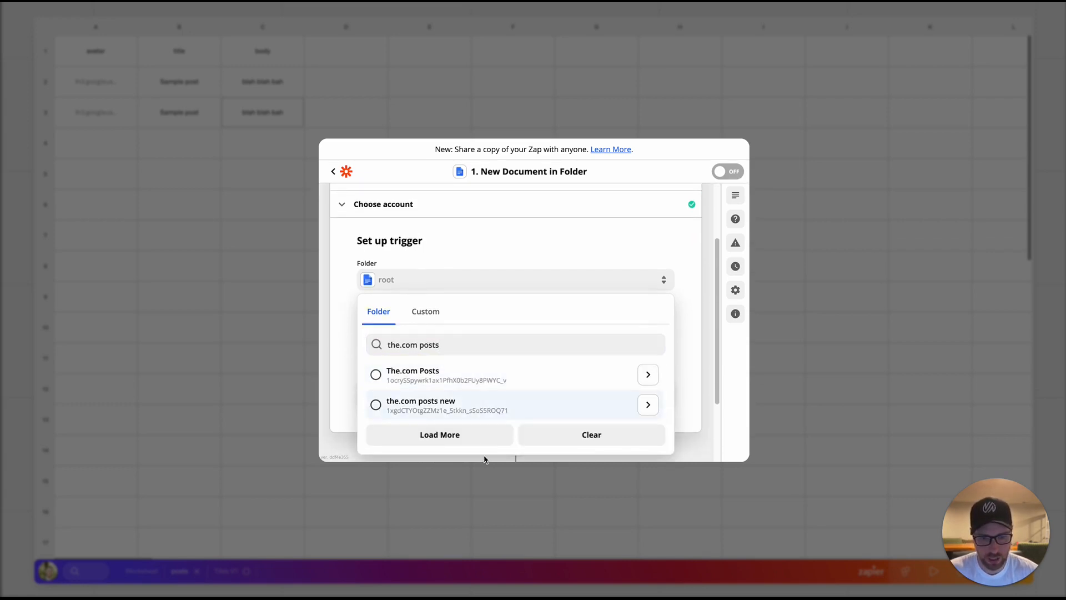
{"action": "left_click", "coordinate": [444, 412]}
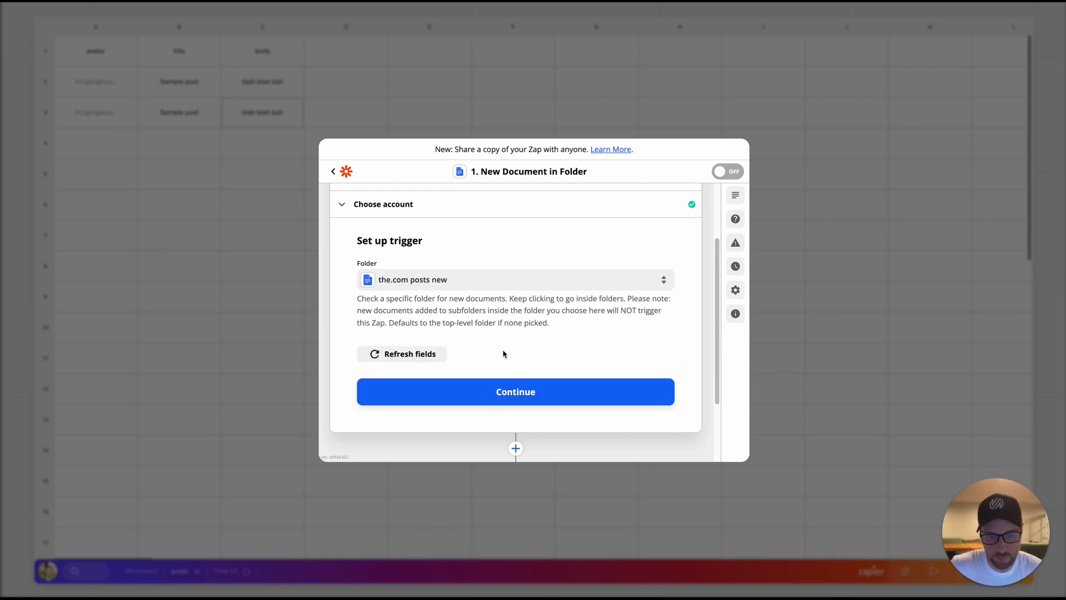
{"action": "left_click", "coordinate": [514, 389]}
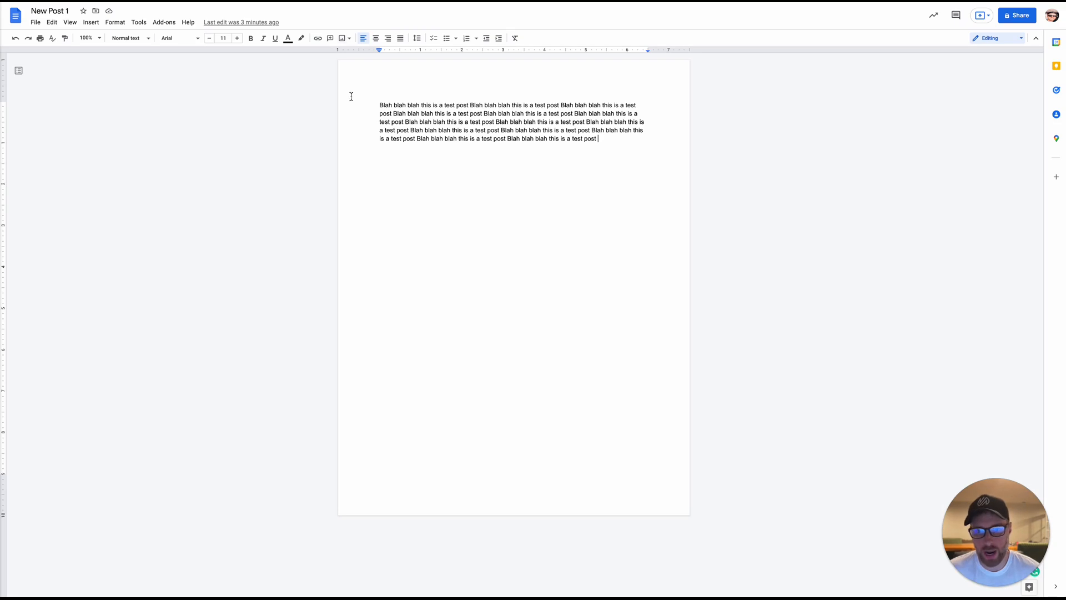
Step: Switch to the New Post 1 document in Google Docs and move it into the "the.com posts new" folder
{"action": "left_click", "coordinate": [35, 23]}
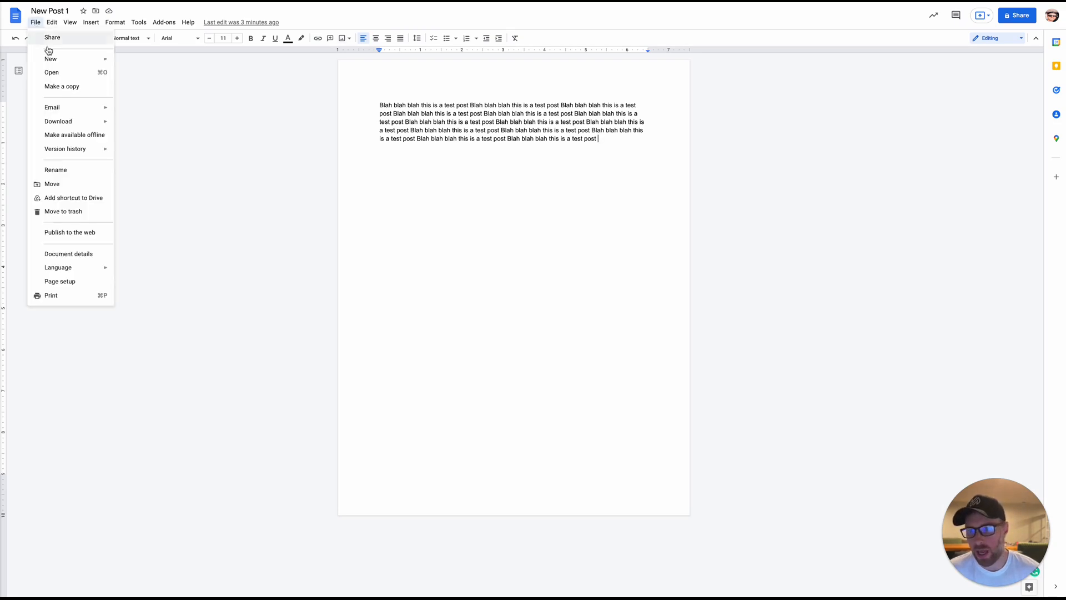
{"action": "left_click", "coordinate": [186, 97]}
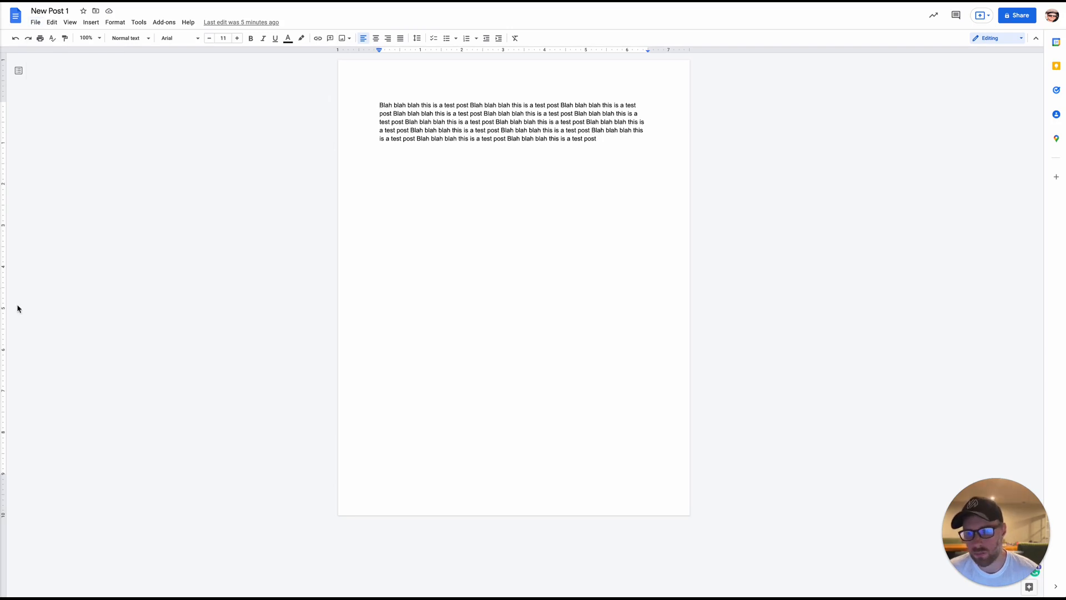
{"action": "left_click", "coordinate": [36, 24]}
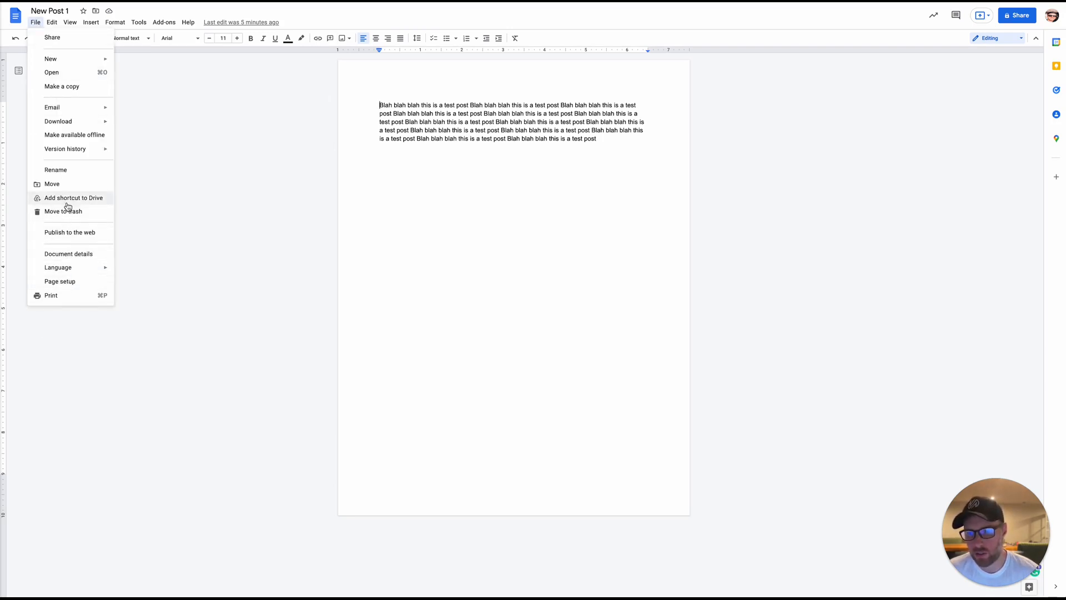
{"action": "left_click", "coordinate": [66, 186]}
{"action": "scroll", "coordinate": [167, 78], "scroll_direction": "down", "scroll_amount": 8}
{"action": "scroll", "coordinate": [166, 82], "scroll_direction": "down", "scroll_amount": 4}
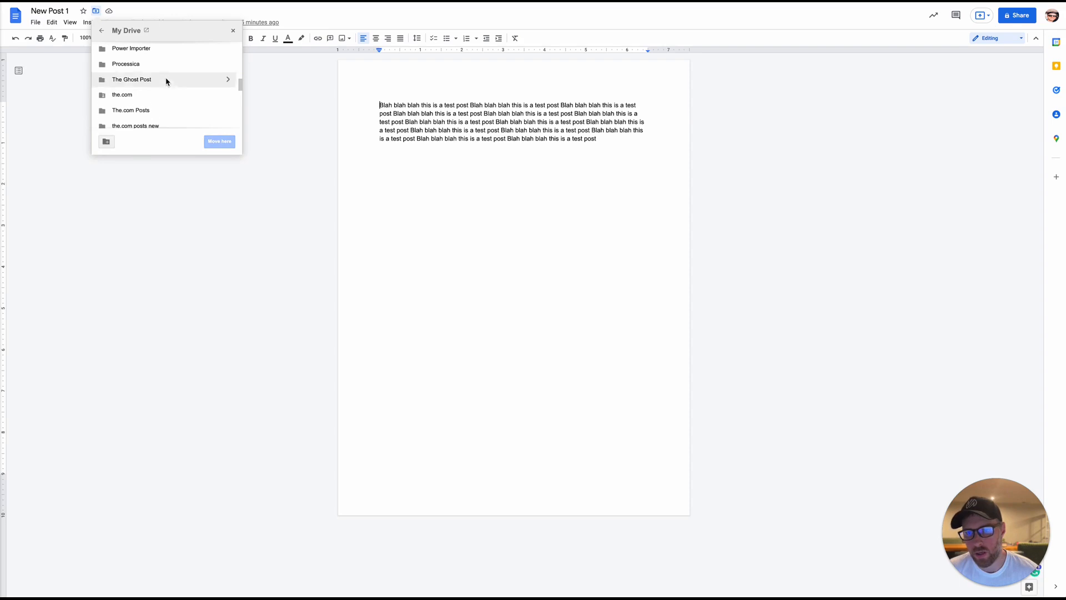
{"action": "scroll", "coordinate": [165, 106], "scroll_direction": "down", "scroll_amount": 1}
{"action": "left_click", "coordinate": [165, 118]}
{"action": "left_click", "coordinate": [225, 143]}
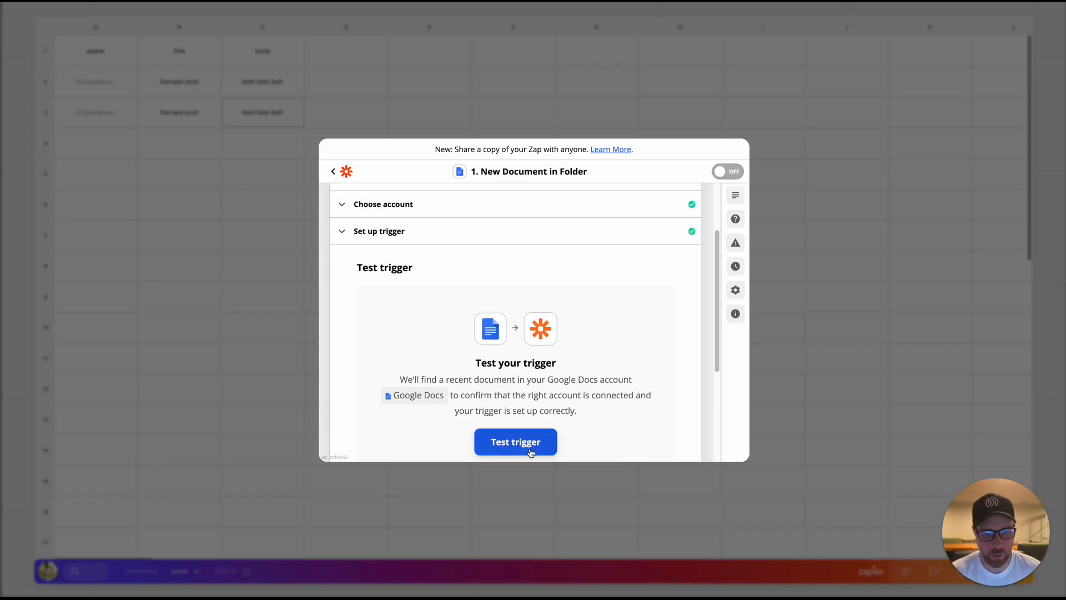
Step: Back in the Zap, test the Google Docs trigger, review the returned document data, and continue
{"action": "left_click", "coordinate": [530, 442]}
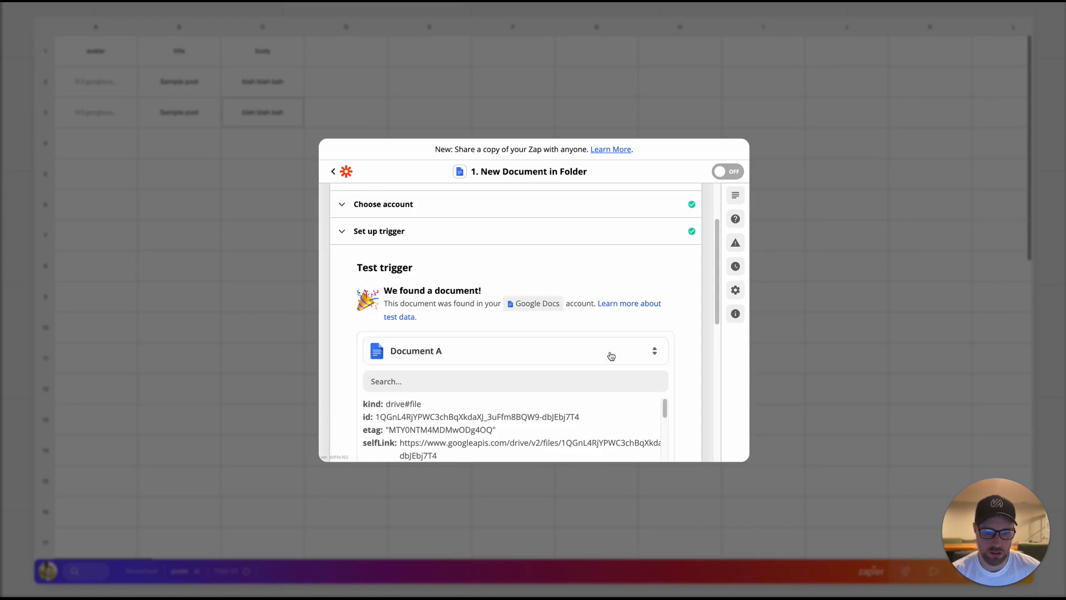
{"action": "scroll", "coordinate": [556, 344], "scroll_direction": "down", "scroll_amount": 1}
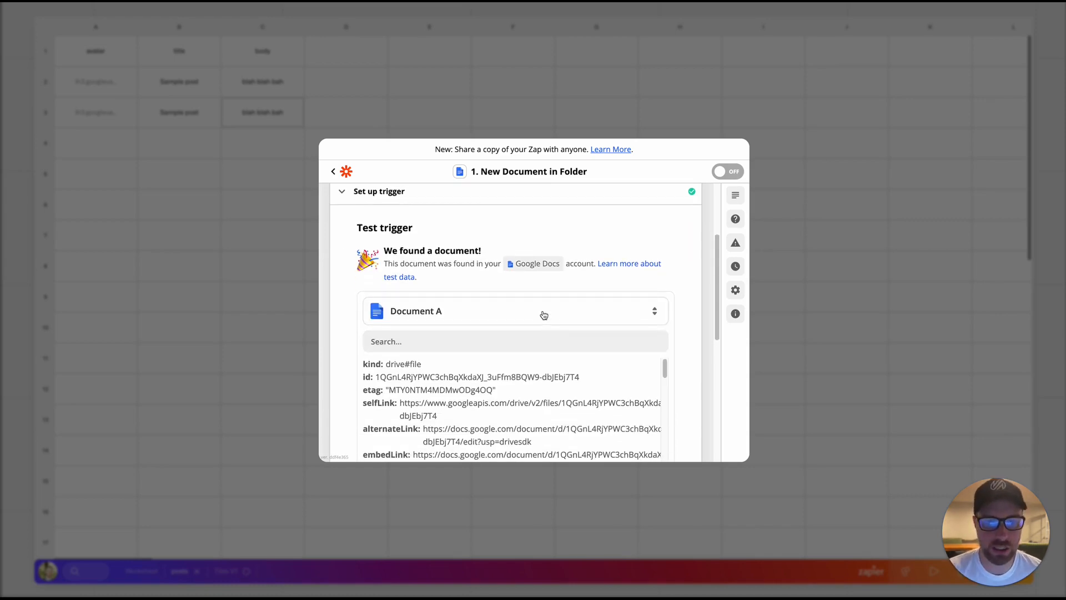
{"action": "scroll", "coordinate": [547, 327], "scroll_direction": "down", "scroll_amount": 5}
{"action": "scroll", "coordinate": [543, 322], "scroll_direction": "up", "scroll_amount": 3}
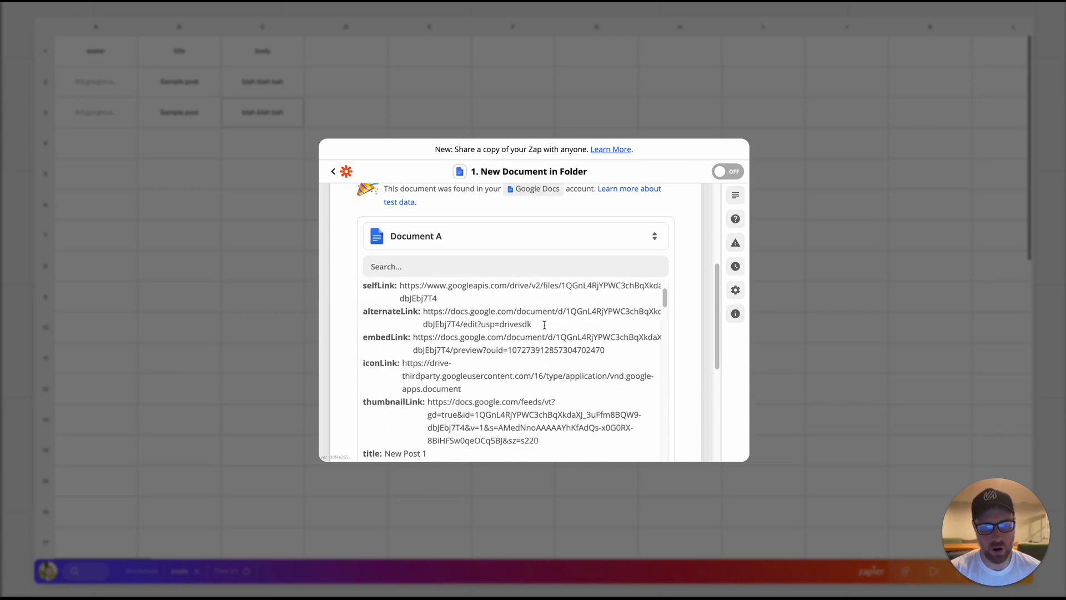
{"action": "scroll", "coordinate": [444, 272], "scroll_direction": "up", "scroll_amount": 4}
{"action": "scroll", "coordinate": [410, 281], "scroll_direction": "down", "scroll_amount": 5}
{"action": "scroll", "coordinate": [396, 287], "scroll_direction": "down", "scroll_amount": 10}
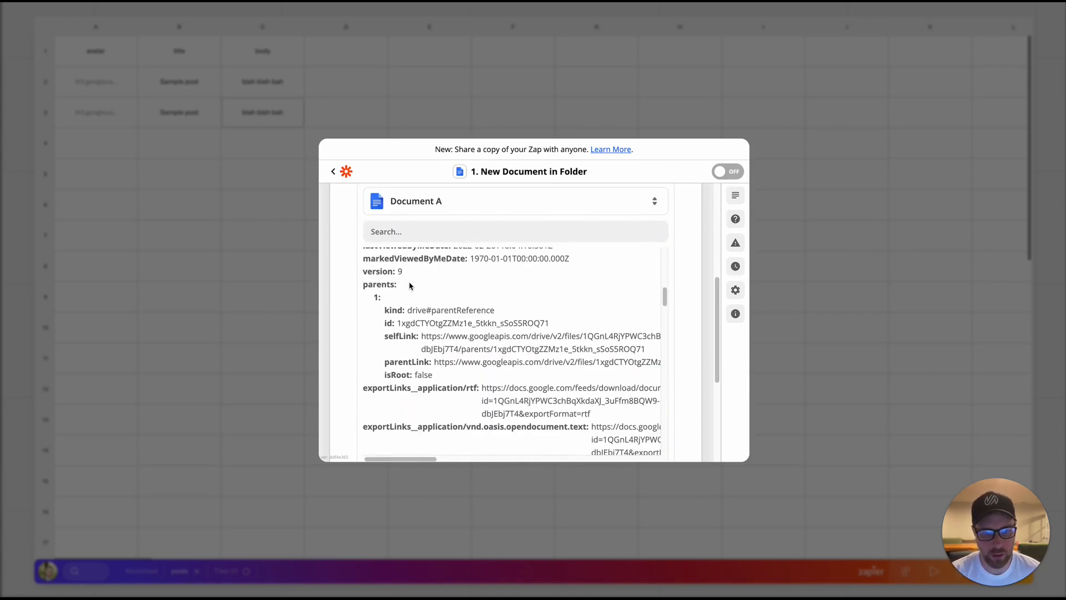
{"action": "scroll", "coordinate": [703, 306], "scroll_direction": "down", "scroll_amount": 3}
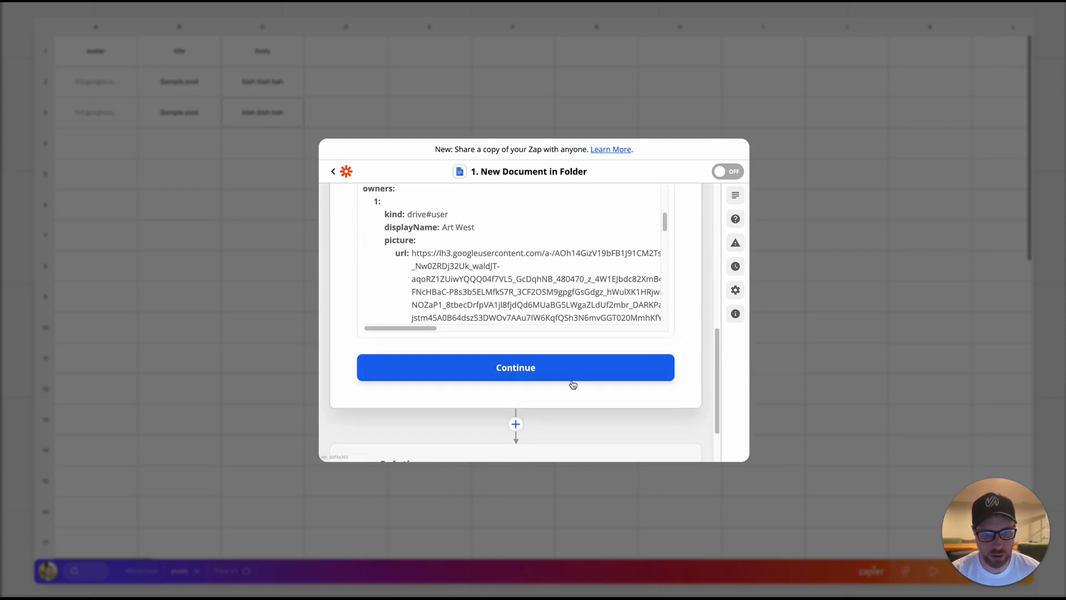
{"action": "left_click", "coordinate": [524, 370]}
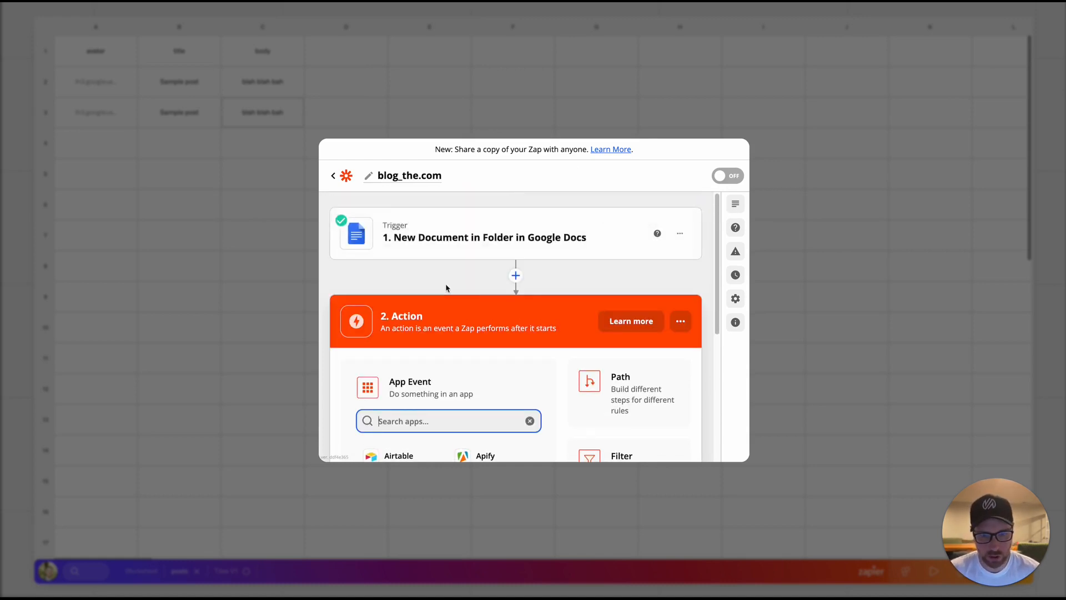
Step: Find the.com among the action apps, choose The.com with the Send to AppSheet event, and continue
{"action": "type", "text": "the.com"}
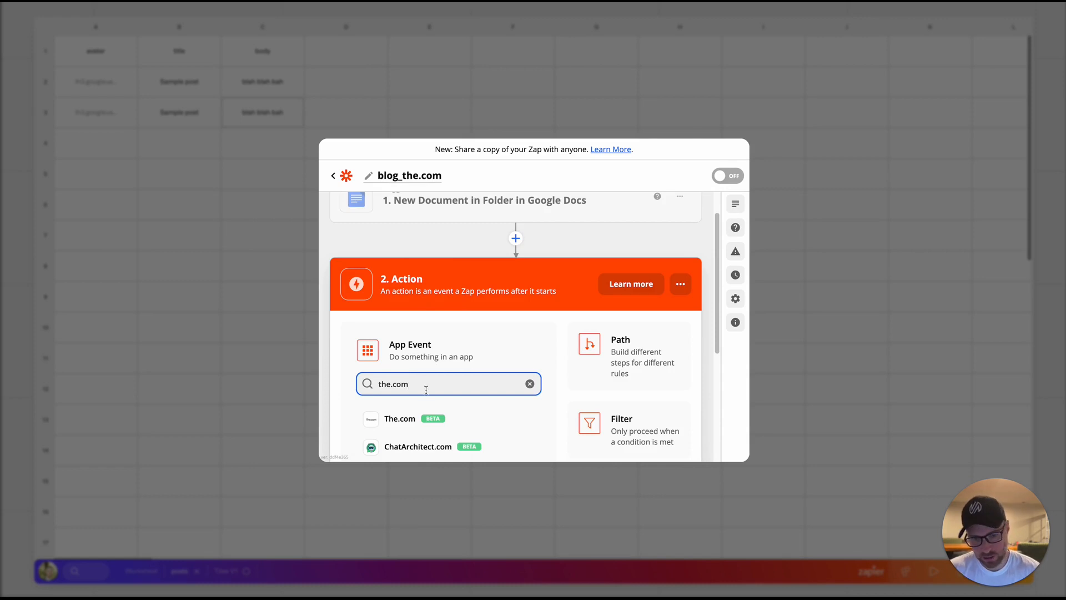
{"action": "left_click", "coordinate": [408, 419]}
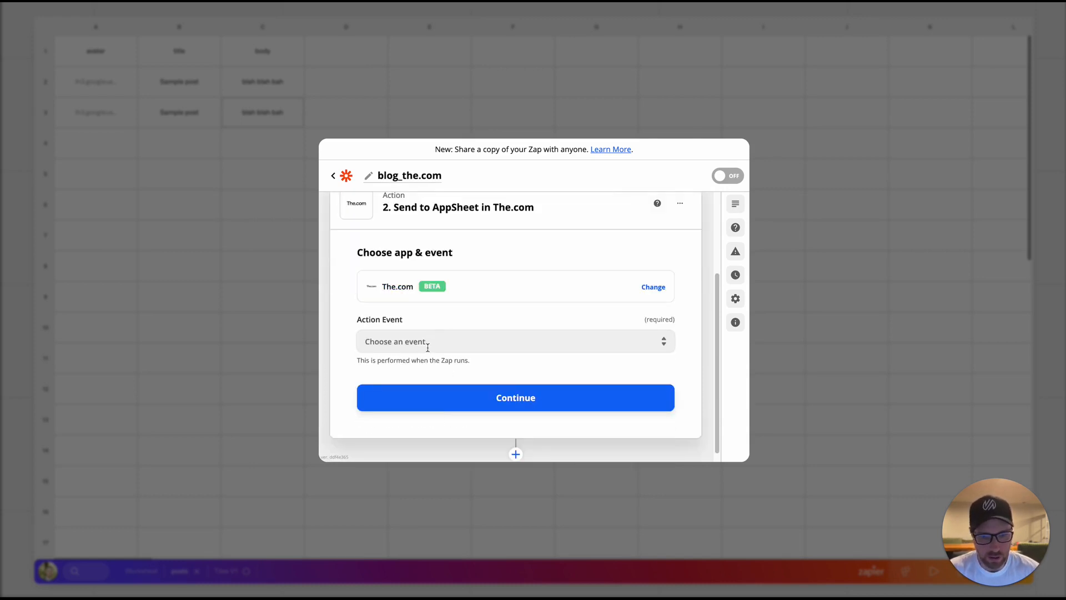
{"action": "left_click", "coordinate": [432, 340]}
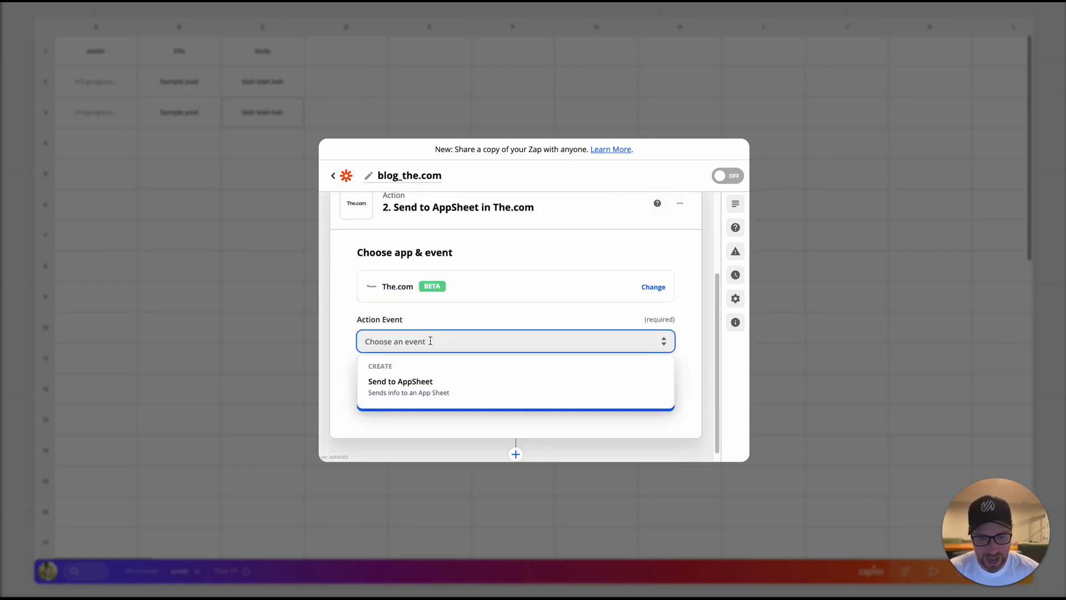
{"action": "left_click", "coordinate": [428, 388]}
{"action": "left_click", "coordinate": [496, 395]}
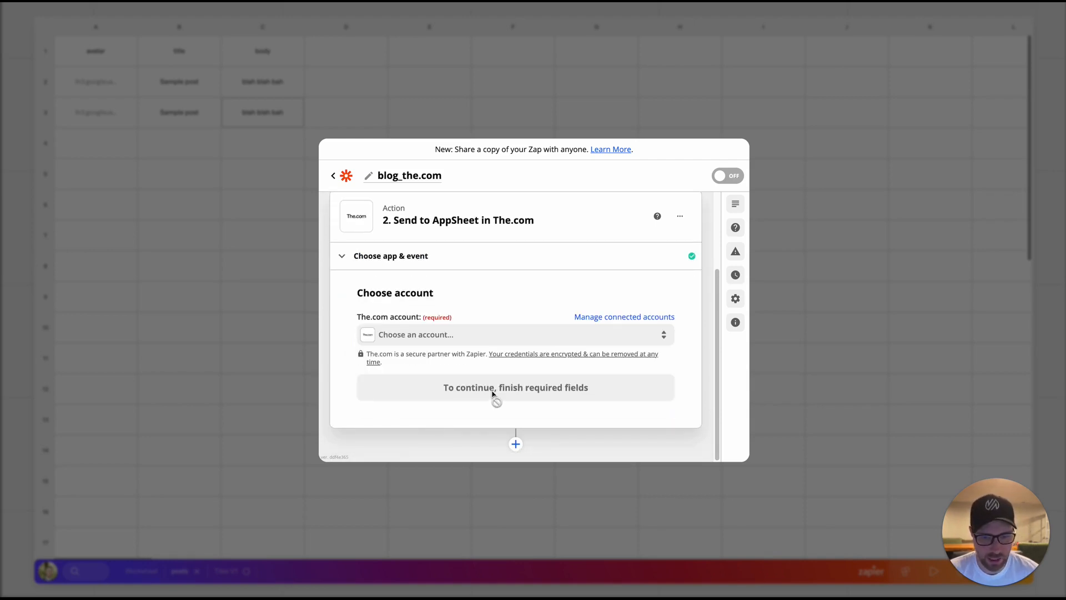
Step: Select the connected NoCodeDevs account for the The.com action and continue
{"action": "left_click", "coordinate": [455, 345]}
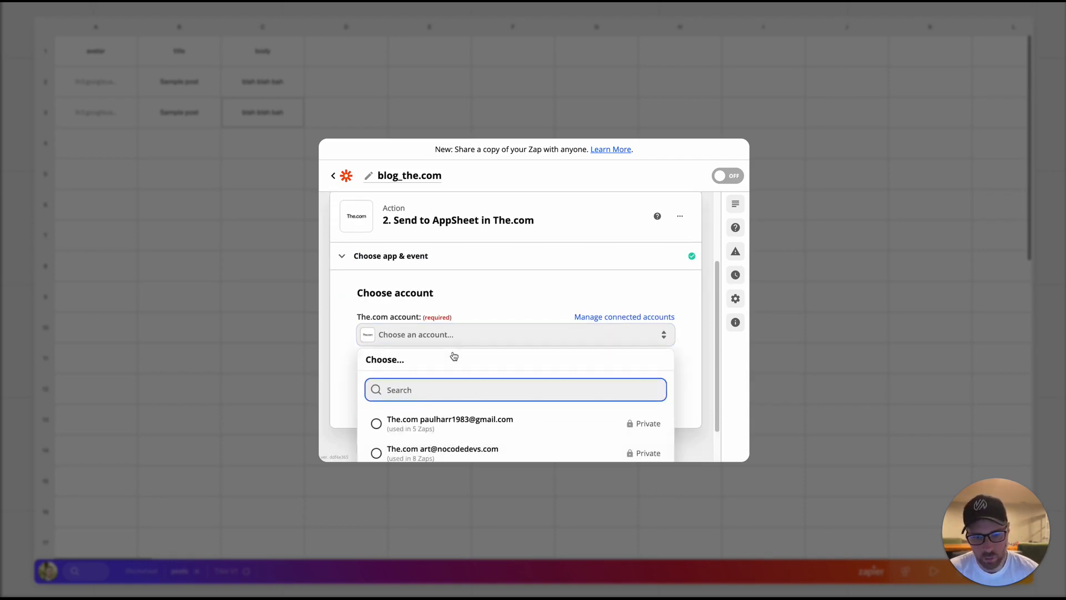
{"action": "left_click", "coordinate": [438, 451]}
{"action": "left_click", "coordinate": [504, 383]}
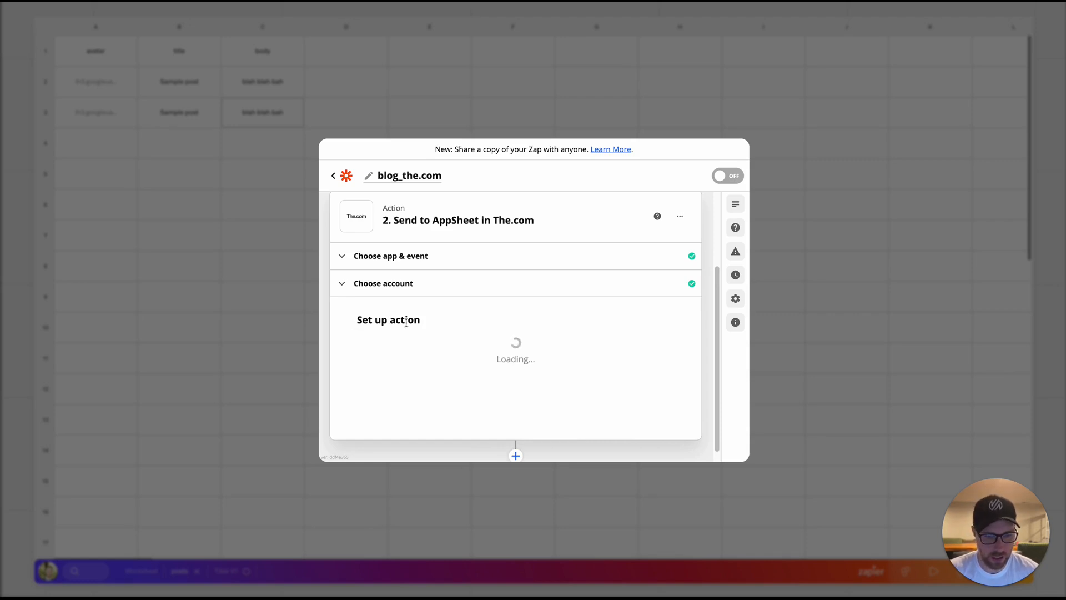
Step: Set the operation type of the Send to AppSheet action to Create
{"action": "scroll", "coordinate": [445, 329], "scroll_direction": "down", "scroll_amount": 1}
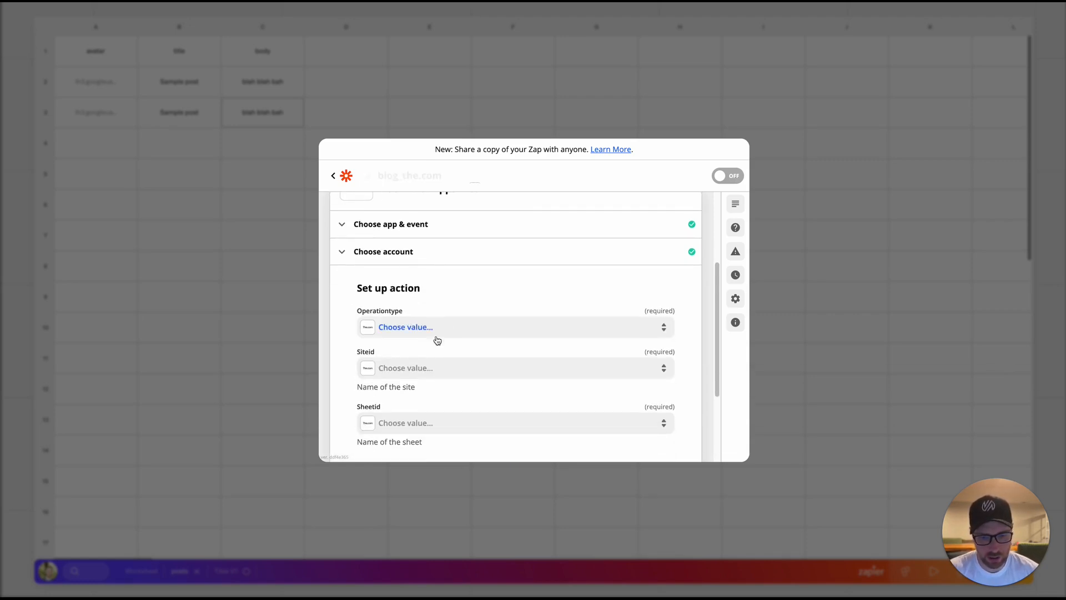
{"action": "left_click", "coordinate": [427, 330]}
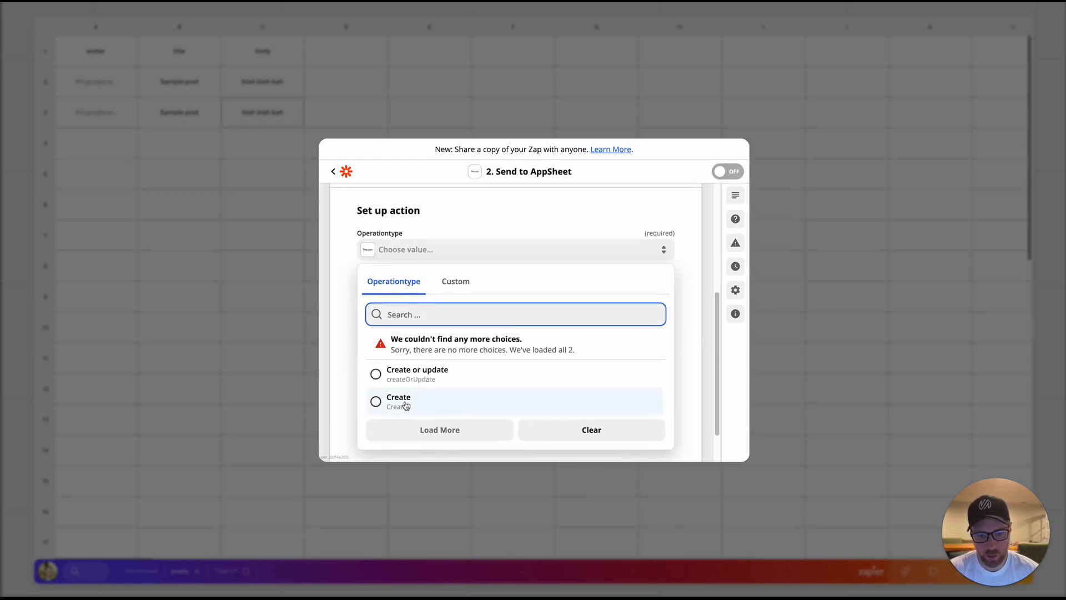
{"action": "left_click", "coordinate": [406, 403]}
Step: Find and choose googledocs1 as the action's site, and choose posts as its sheet
{"action": "left_click", "coordinate": [417, 291]}
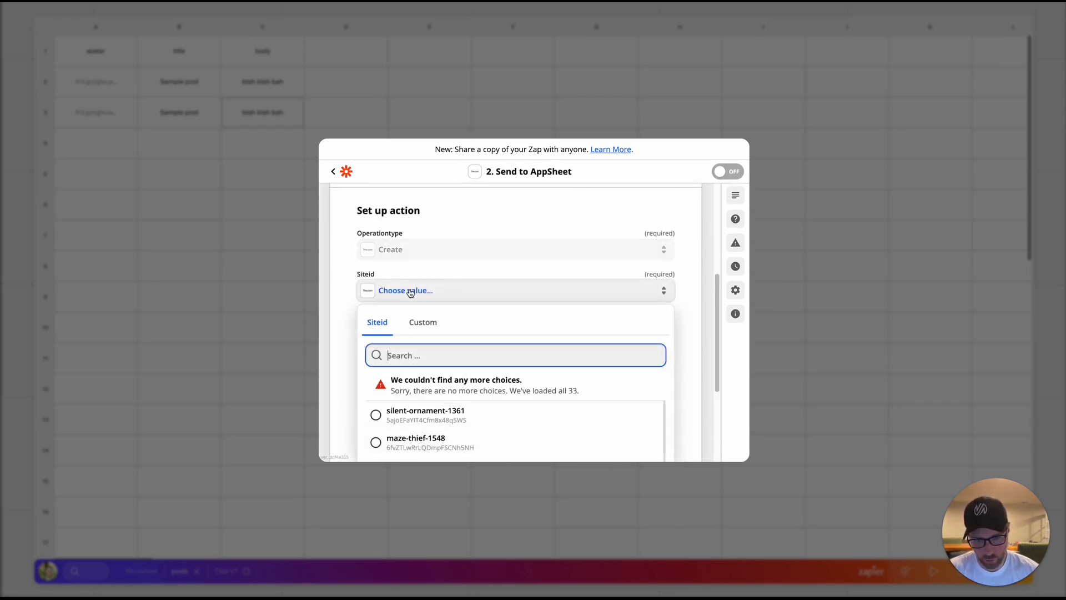
{"action": "type", "text": "googl"}
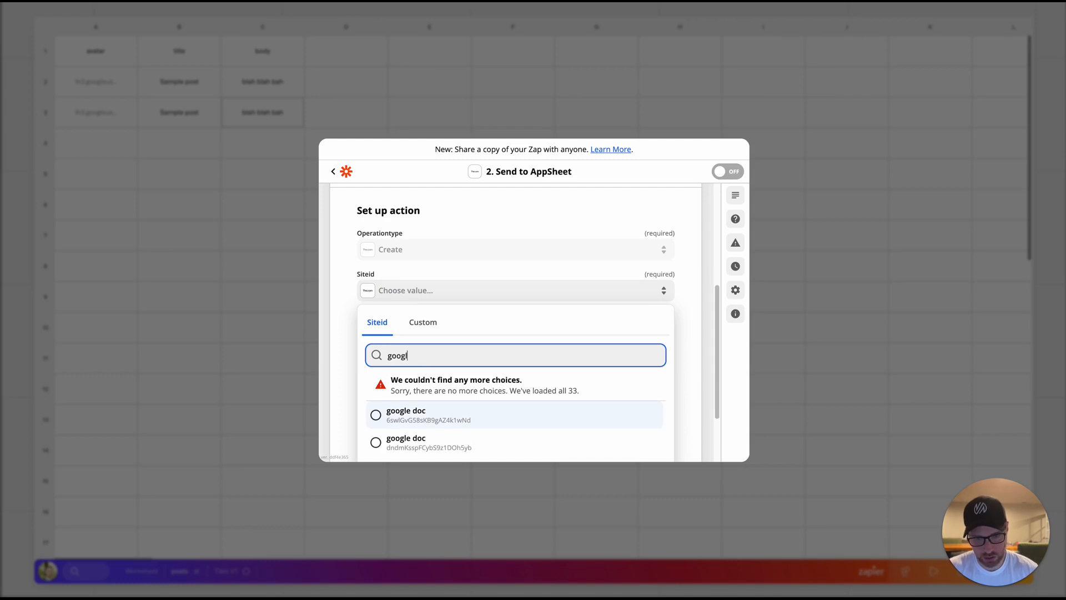
{"action": "scroll", "coordinate": [440, 398], "scroll_direction": "down", "scroll_amount": 3}
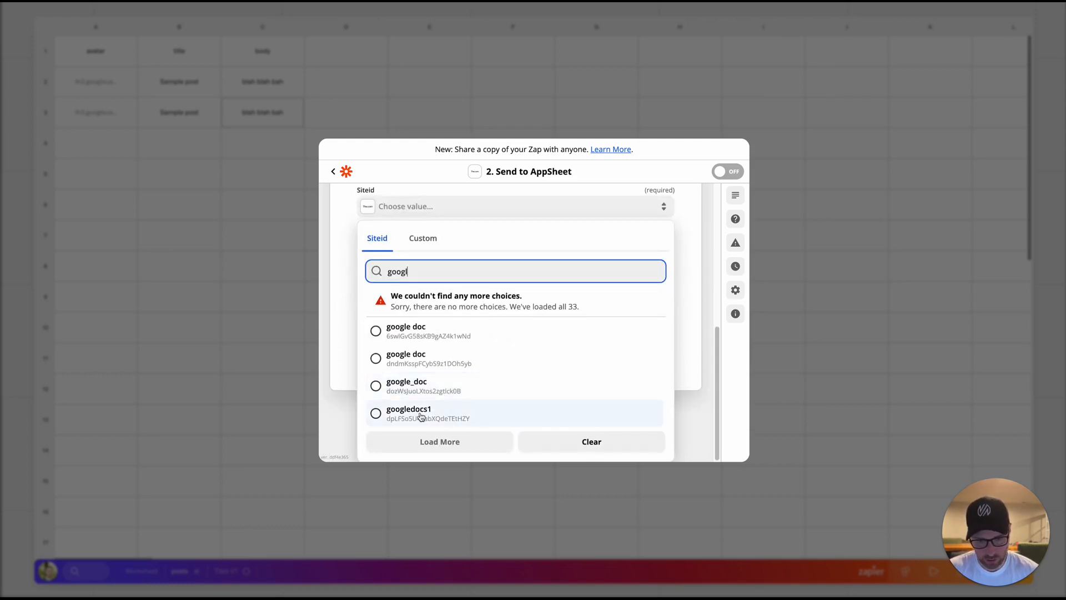
{"action": "left_click", "coordinate": [419, 415]}
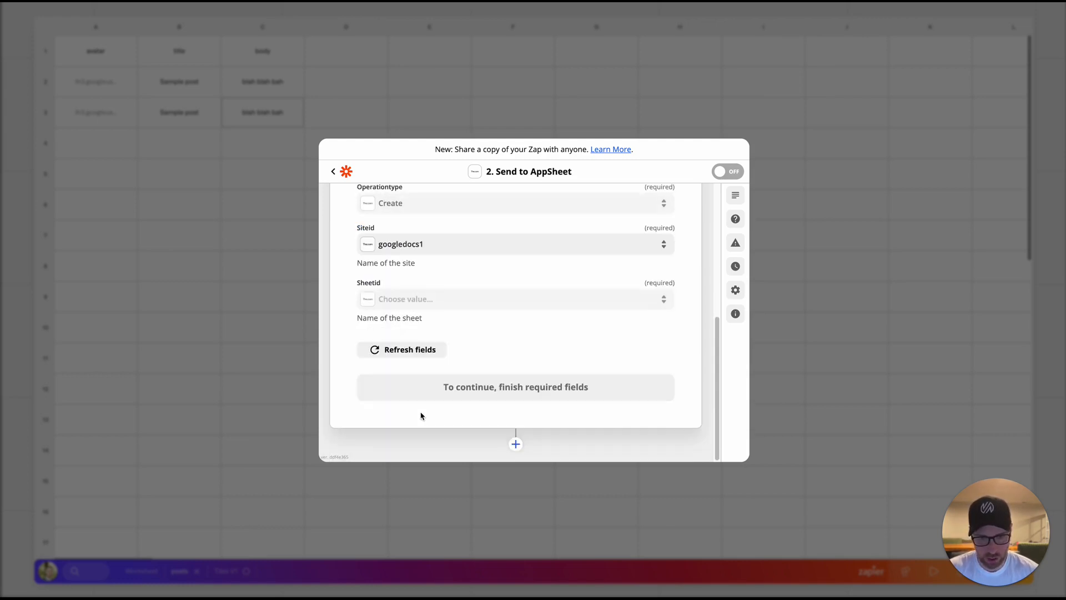
{"action": "left_click", "coordinate": [423, 301]}
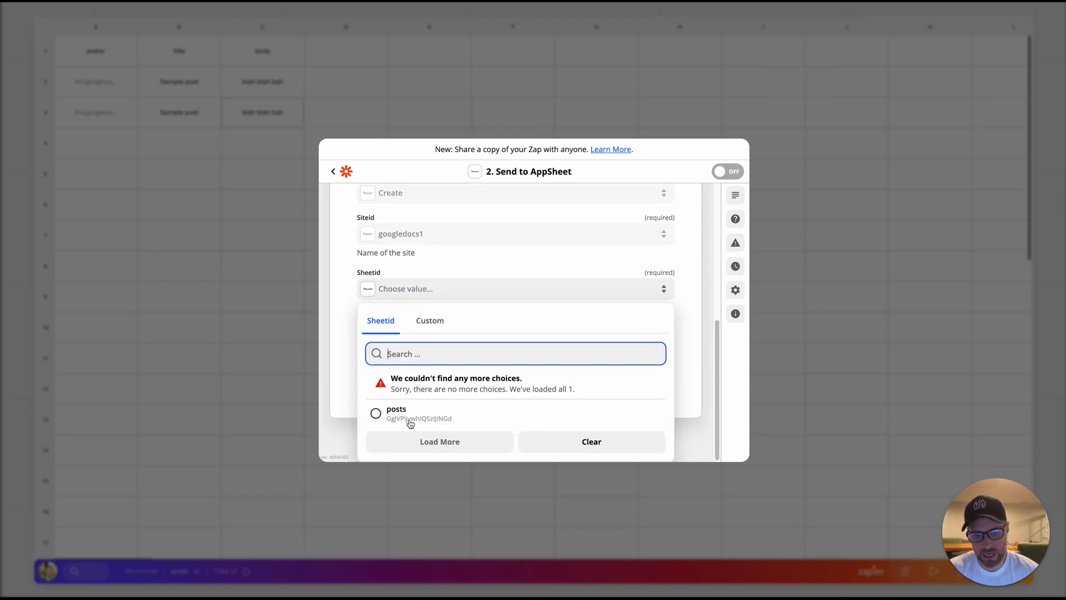
{"action": "left_click", "coordinate": [398, 413]}
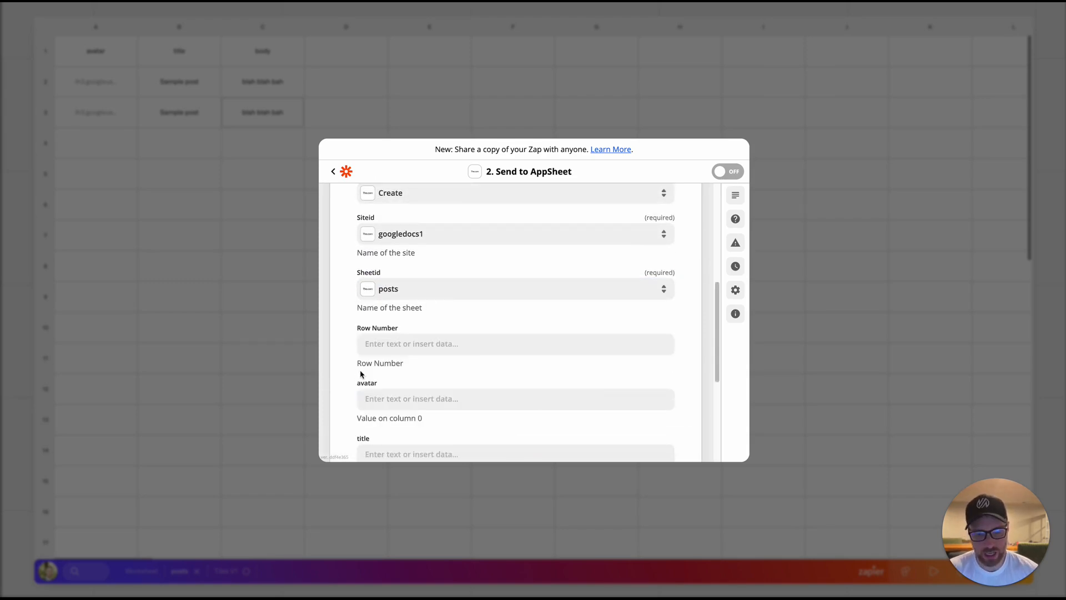
Step: Map the avatar column to the Owners Picture URL from the full list of Google Docs trigger data
{"action": "scroll", "coordinate": [393, 338], "scroll_direction": "down", "scroll_amount": 3}
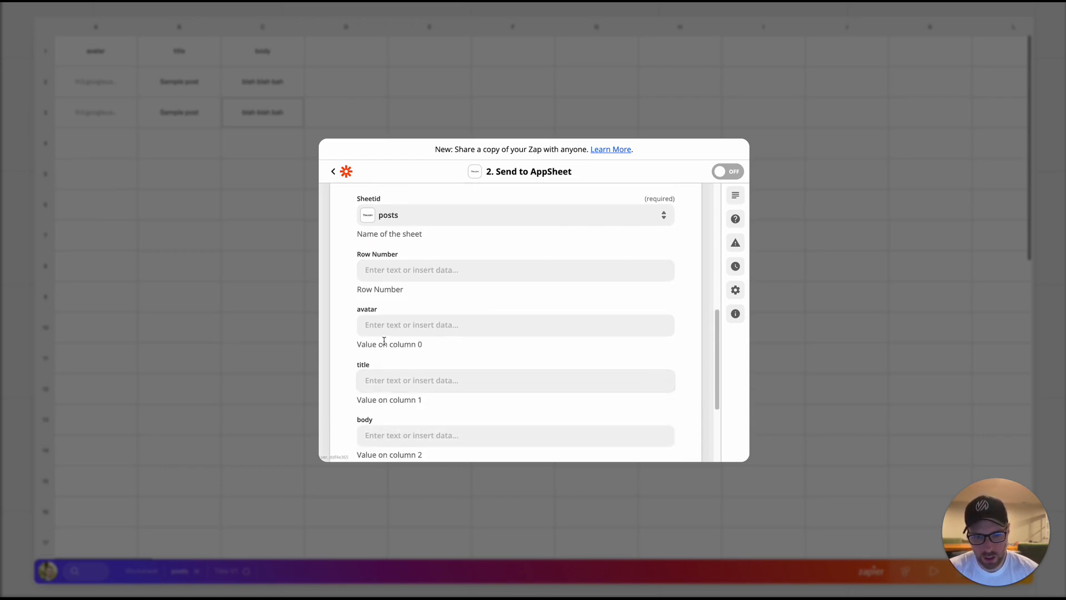
{"action": "scroll", "coordinate": [384, 344], "scroll_direction": "down", "scroll_amount": 1}
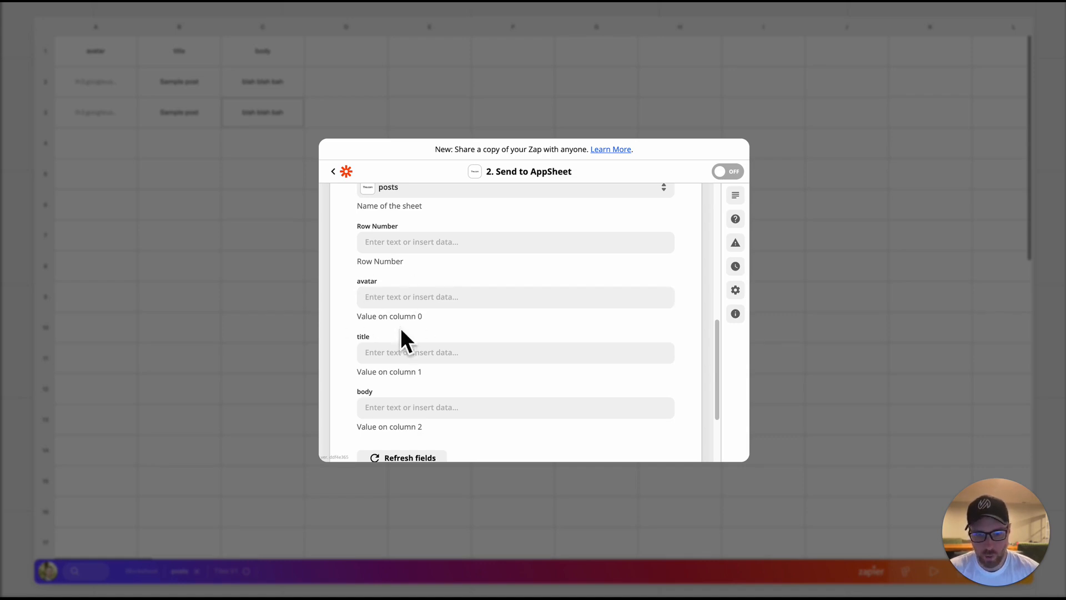
{"action": "left_click", "coordinate": [383, 297]}
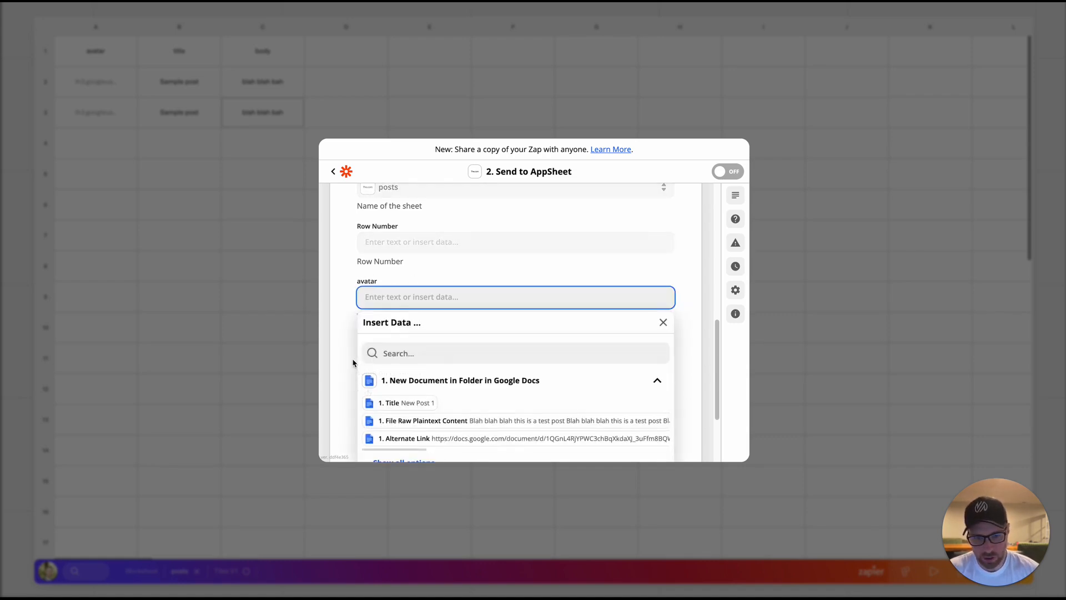
{"action": "scroll", "coordinate": [402, 456], "scroll_direction": "down", "scroll_amount": 2}
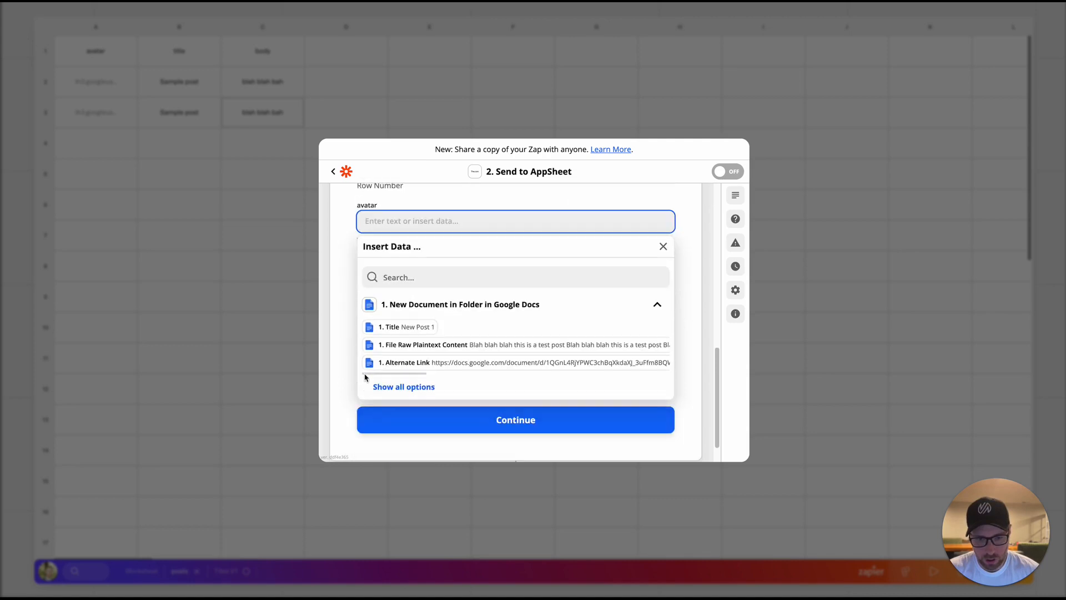
{"action": "left_click", "coordinate": [404, 378]}
{"action": "scroll", "coordinate": [439, 367], "scroll_direction": "down", "scroll_amount": 1}
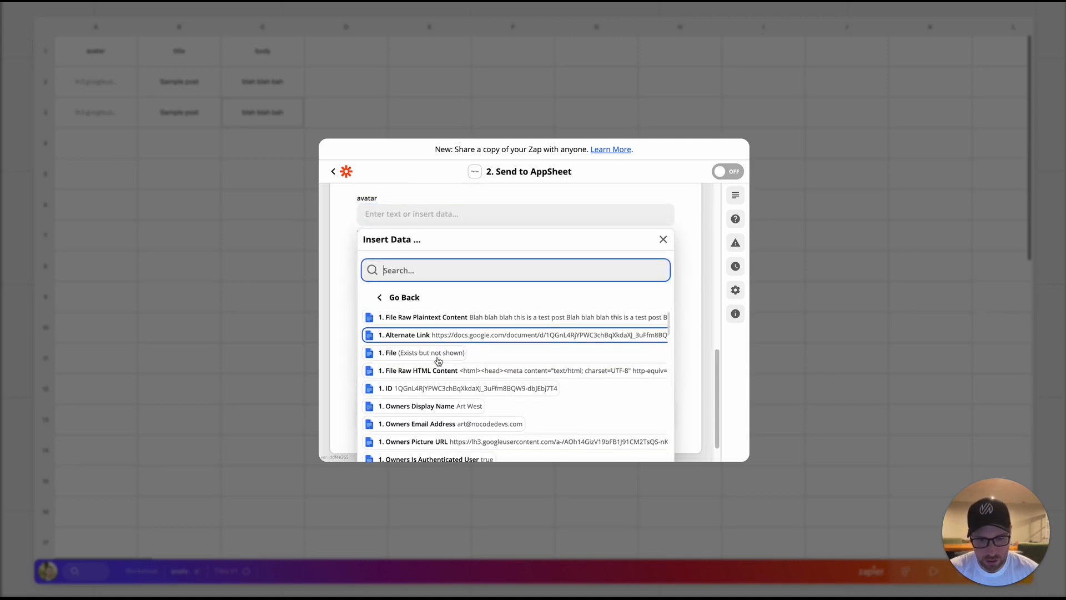
{"action": "left_click", "coordinate": [417, 442]}
{"action": "left_click", "coordinate": [349, 290]}
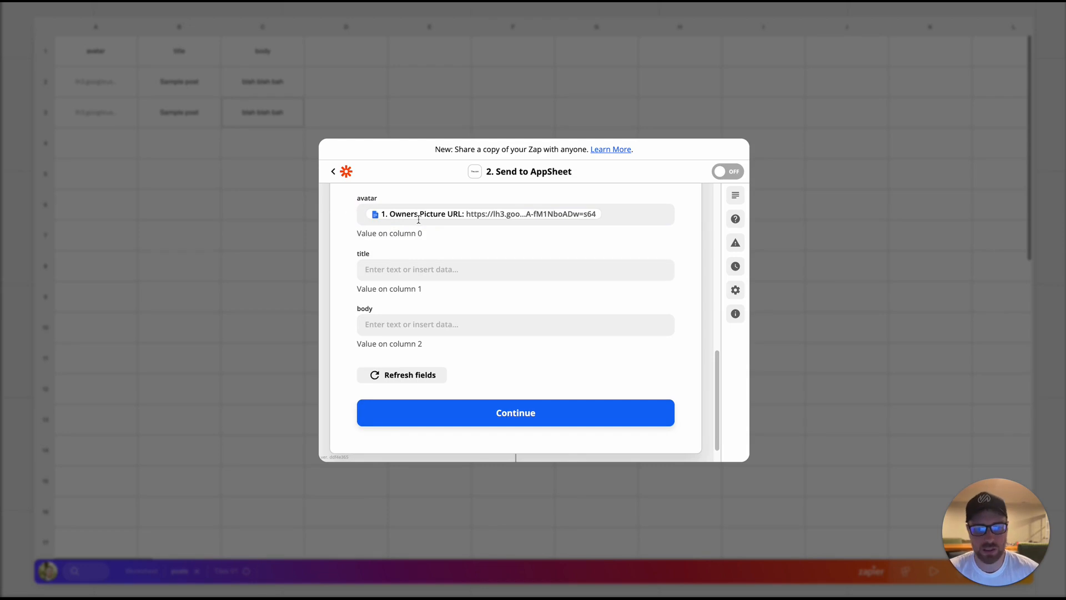
Step: Map the title column to the document's Title and the body column to its File Raw Plaintext Content
{"action": "left_click", "coordinate": [388, 275]}
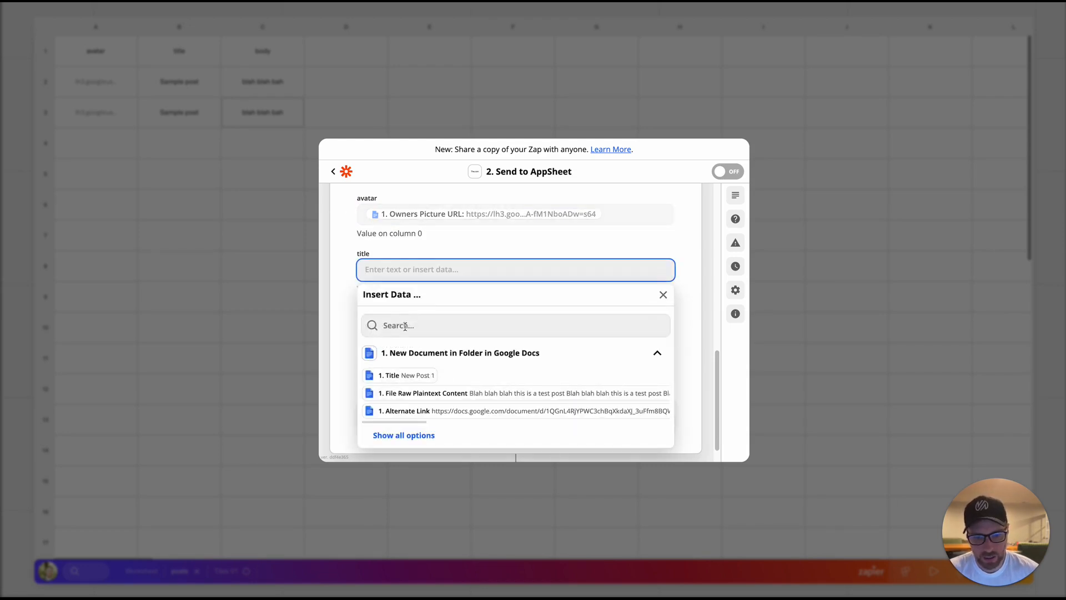
{"action": "left_click", "coordinate": [418, 377]}
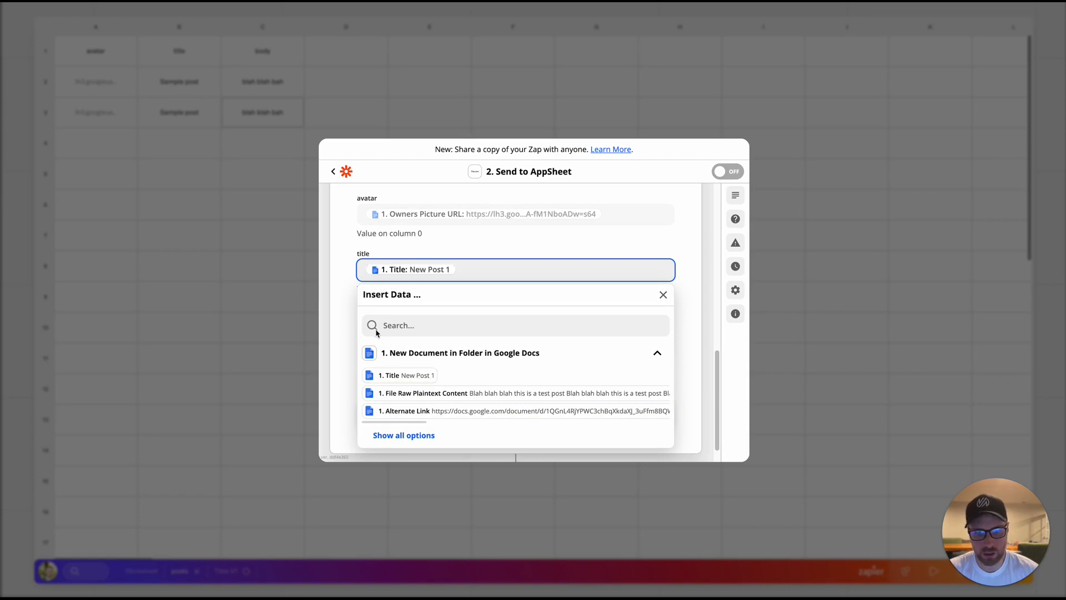
{"action": "left_click", "coordinate": [347, 305]}
{"action": "left_click", "coordinate": [397, 329]}
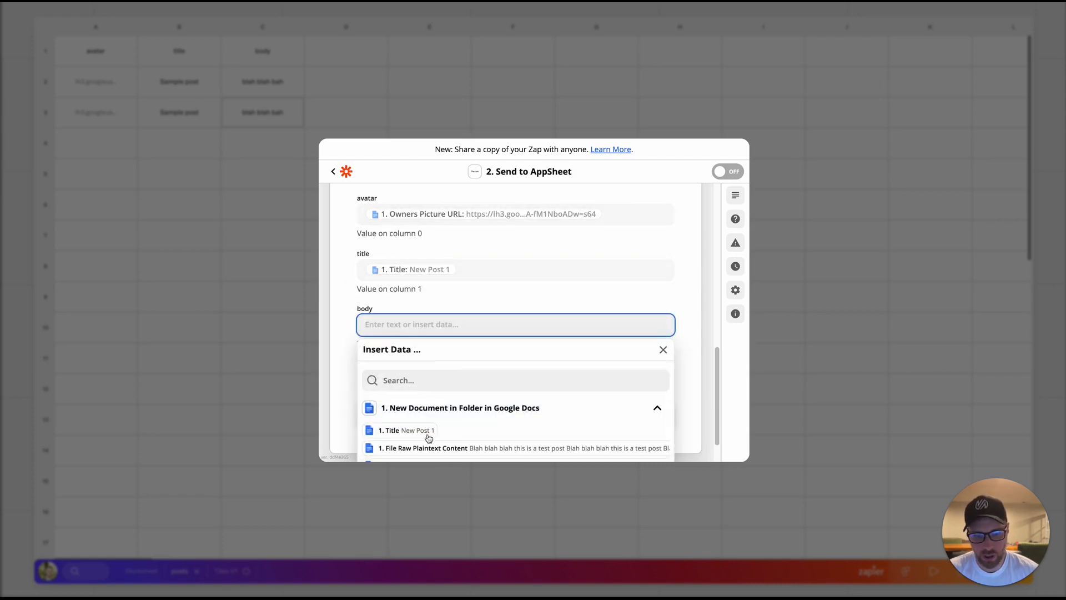
{"action": "scroll", "coordinate": [427, 439], "scroll_direction": "down", "scroll_amount": 1}
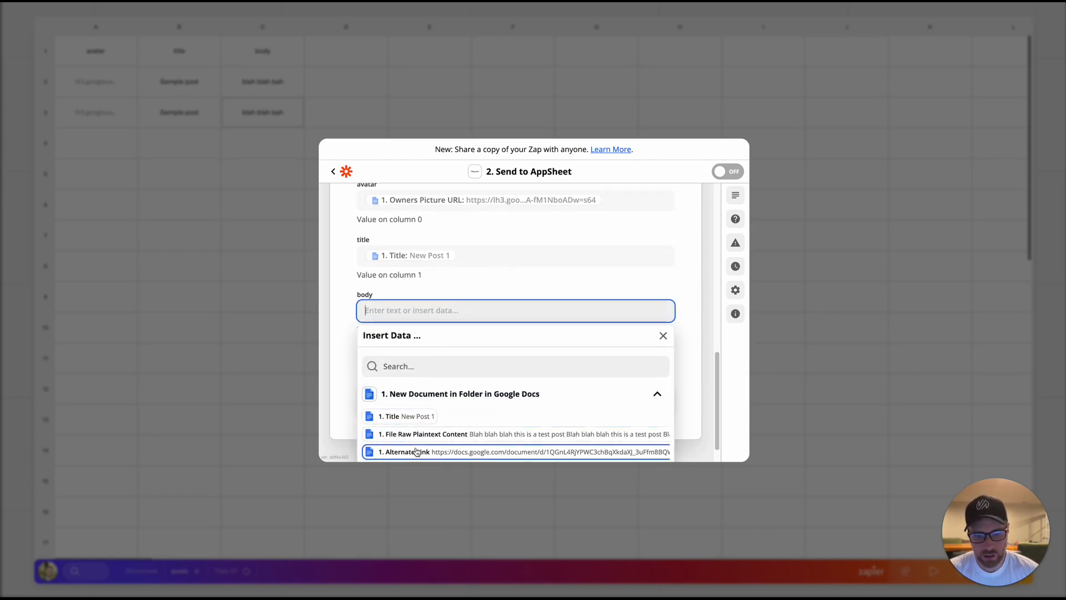
{"action": "left_click", "coordinate": [500, 437]}
{"action": "left_click", "coordinate": [345, 343]}
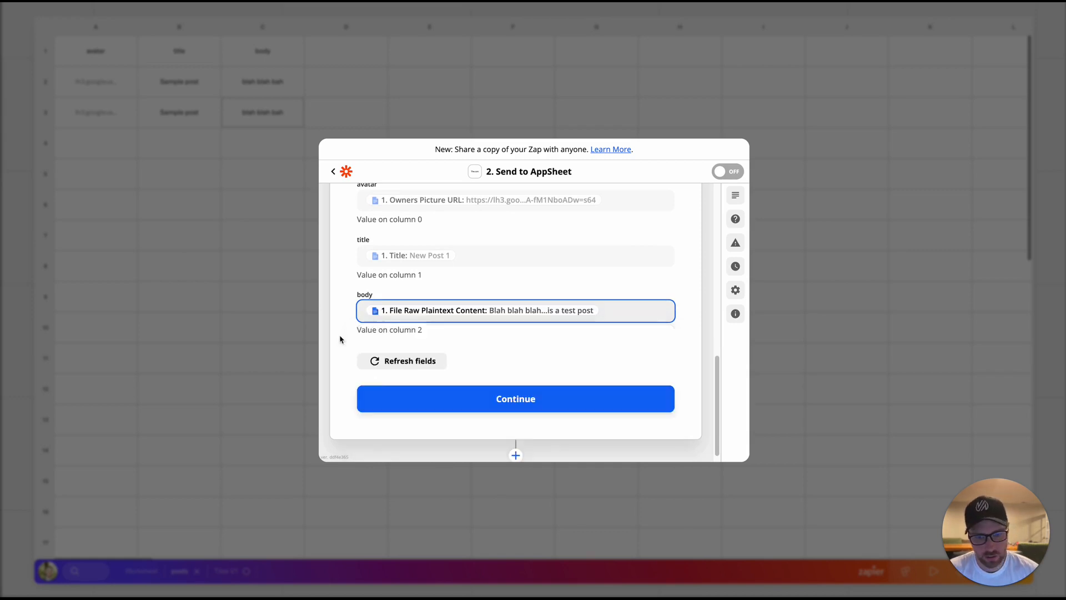
Step: Continue to the action test, send the mapped document data to The.com, and turn on the Zap
{"action": "left_click", "coordinate": [508, 397]}
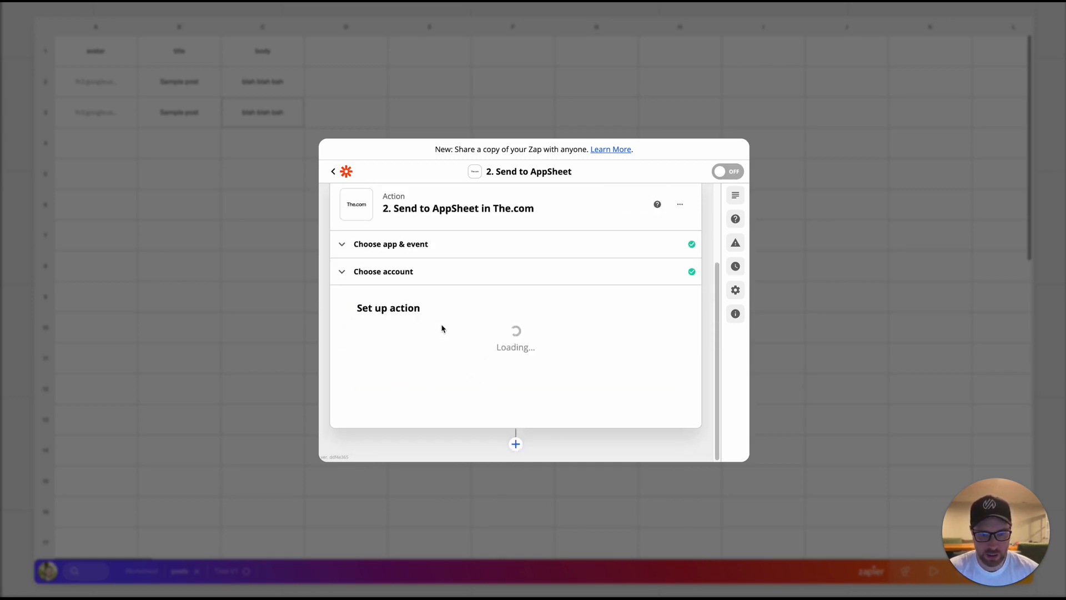
{"action": "scroll", "coordinate": [447, 325], "scroll_direction": "down", "scroll_amount": 5}
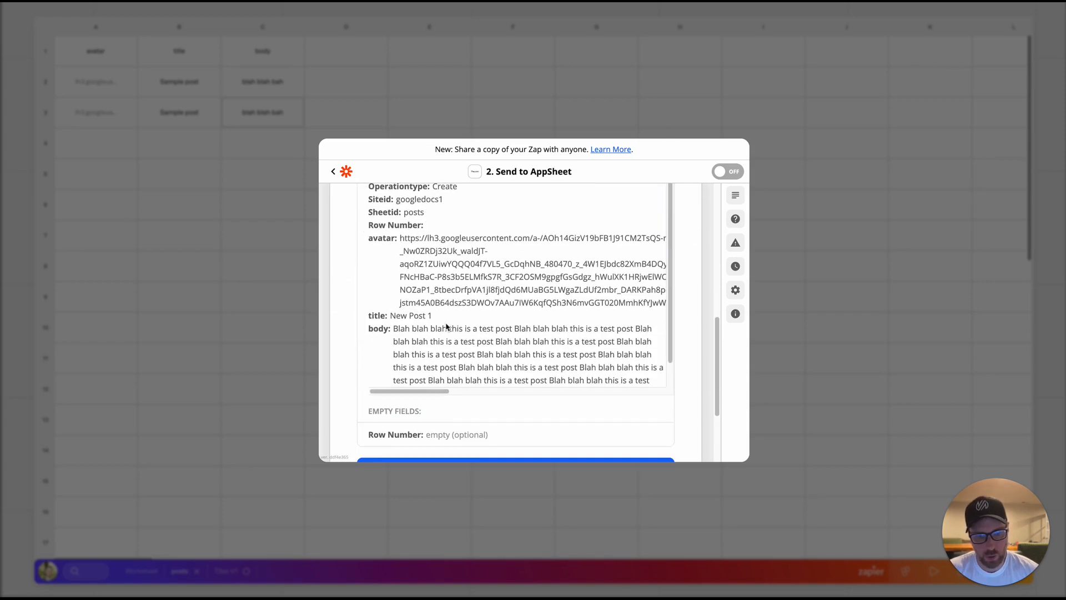
{"action": "scroll", "coordinate": [448, 322], "scroll_direction": "down", "scroll_amount": 1}
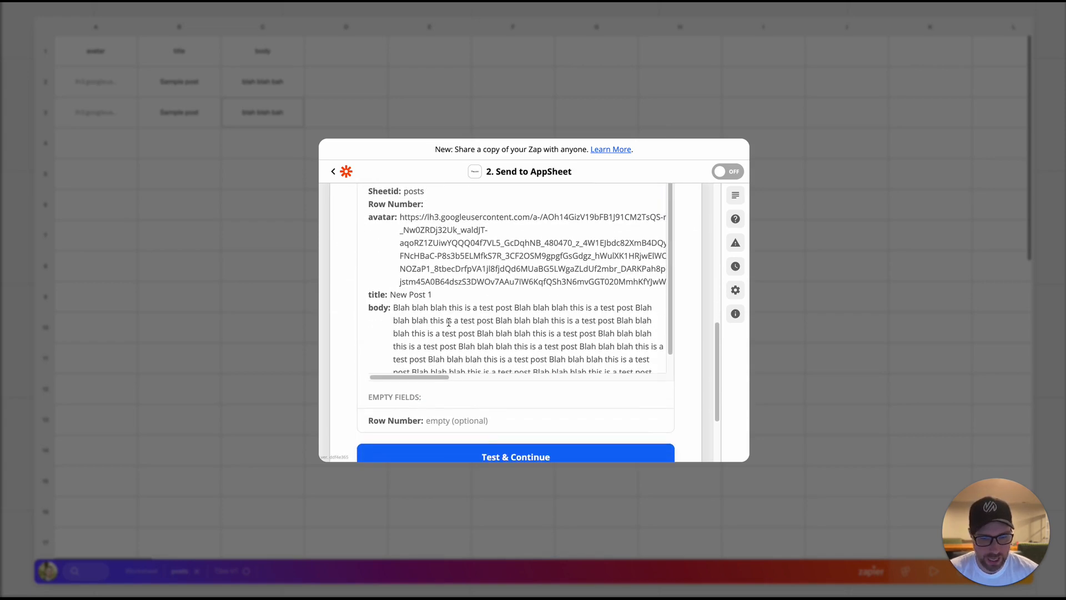
{"action": "left_click", "coordinate": [524, 452]}
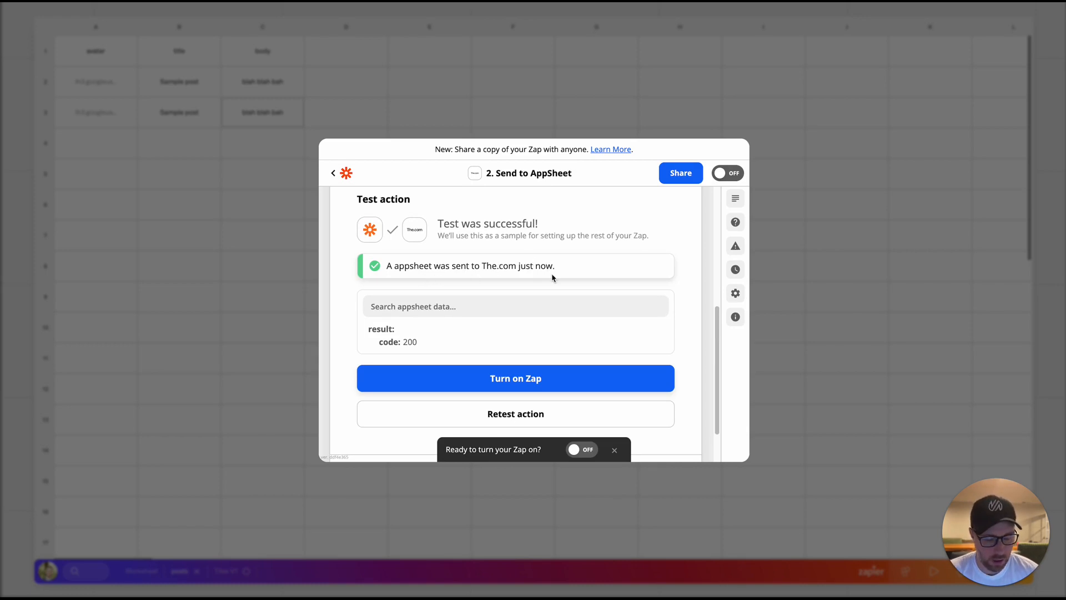
{"action": "left_click", "coordinate": [580, 451]}
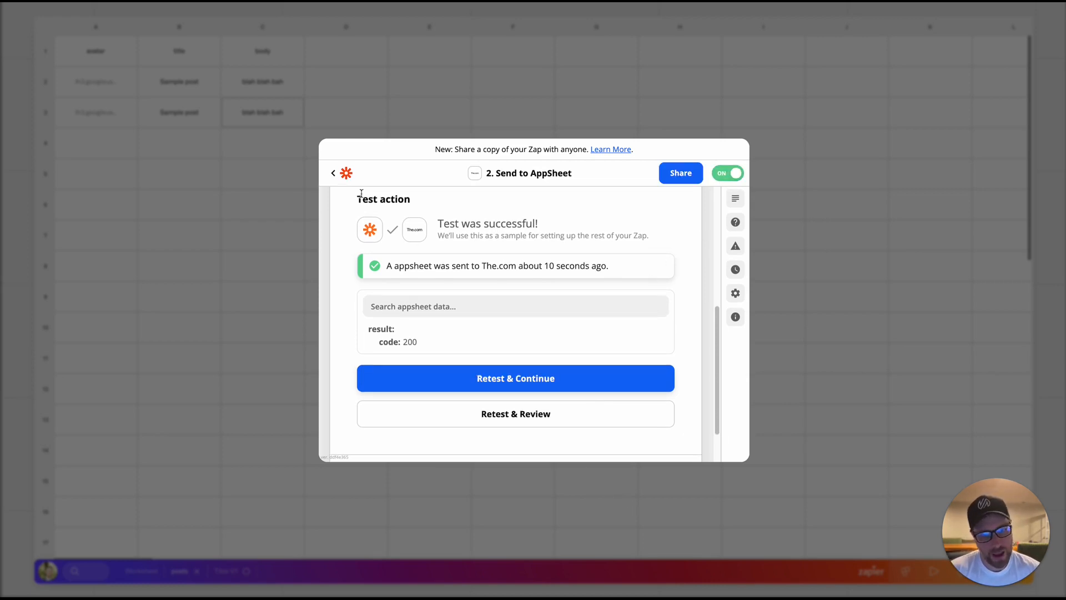
Step: Close the Zapier editor, save the posts sheet, and try to leave the site without discarding the unsaved Tiles V1 changes
{"action": "left_click", "coordinate": [303, 183]}
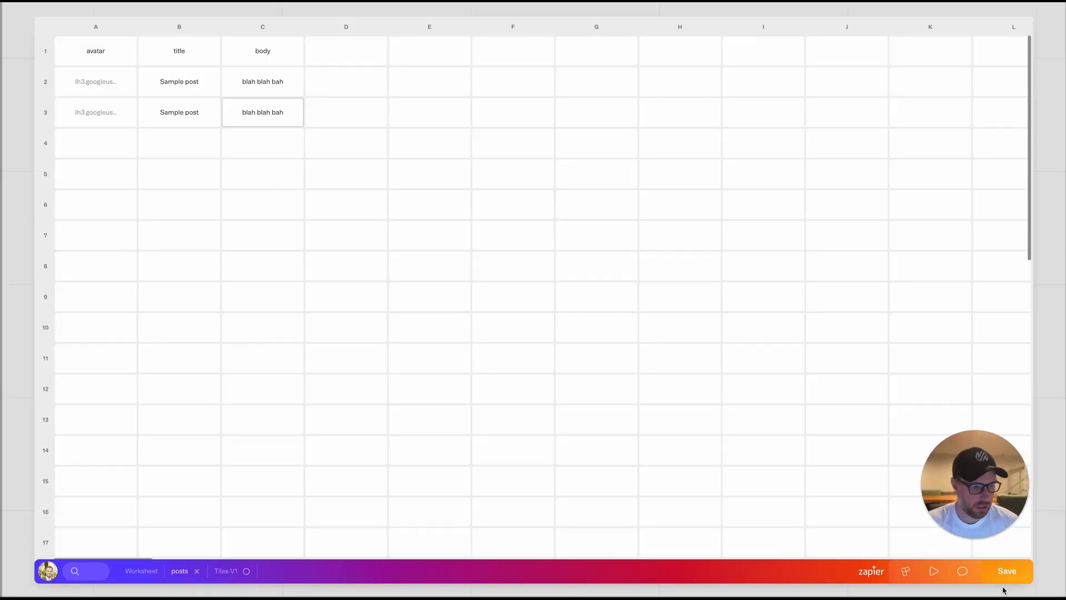
{"action": "left_click", "coordinate": [1007, 576]}
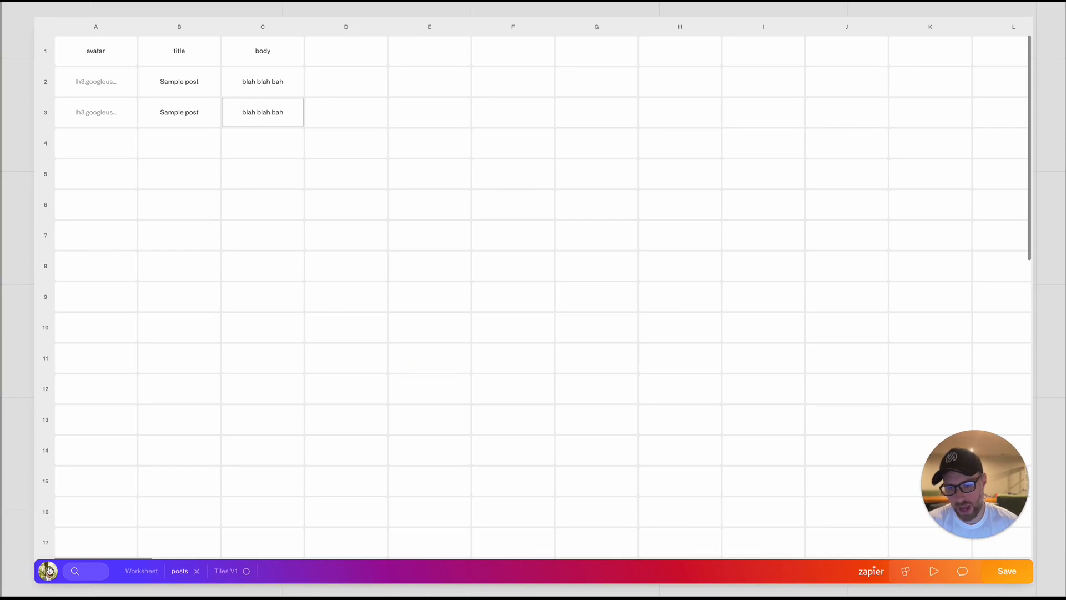
{"action": "left_click", "coordinate": [48, 570]}
{"action": "left_click", "coordinate": [588, 48]}
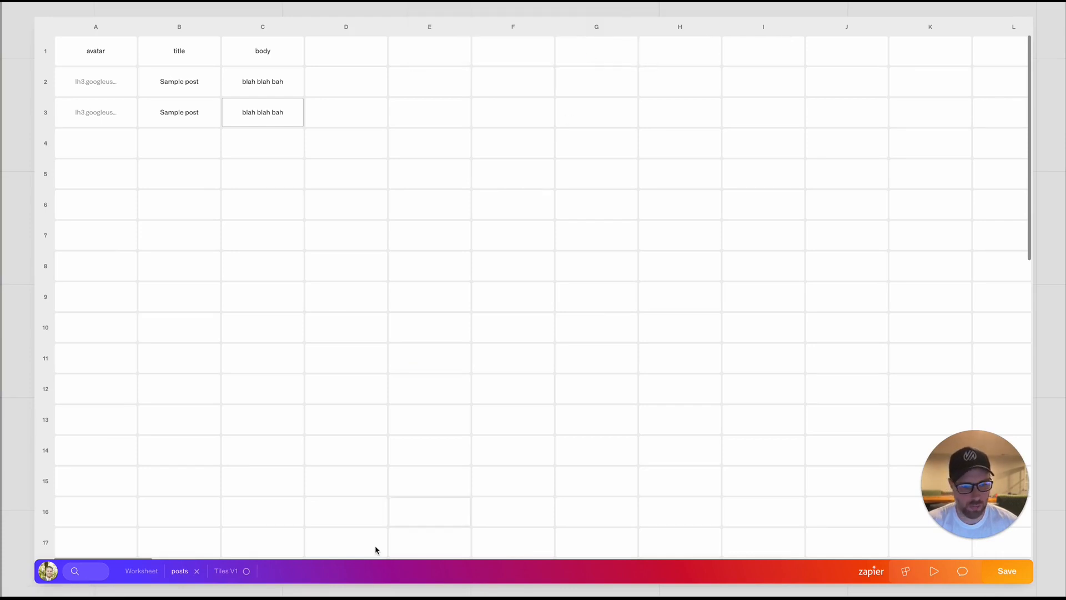
{"action": "left_click", "coordinate": [996, 577]}
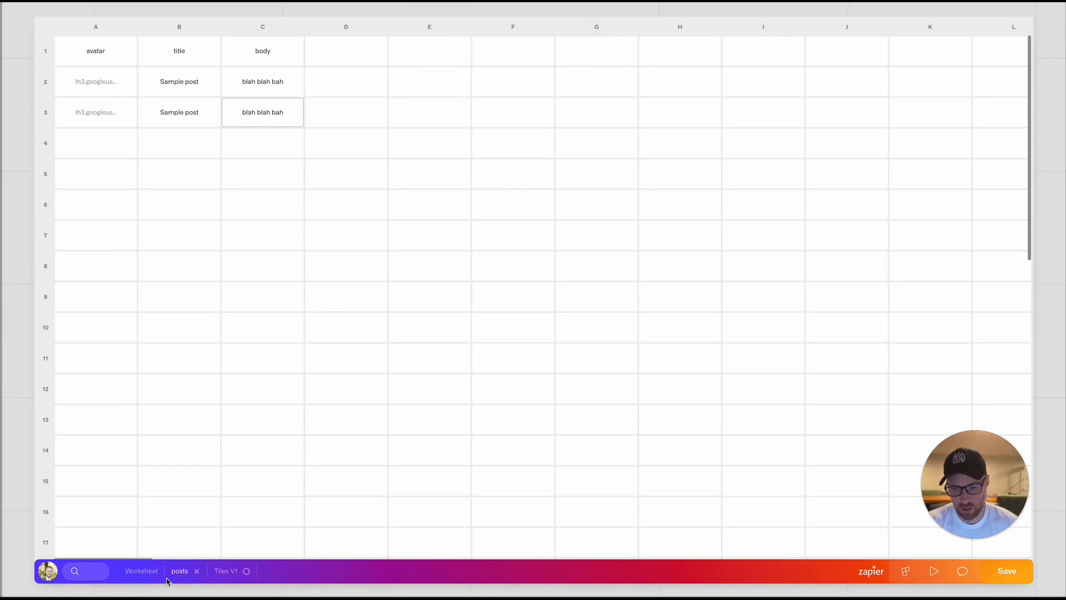
{"action": "left_click", "coordinate": [48, 571]}
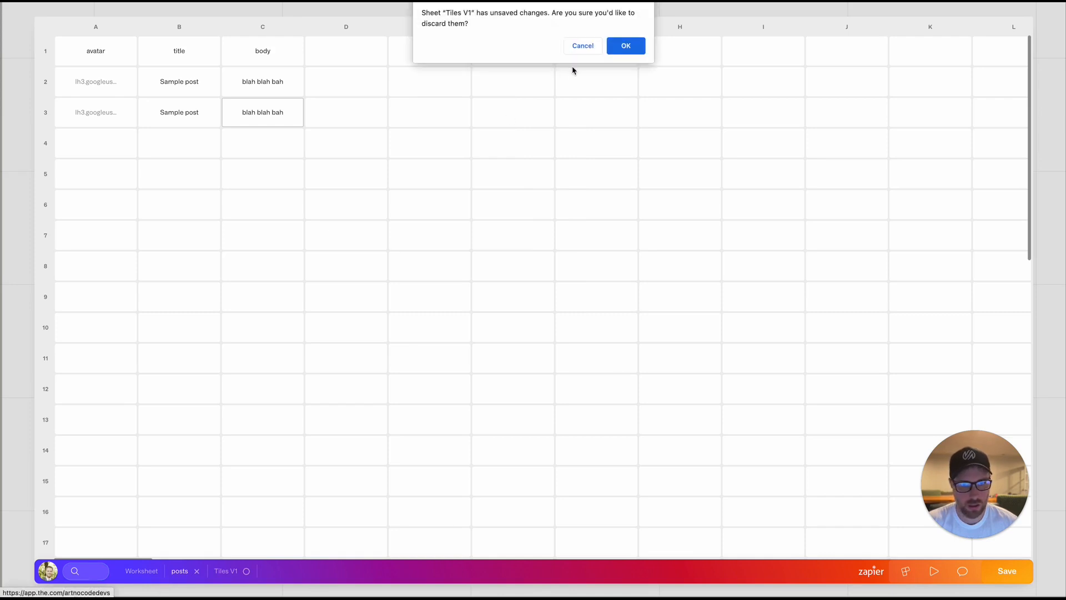
{"action": "left_click", "coordinate": [583, 47]}
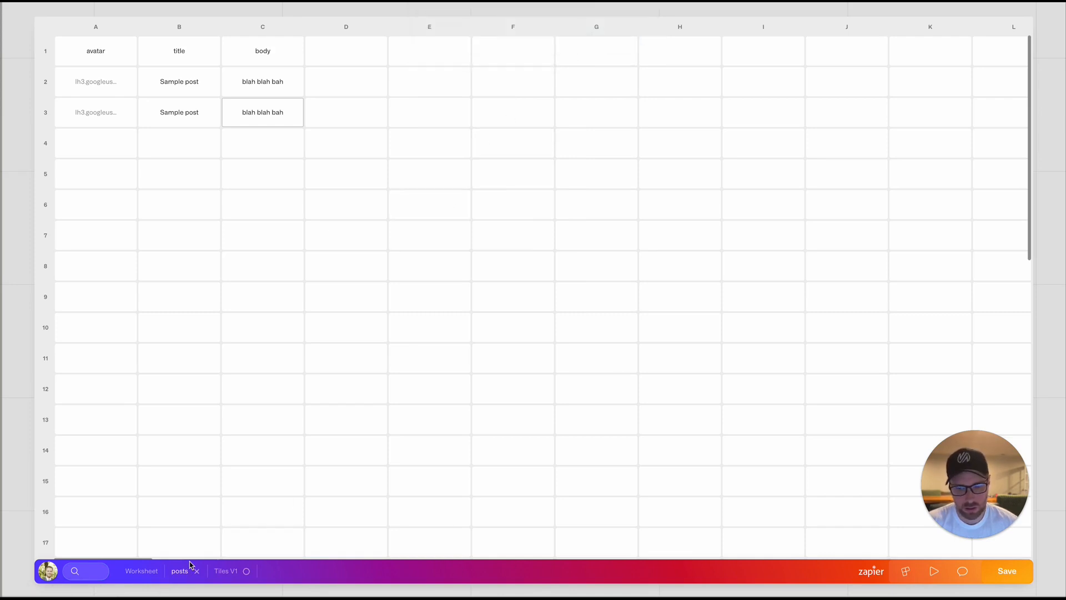
Step: Save everything from the site's worksheet and try to leave for the dashboard, keeping the unsaved Tiles V1 changes
{"action": "left_click", "coordinate": [145, 572]}
{"action": "left_click", "coordinate": [834, 578]}
{"action": "left_click", "coordinate": [47, 580]}
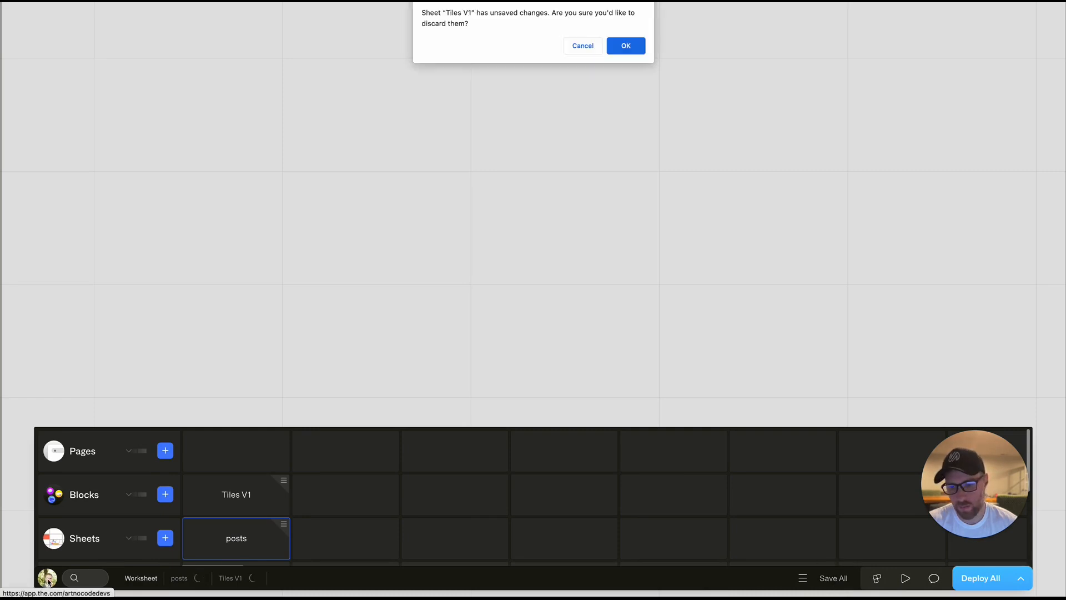
{"action": "left_click", "coordinate": [590, 49]}
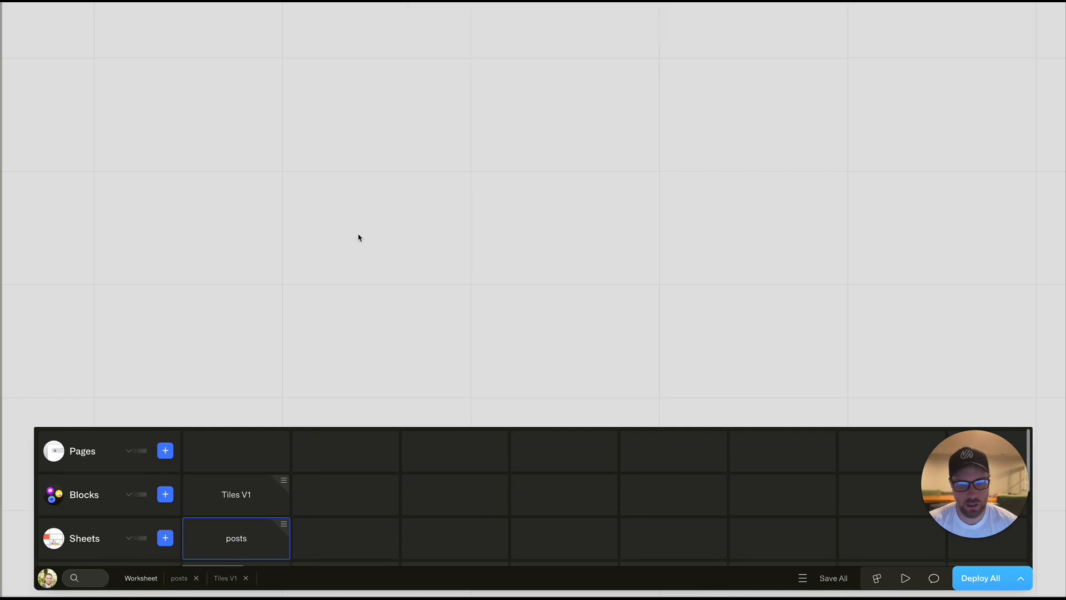
Step: Open the Tiles V1 block, save it, and return to the dashboard of sites
{"action": "left_click", "coordinate": [240, 496]}
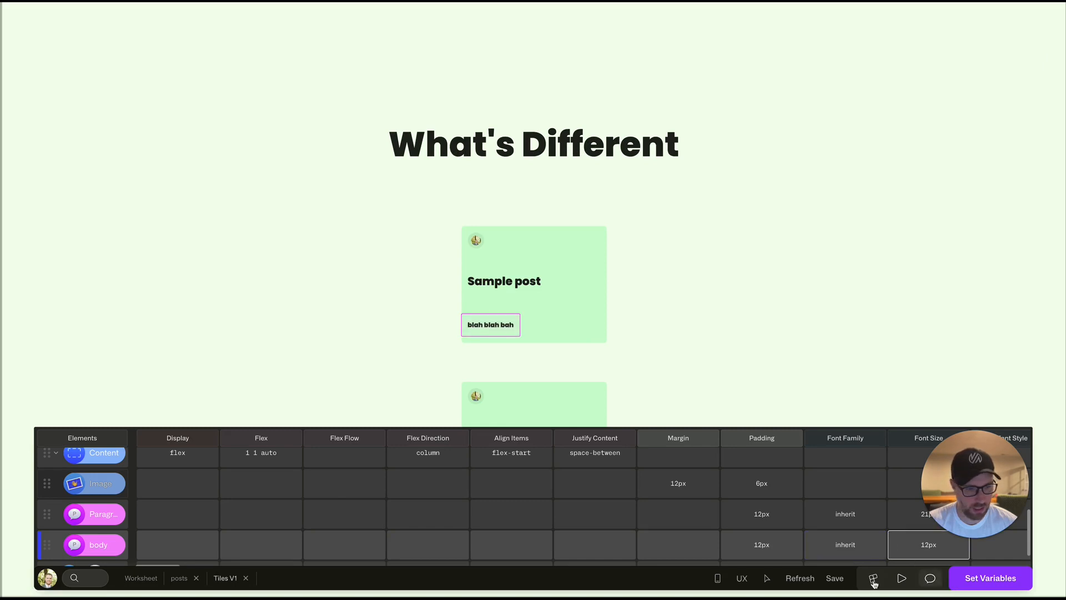
{"action": "left_click", "coordinate": [833, 578]}
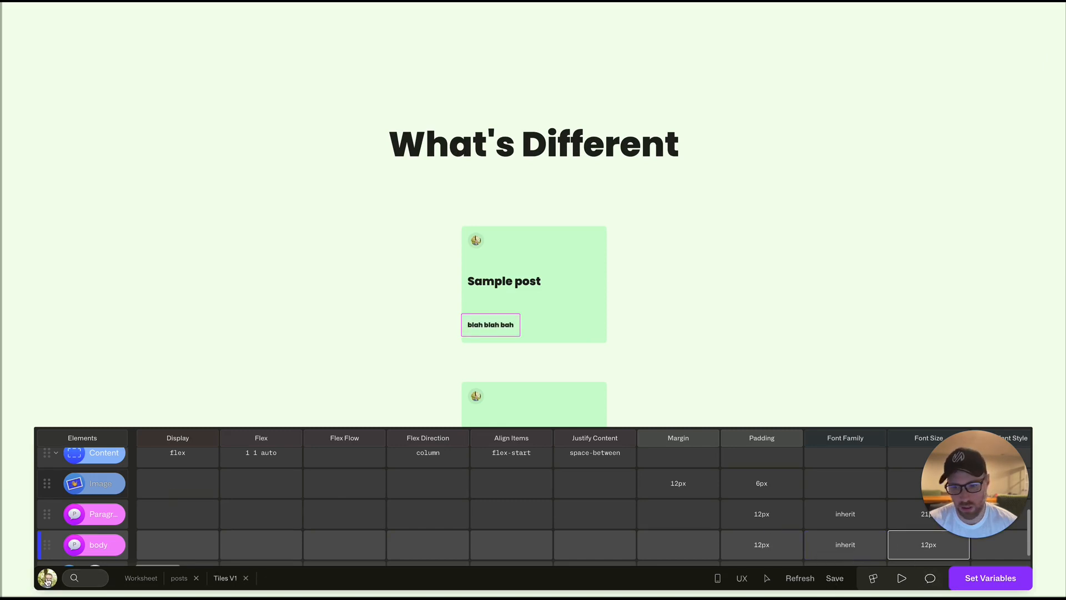
{"action": "left_click", "coordinate": [47, 578]}
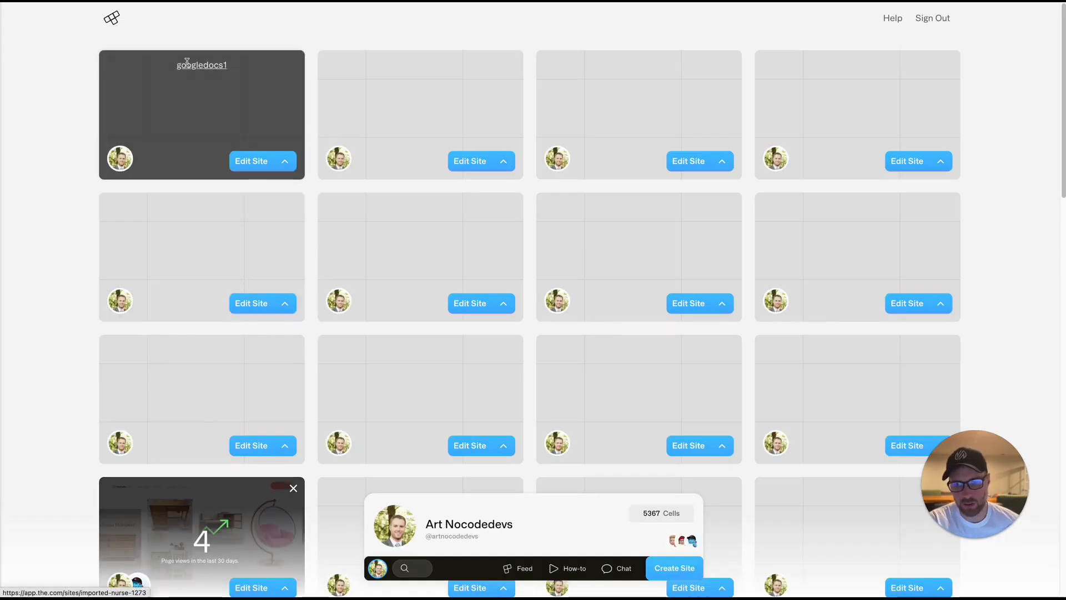
Step: Open the googledocs1 site for editing and open its posts sheet to check the New Post 1 row
{"action": "left_click", "coordinate": [250, 161]}
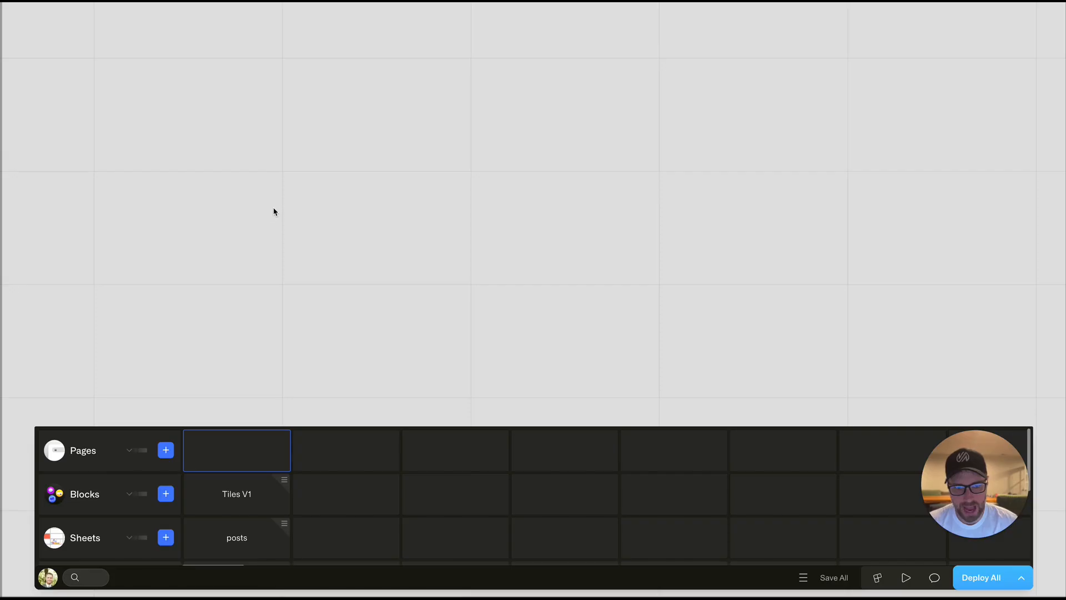
{"action": "double_click", "coordinate": [238, 541]}
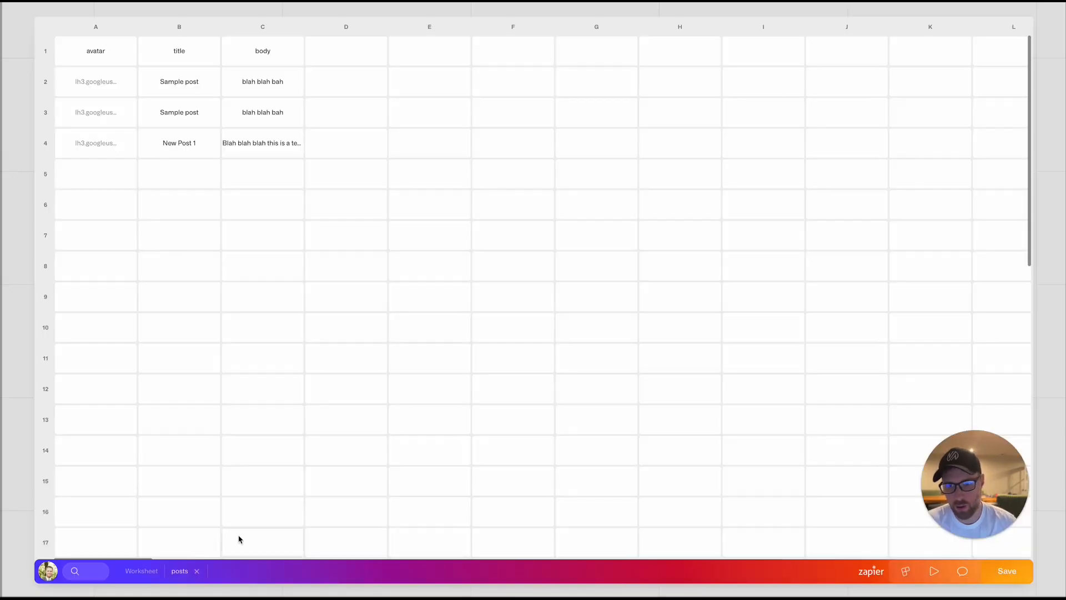
{"action": "left_click", "coordinate": [98, 146]}
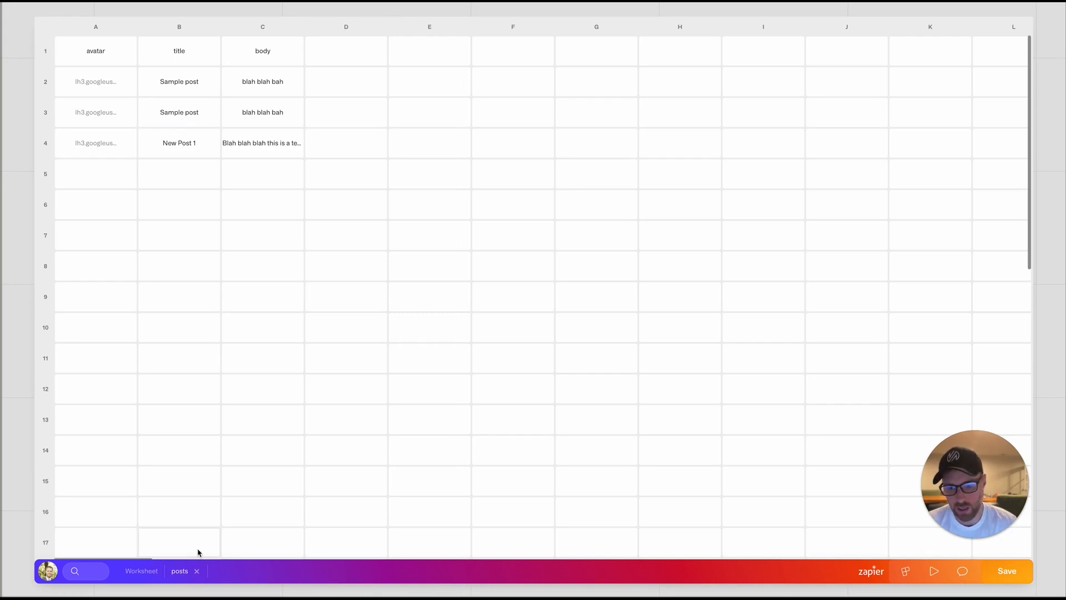
Step: Open the Tiles V1 block from the worksheet and collapse its element grid to examine the rendered post tiles
{"action": "left_click", "coordinate": [143, 571]}
{"action": "double_click", "coordinate": [233, 492]}
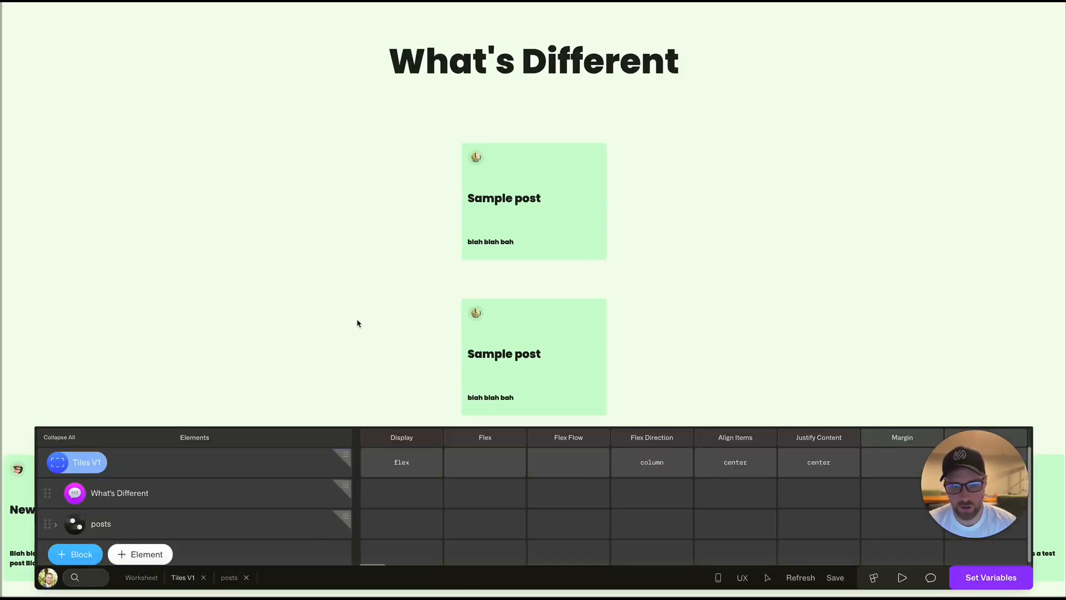
{"action": "left_click", "coordinate": [511, 426]}
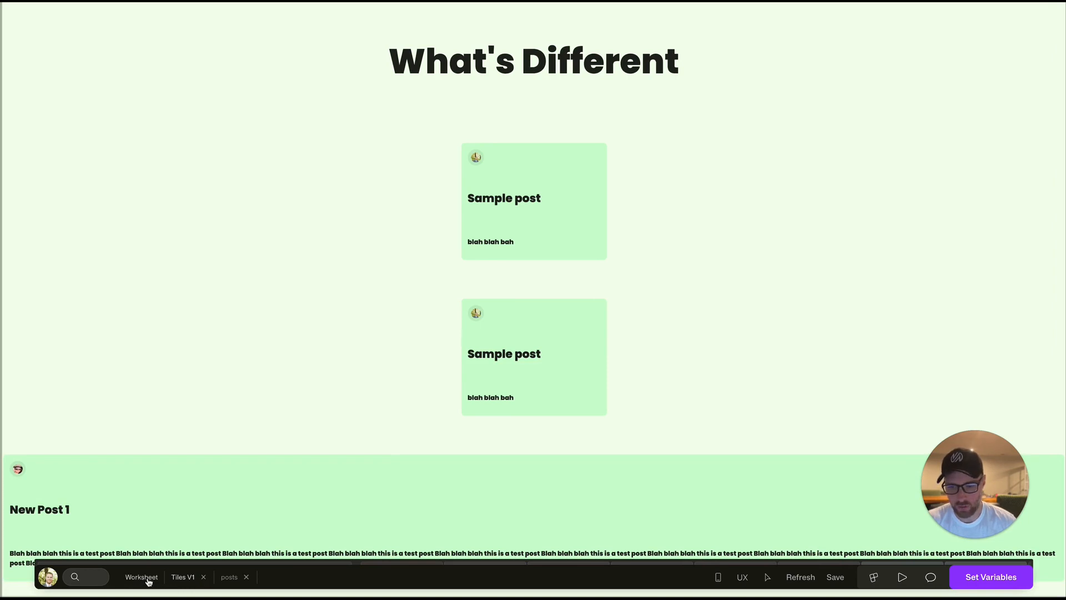
Step: Delete both Sample post rows from the posts sheet and return to the Tiles V1 block
{"action": "left_click", "coordinate": [221, 581]}
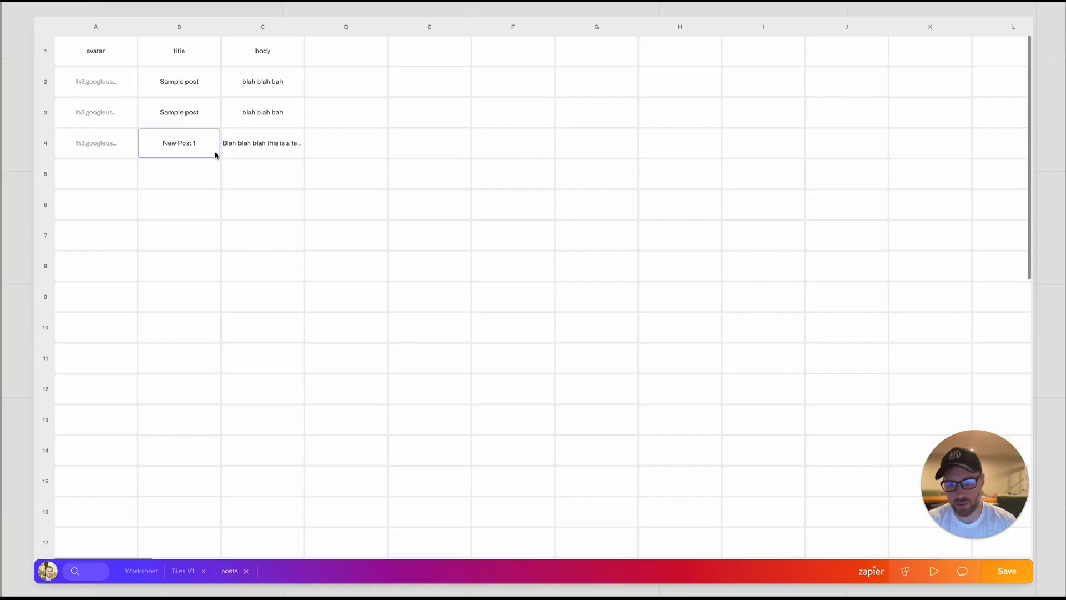
{"action": "right_click", "coordinate": [51, 113]}
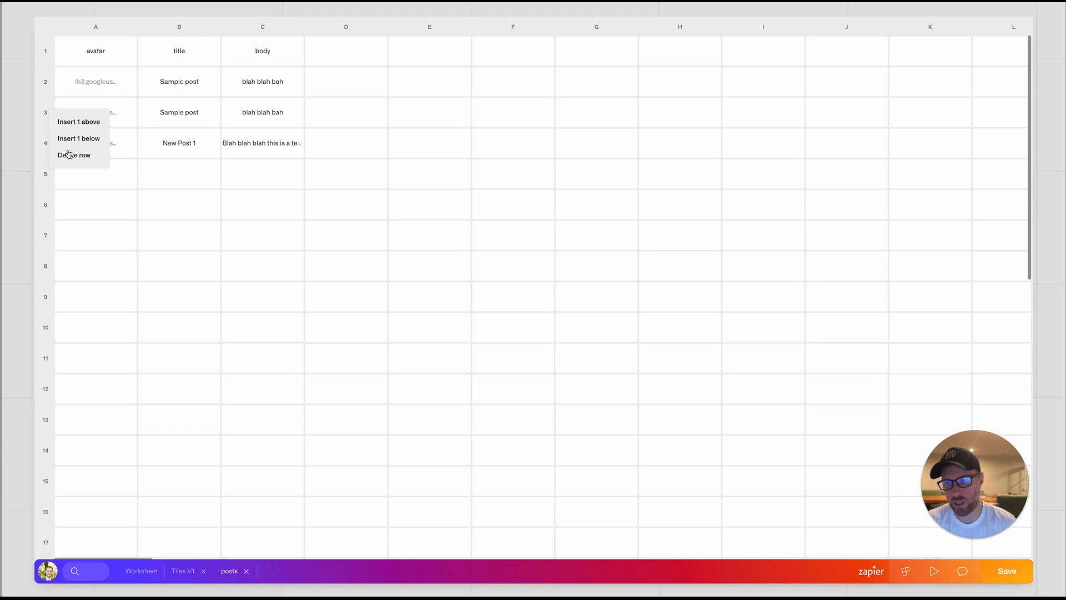
{"action": "left_click", "coordinate": [68, 154]}
{"action": "left_click", "coordinate": [43, 83]}
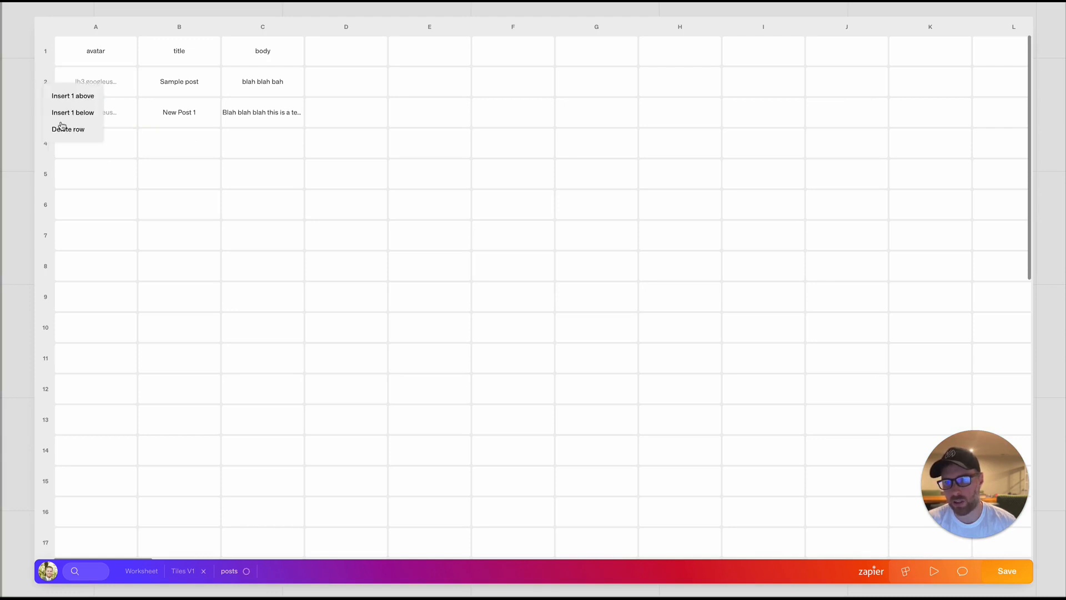
{"action": "left_click", "coordinate": [61, 130]}
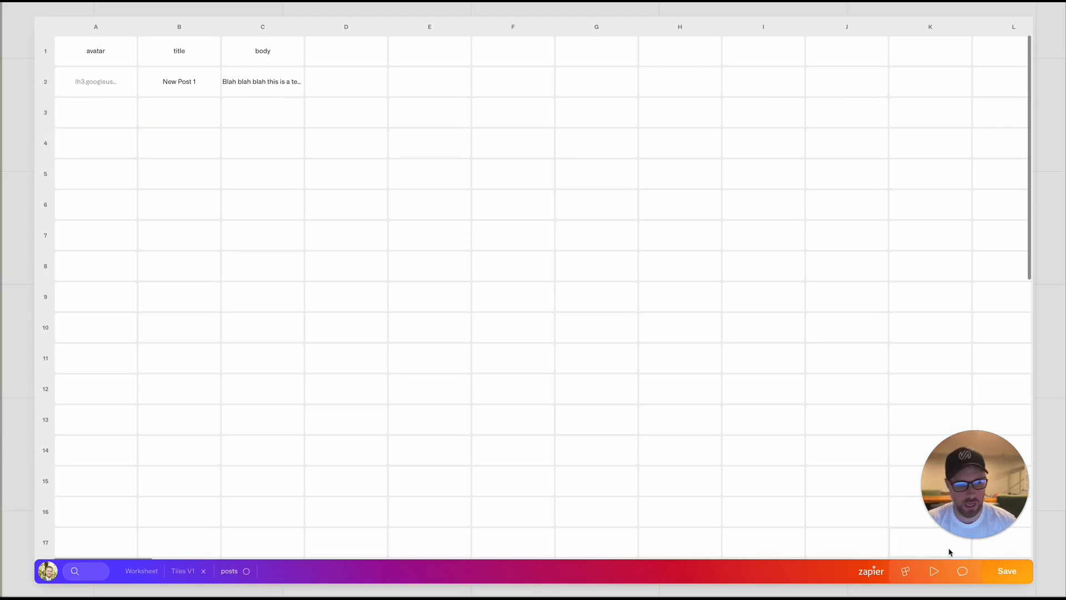
{"action": "left_click", "coordinate": [184, 572]}
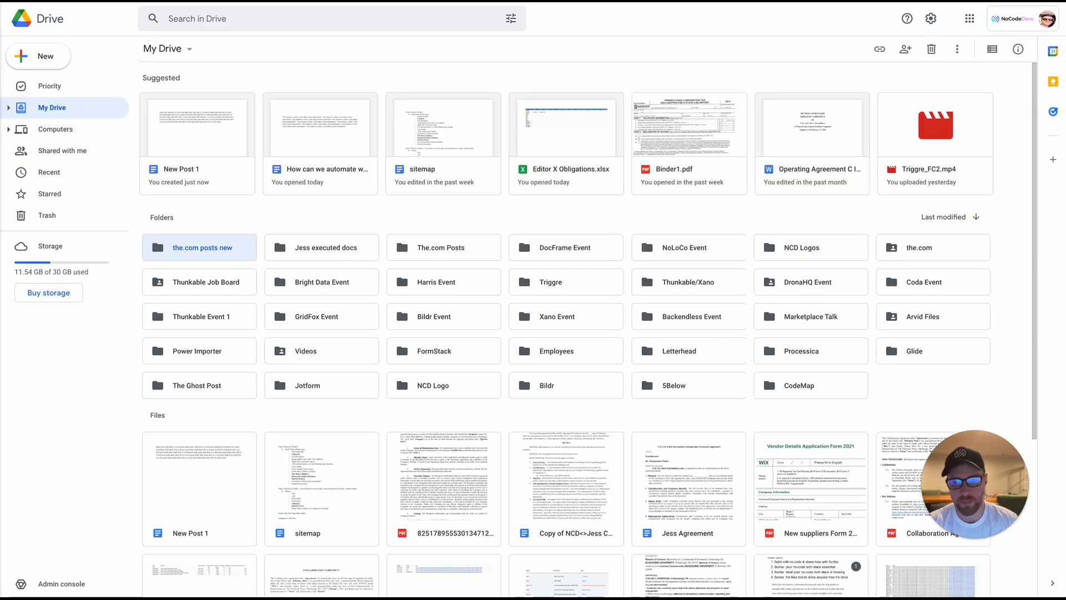
Step: In Google Drive, open the "the.com posts new" folder and make a copy of the New Post 1 document
{"action": "double_click", "coordinate": [204, 250]}
{"action": "left_click", "coordinate": [233, 165]}
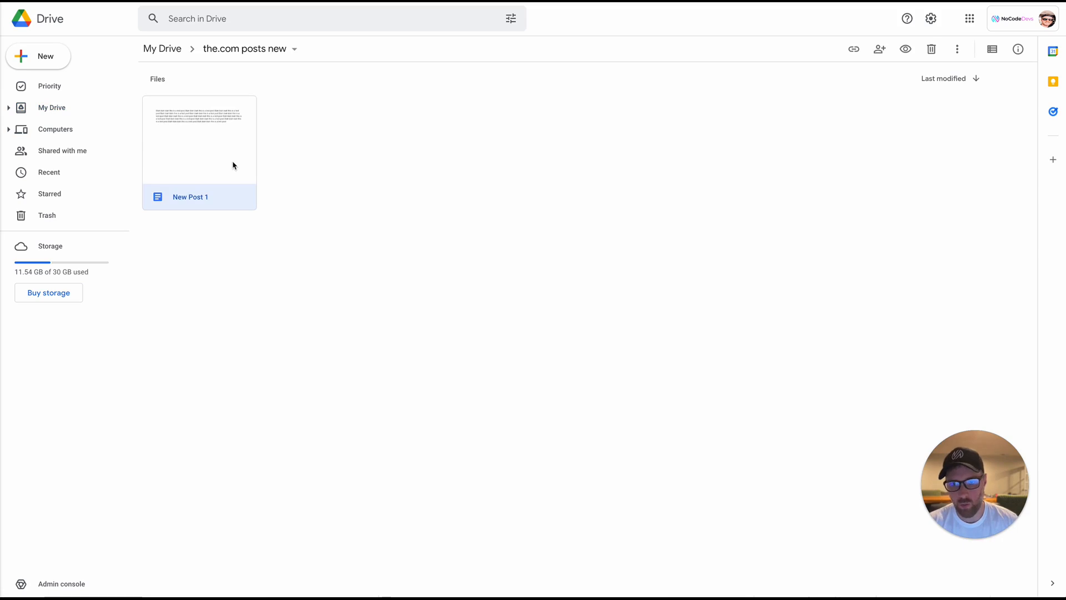
{"action": "right_click", "coordinate": [234, 165]}
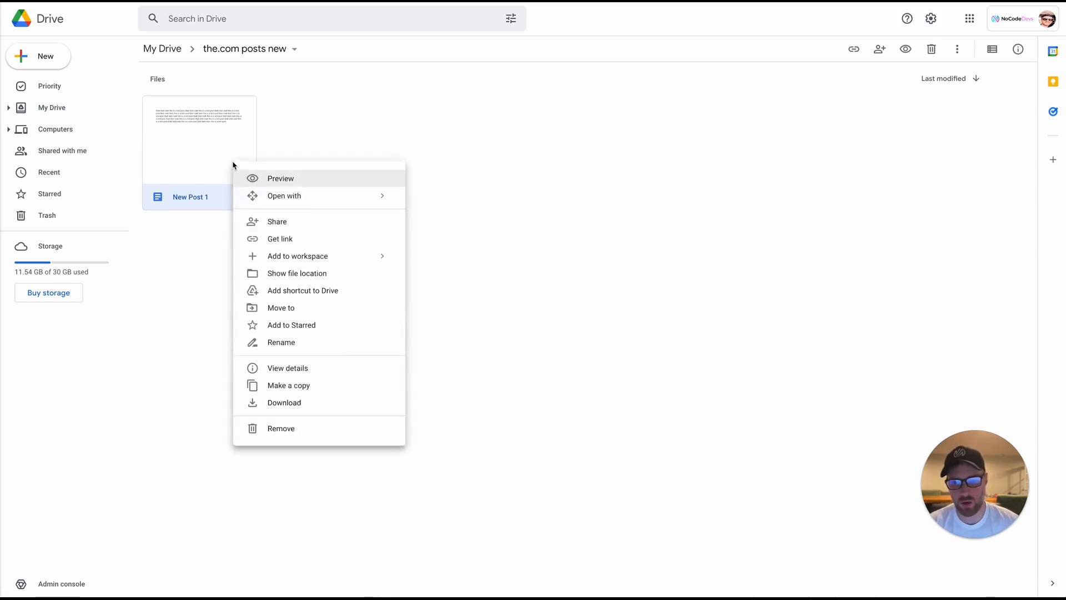
{"action": "left_click", "coordinate": [288, 385]}
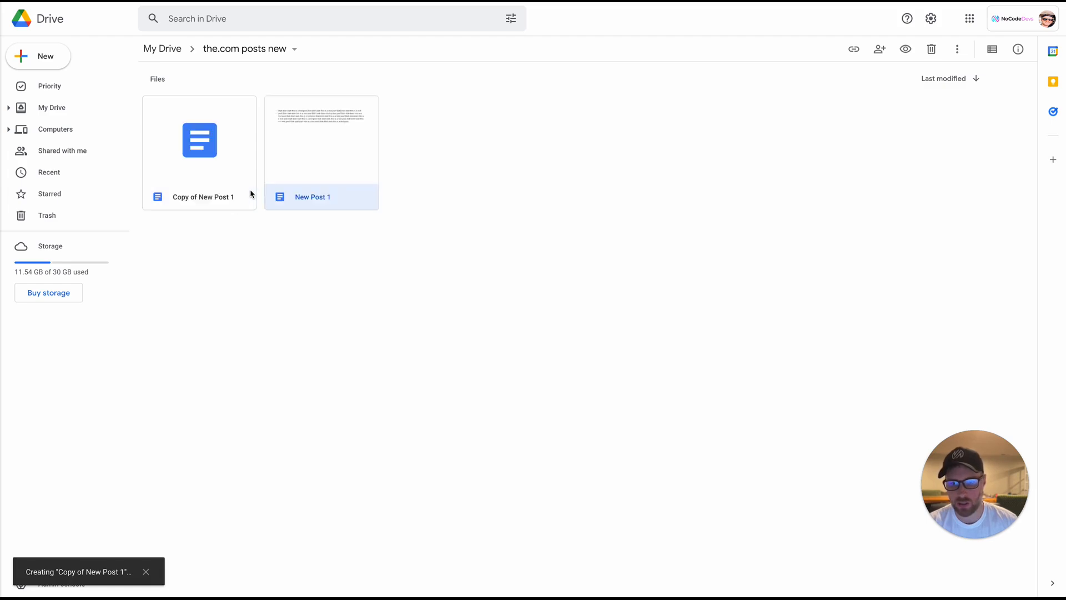
Step: Open the copied document, rename it "test 2", and add "gghghghgh" at the end of its body text
{"action": "double_click", "coordinate": [215, 196]}
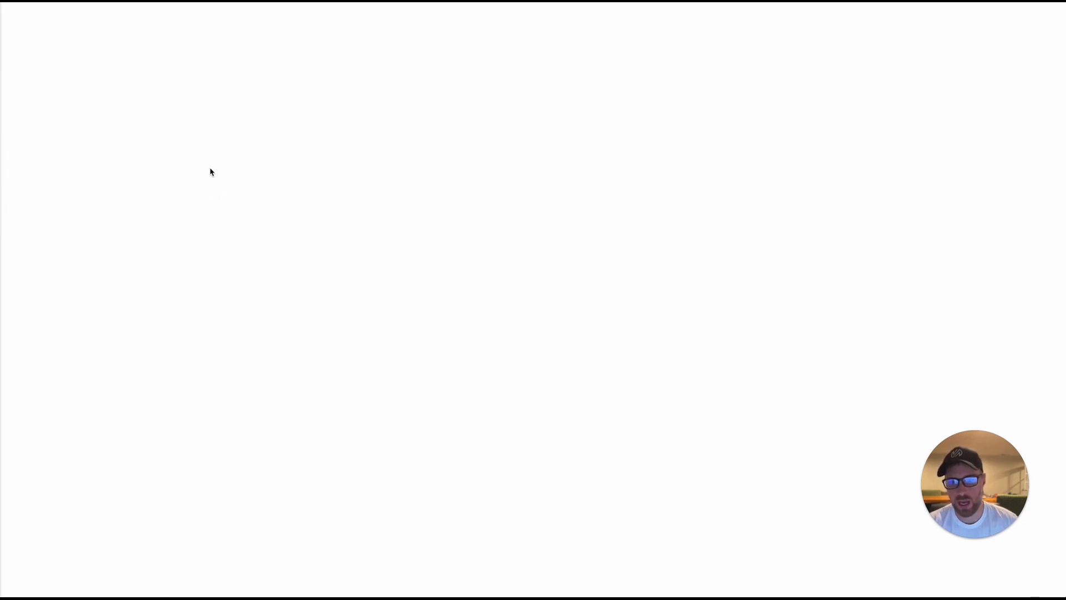
{"action": "left_click", "coordinate": [73, 11]}
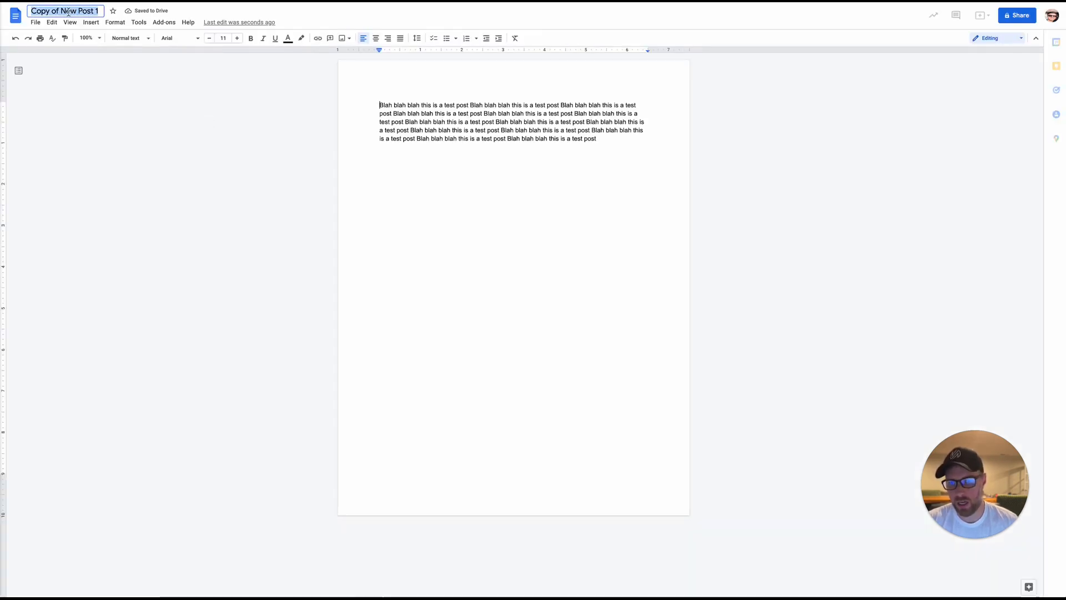
{"action": "type", "text": "test 2"}
{"action": "key", "text": "Return"}
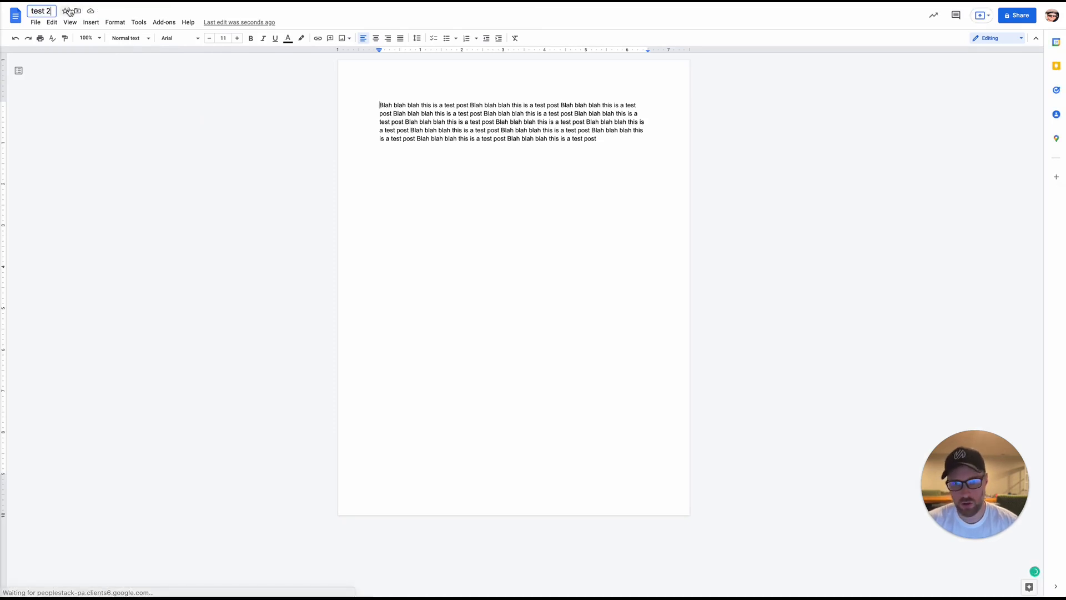
{"action": "type", "text": "gghghghgh"}
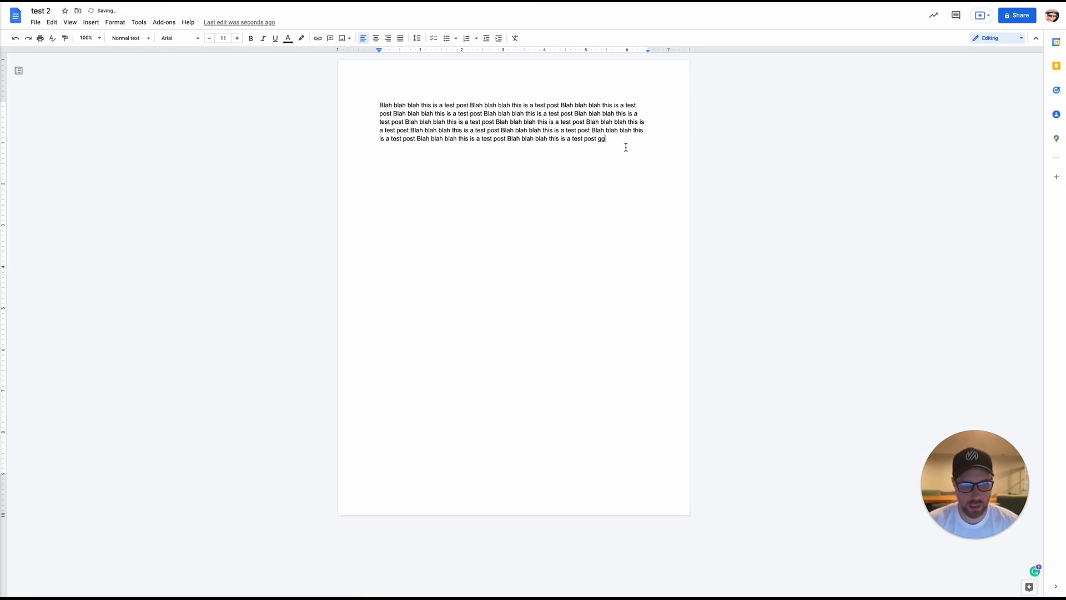